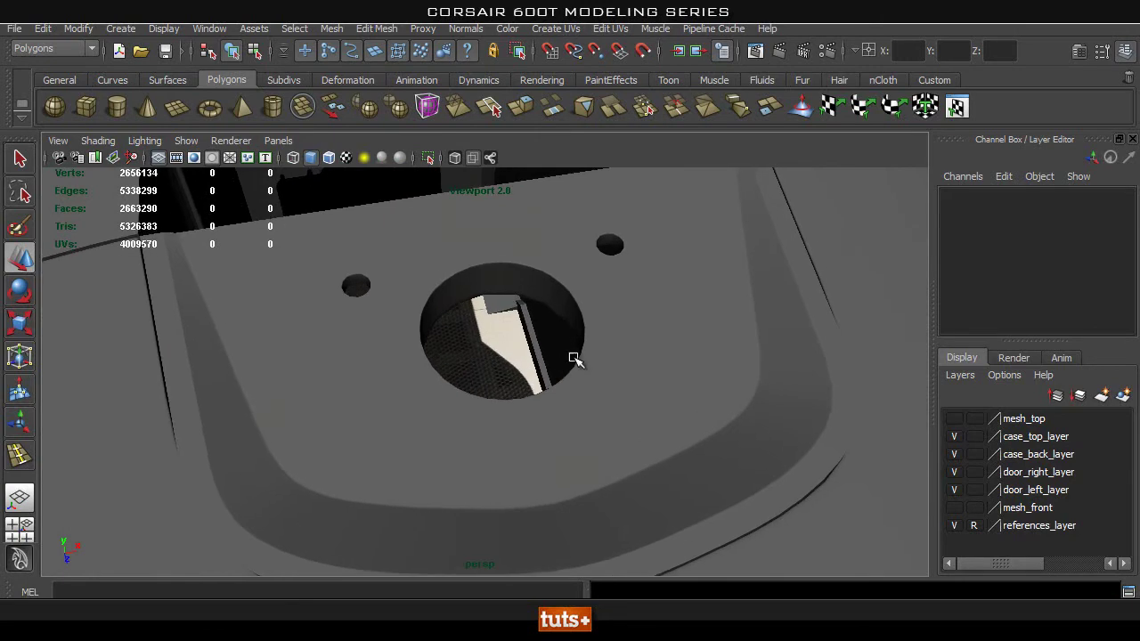
Review the Smooth options for the panel with the round hole, then close them without applying
alt+right_drag(683, 366, 588, 374)
alt+drag(587, 374, 561, 358)
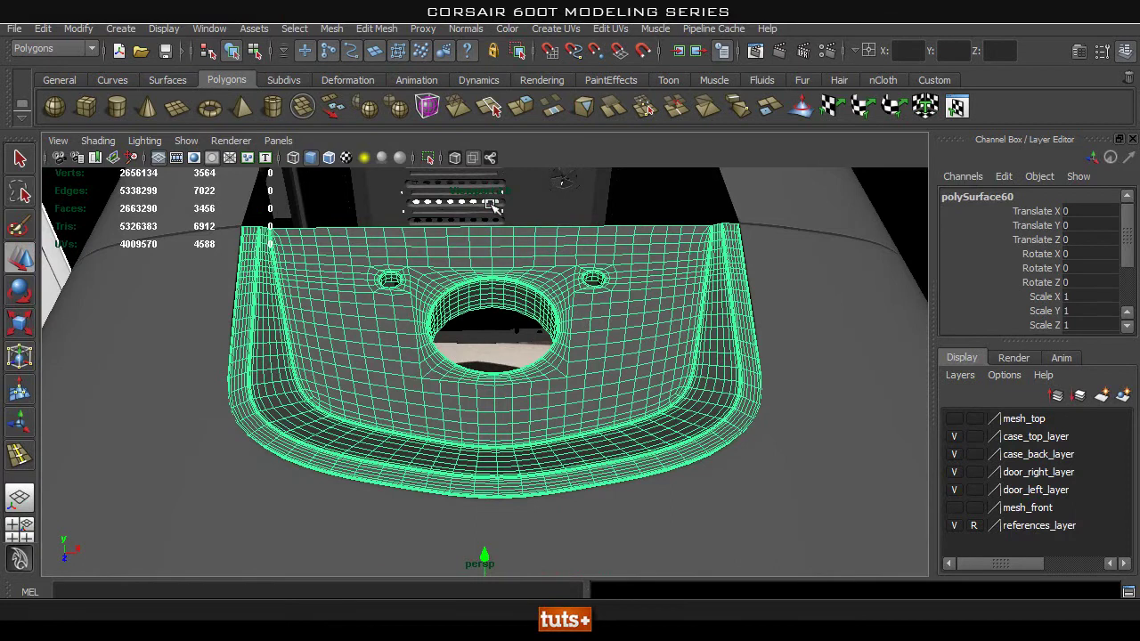
alt+drag(496, 478, 534, 327)
click(332, 28)
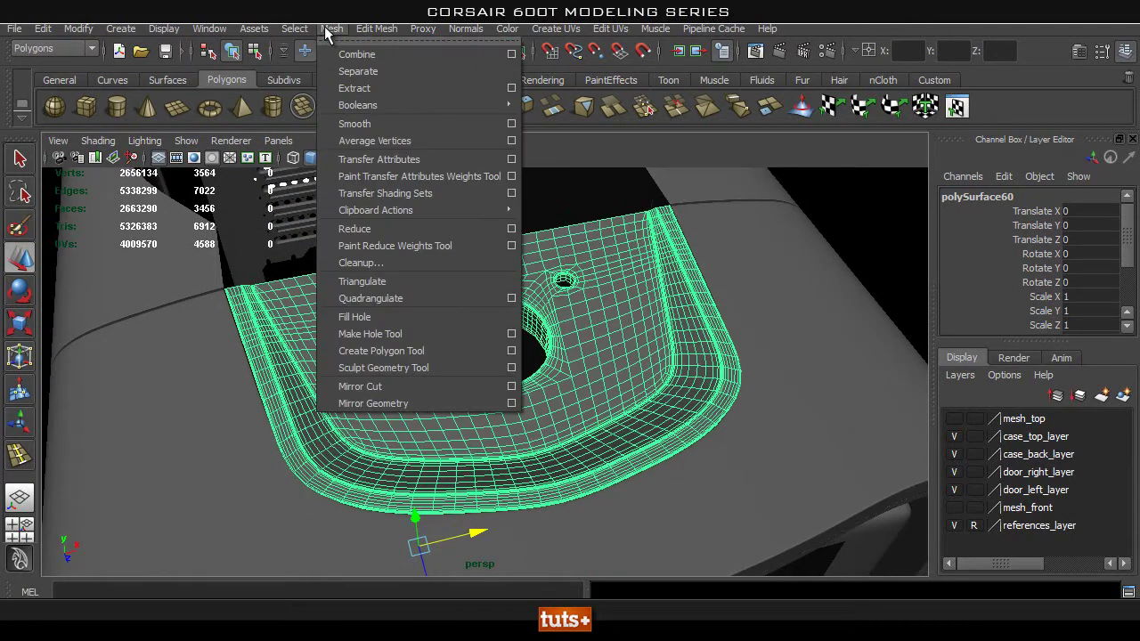
click(511, 127)
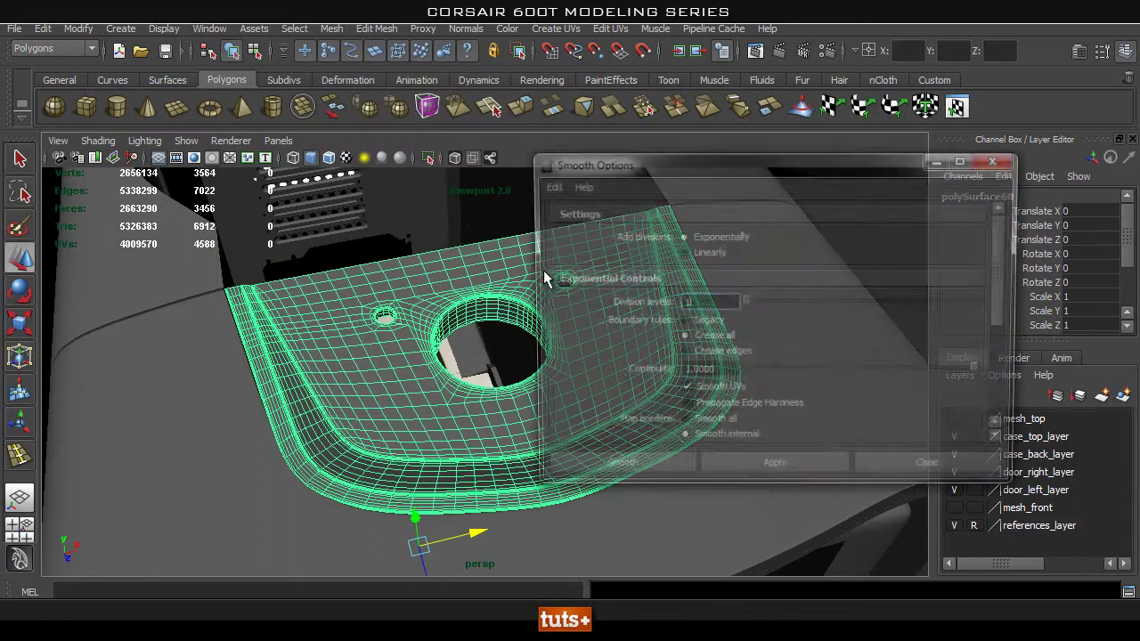
click(941, 468)
Return to object selection and isolate the panel with the round hole in the viewport
alt+drag(677, 392, 504, 361)
key(q)
right_drag(559, 314, 654, 263)
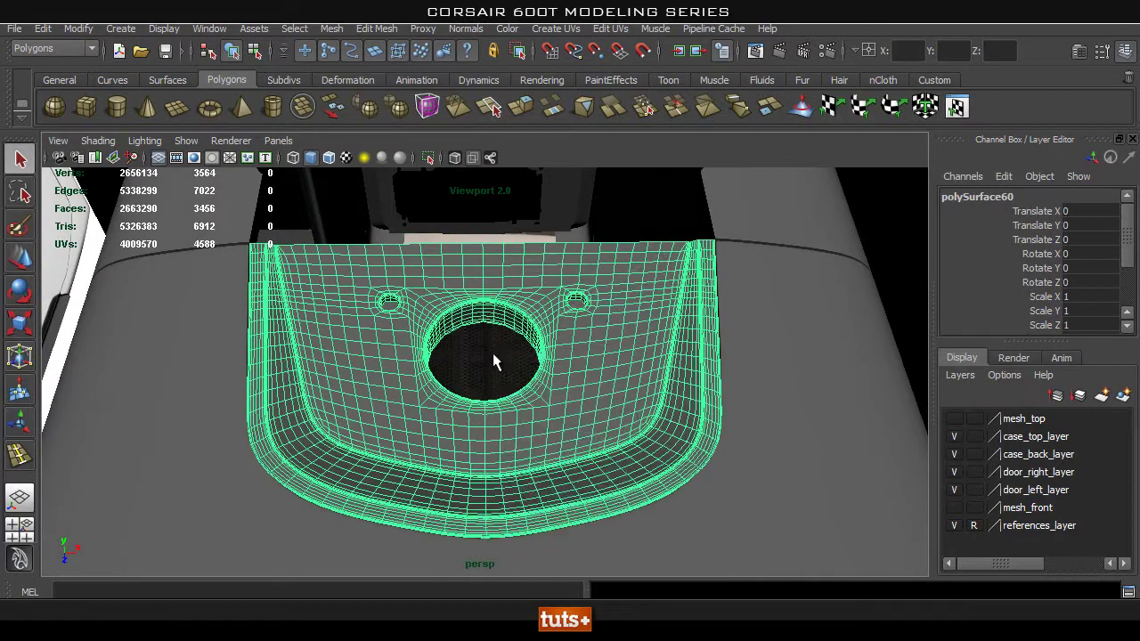
click(493, 352)
alt+drag(483, 369, 602, 329)
alt+drag(404, 318, 588, 382)
click(477, 211)
click(575, 267)
click(428, 158)
Select the lowest face loop along the panel's outer edge and delete it
alt+right_drag(587, 382, 641, 384)
alt+middle_drag(516, 428, 593, 361)
alt+right_drag(363, 398, 501, 404)
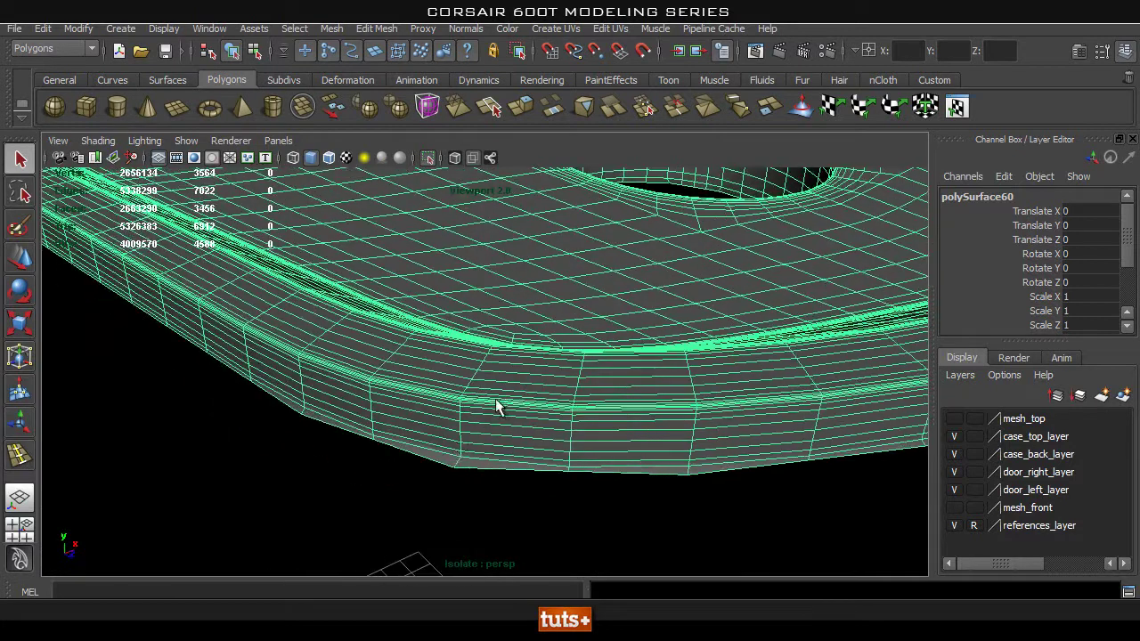
key(1)
right_click(470, 457)
right_drag(470, 457, 469, 355)
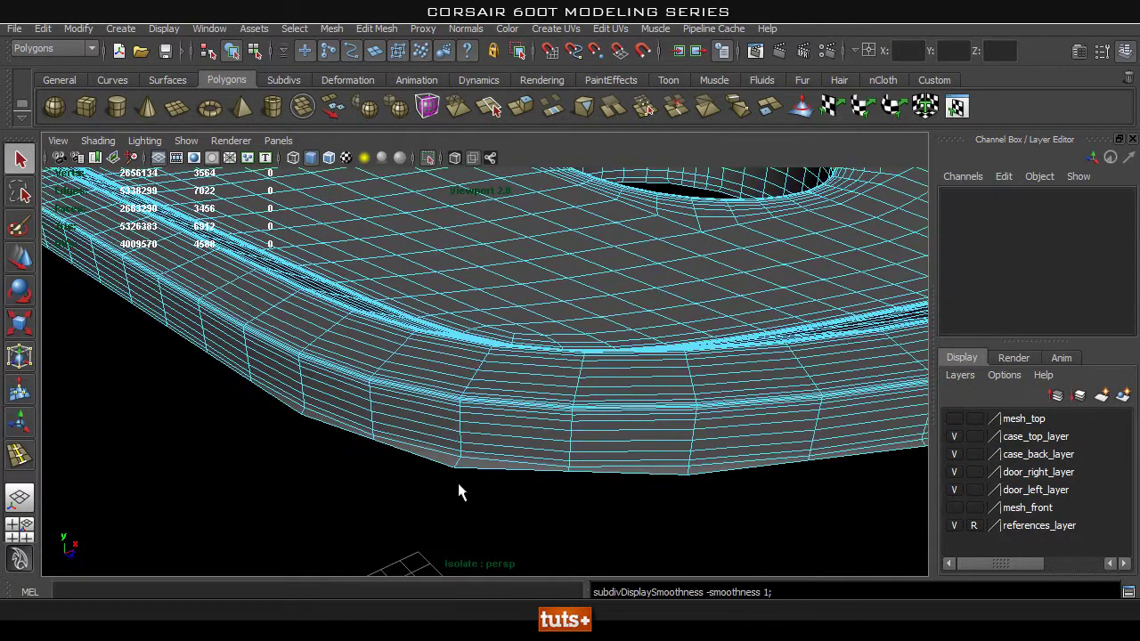
shift+double_click(435, 454)
key(Delete)
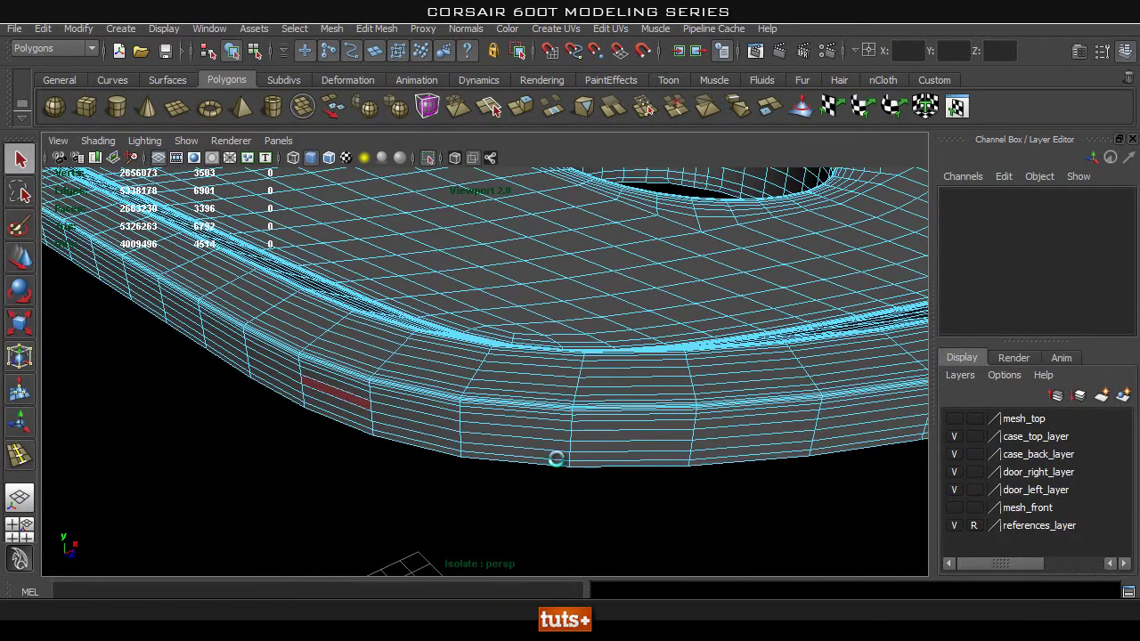
Select the face loop at the bottom rim of the large round hole's wall and delete it
alt+drag(534, 282, 600, 443)
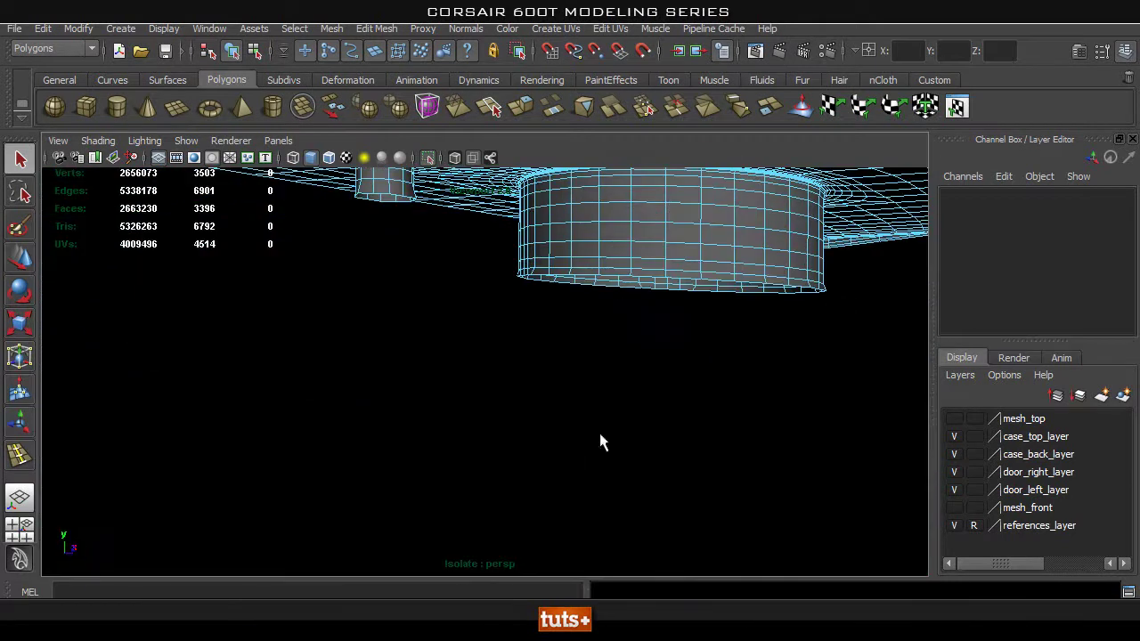
alt+middle_drag(718, 292, 608, 333)
alt+right_drag(605, 306, 732, 333)
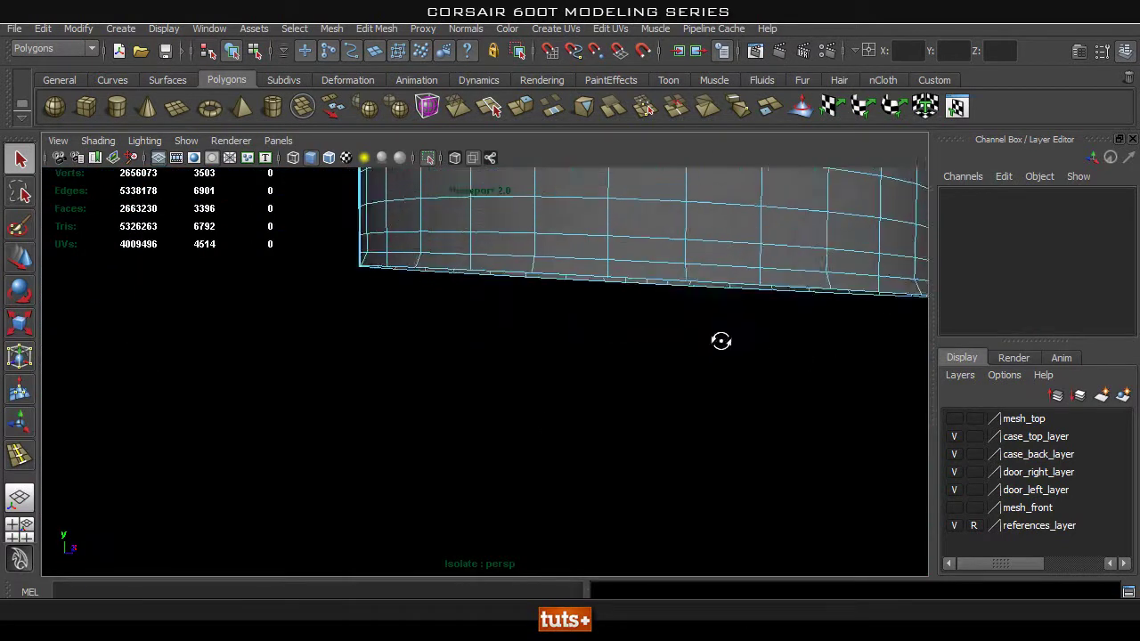
alt+drag(733, 333, 678, 341)
click(603, 331)
shift+double_click(636, 335)
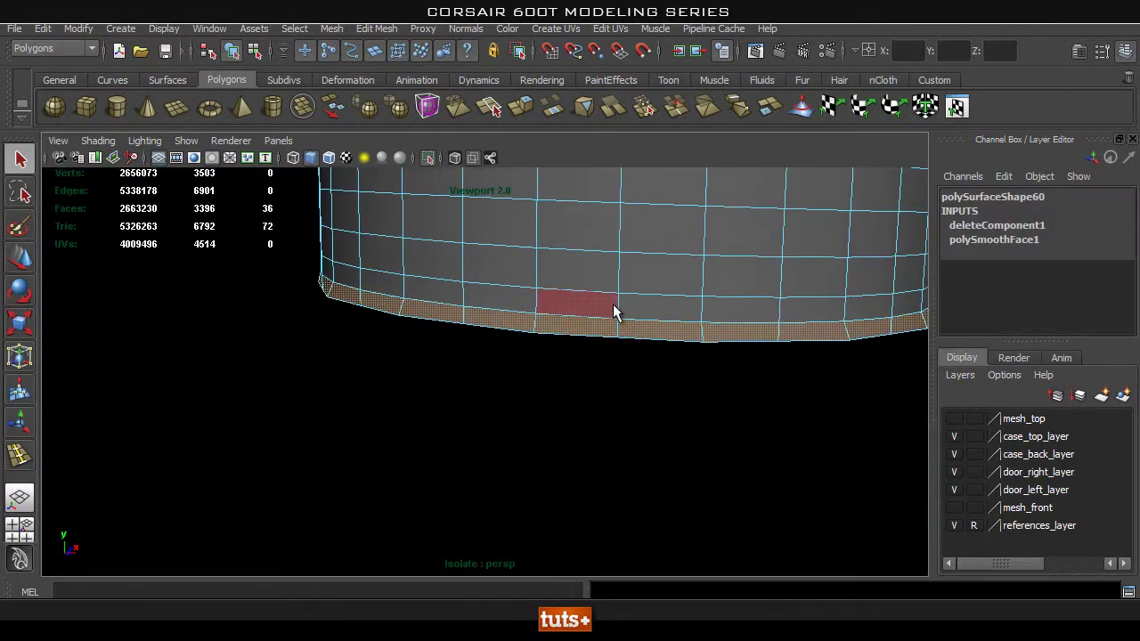
key(Delete)
Select three separate two-by-three blocks of faces on the flat surface left of the large round hole
alt+right_drag(726, 336, 394, 284)
alt+drag(459, 299, 458, 344)
alt+middle_drag(458, 345, 471, 383)
alt+drag(417, 406, 486, 420)
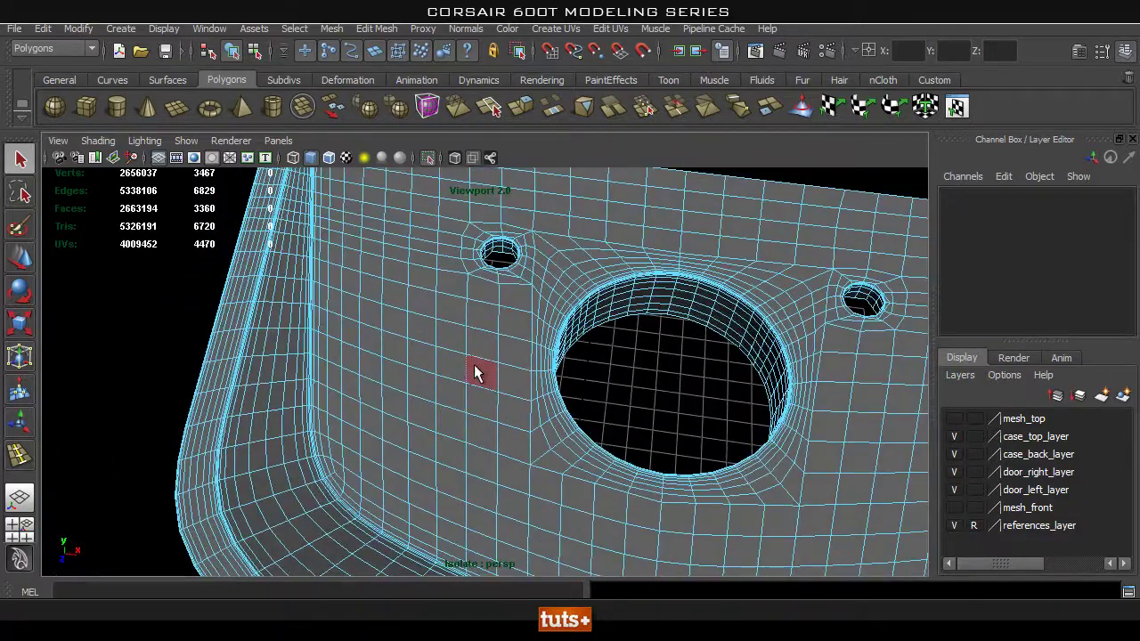
alt+drag(428, 372, 496, 342)
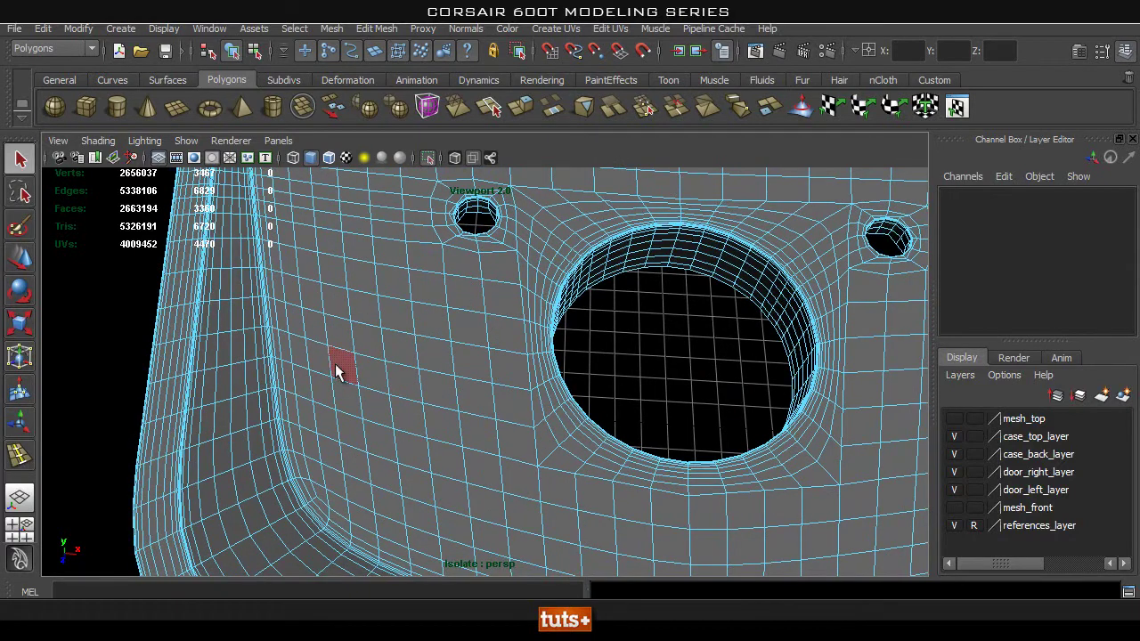
alt+drag(442, 385, 470, 400)
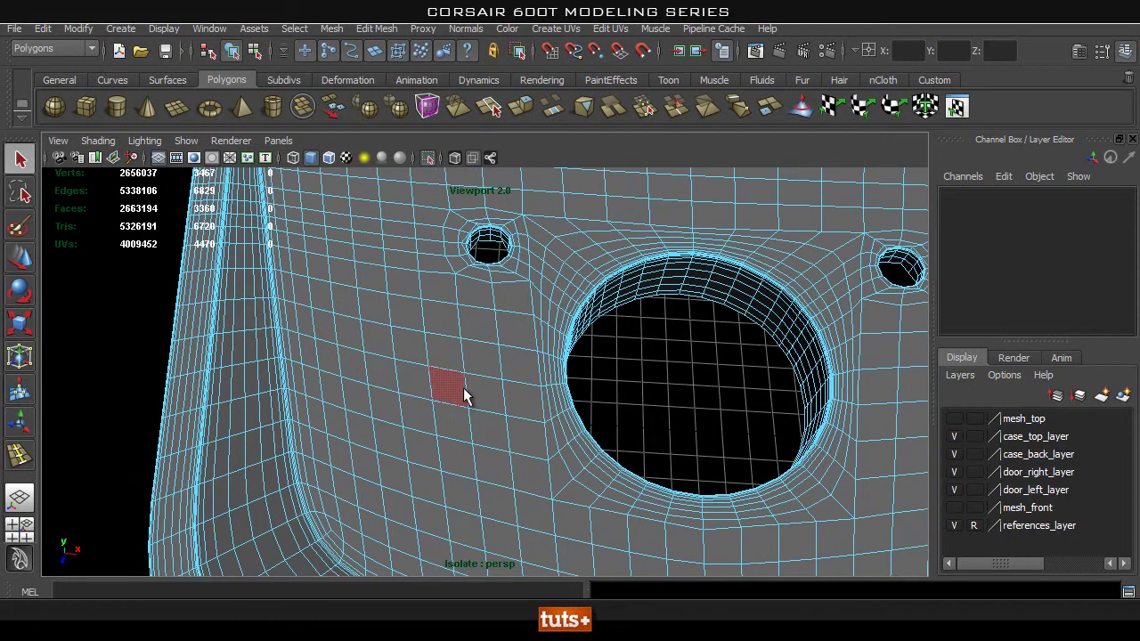
right_drag(520, 327, 512, 351)
click(513, 331)
shift+click(518, 354)
shift+click(511, 400)
shift+click(487, 393)
shift+click(487, 365)
shift+click(483, 330)
alt+drag(515, 381, 426, 392)
shift+drag(350, 322, 326, 359)
shift+drag(319, 301, 307, 295)
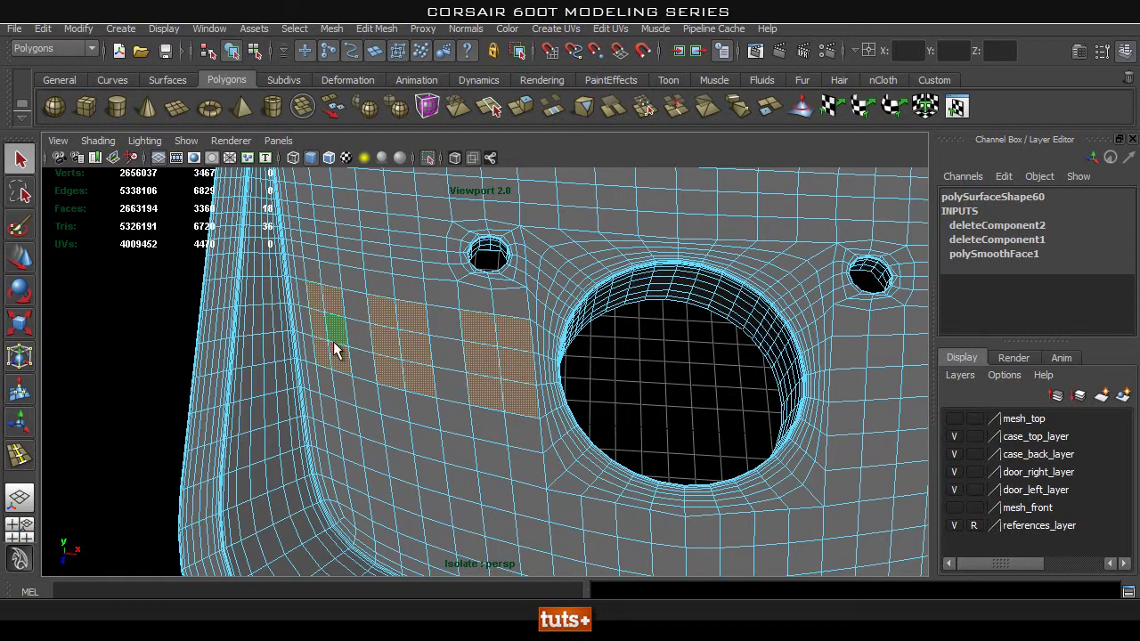
Replace the selection with a single column of three faces directly beside the large round hole
click(521, 348)
shift+click(522, 365)
shift+click(520, 399)
alt+middle_drag(490, 402, 464, 365)
alt+right_drag(419, 349, 478, 346)
alt+middle_drag(479, 346, 496, 379)
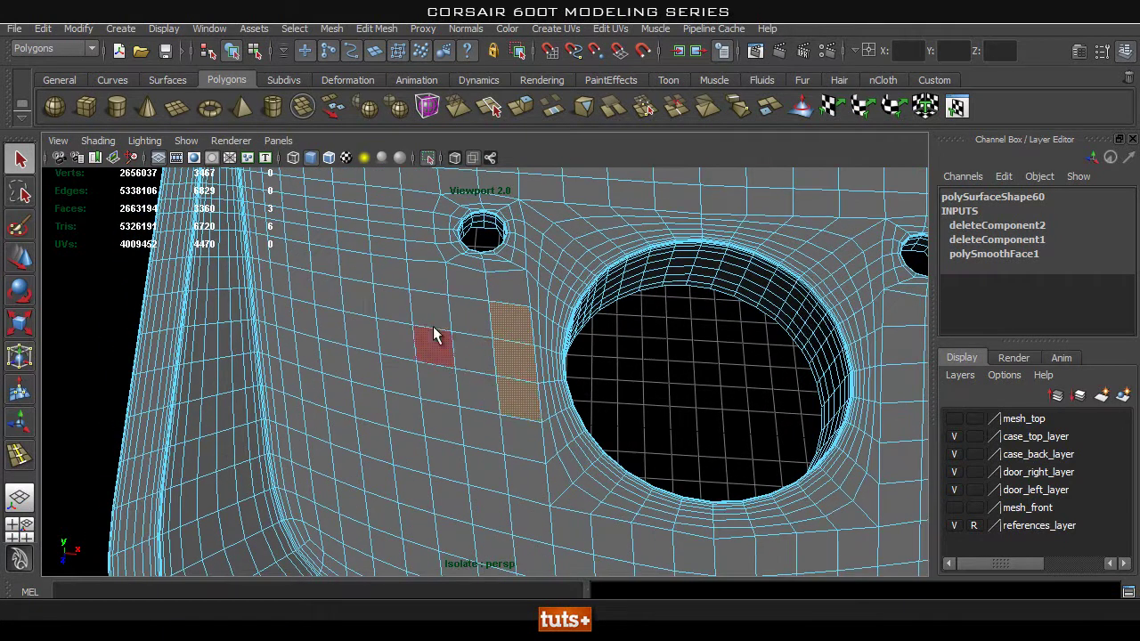
alt+right_drag(448, 330, 240, 343)
alt+middle_drag(446, 371, 445, 398)
alt+right_drag(369, 401, 508, 406)
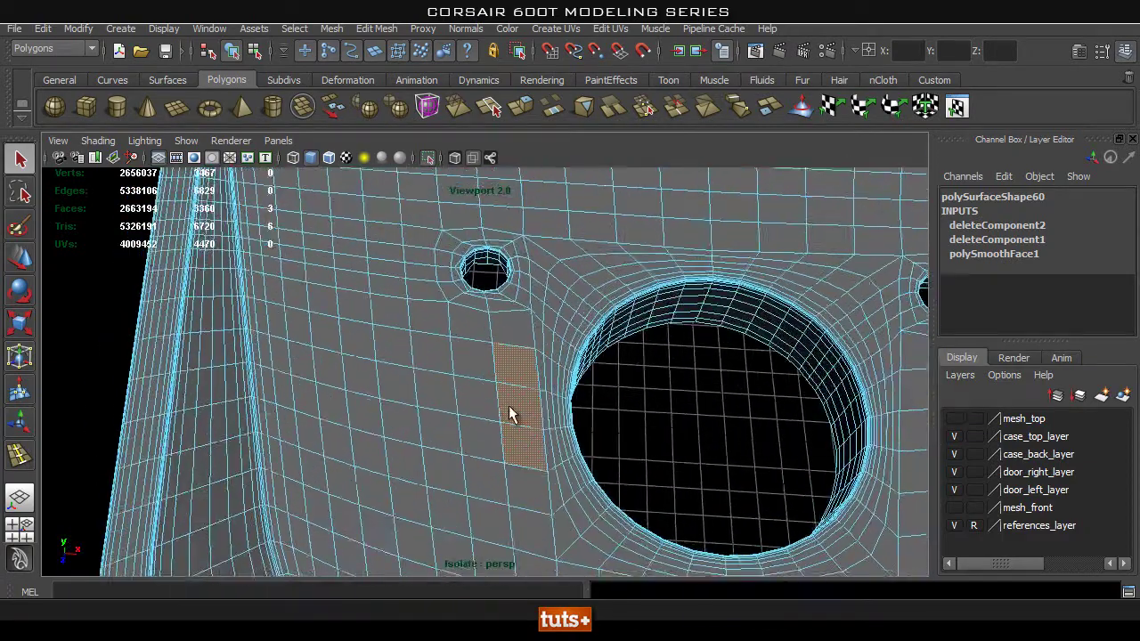
alt+middle_drag(512, 409, 499, 357)
alt+right_drag(400, 372, 489, 379)
Select the edge loop running down from the small left hole and slide it outward, away from the large hole, with the Slide Edge Tool
right_drag(499, 297, 500, 256)
double_click(481, 299)
alt+right_drag(579, 328, 351, 351)
alt+drag(352, 350, 378, 358)
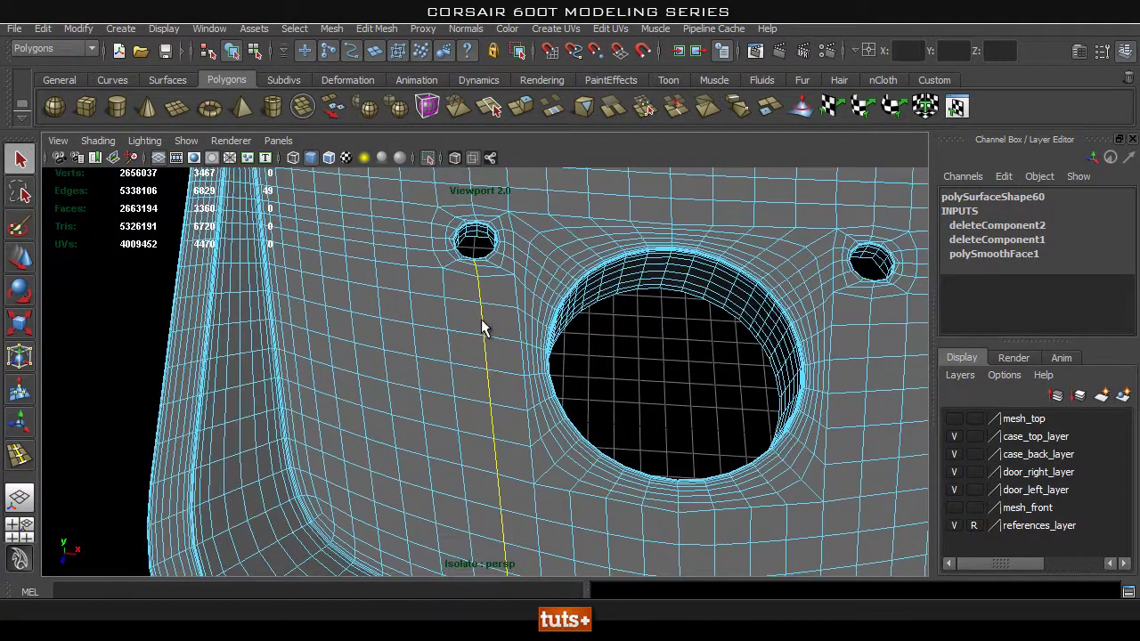
alt+middle_drag(441, 310, 456, 354)
alt+right_drag(455, 353, 524, 364)
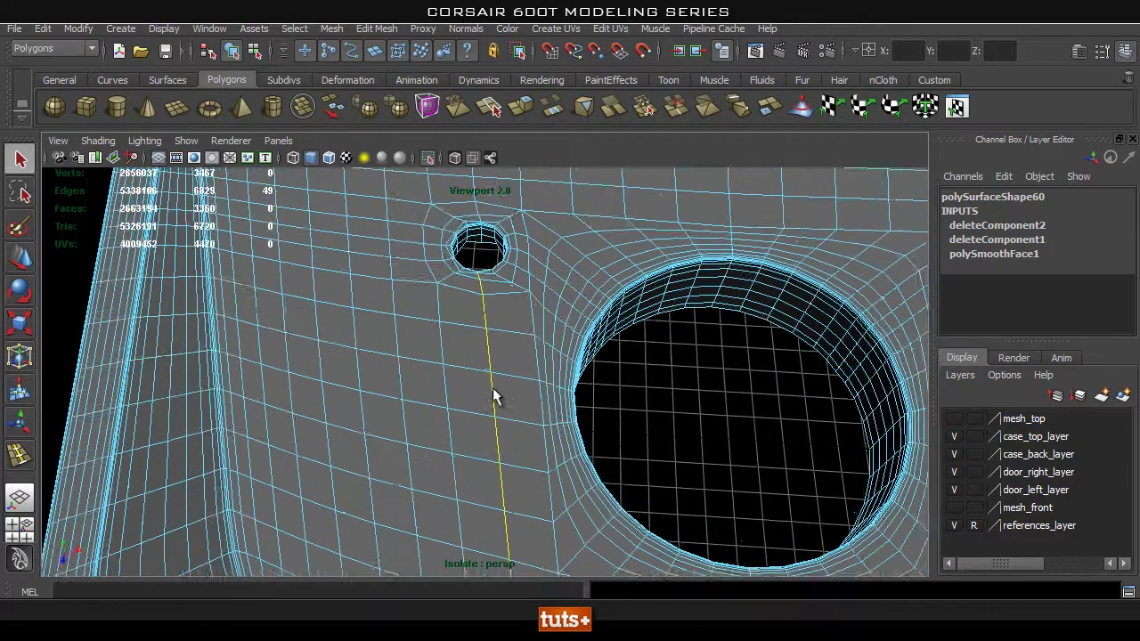
alt+middle_drag(477, 390, 498, 327)
alt+middle_drag(505, 403, 498, 306)
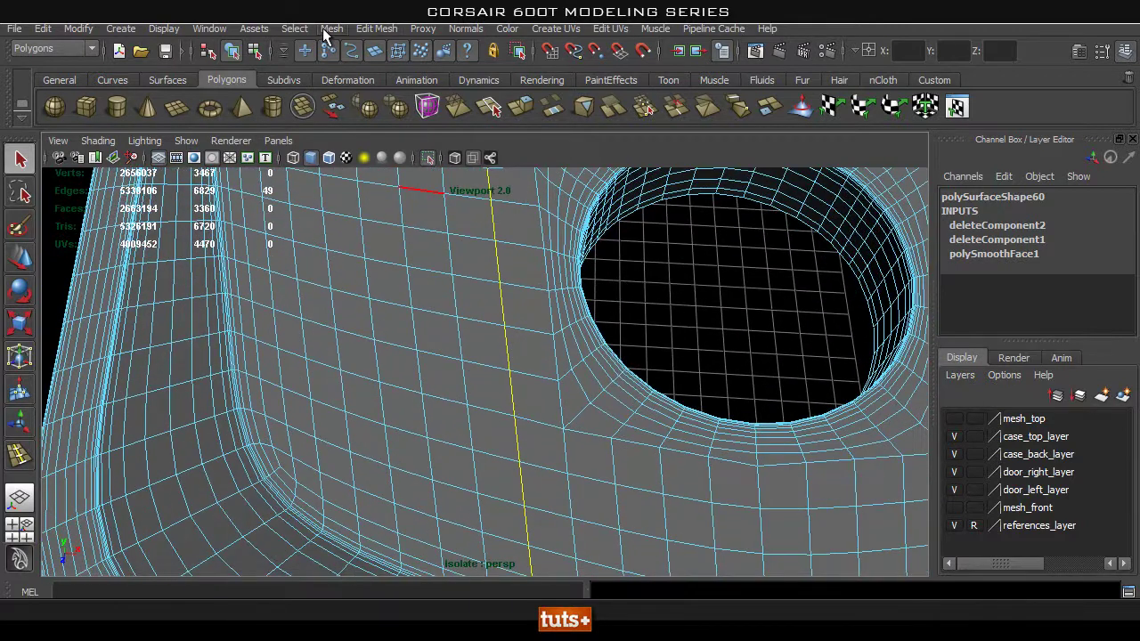
alt+middle_drag(513, 267, 497, 327)
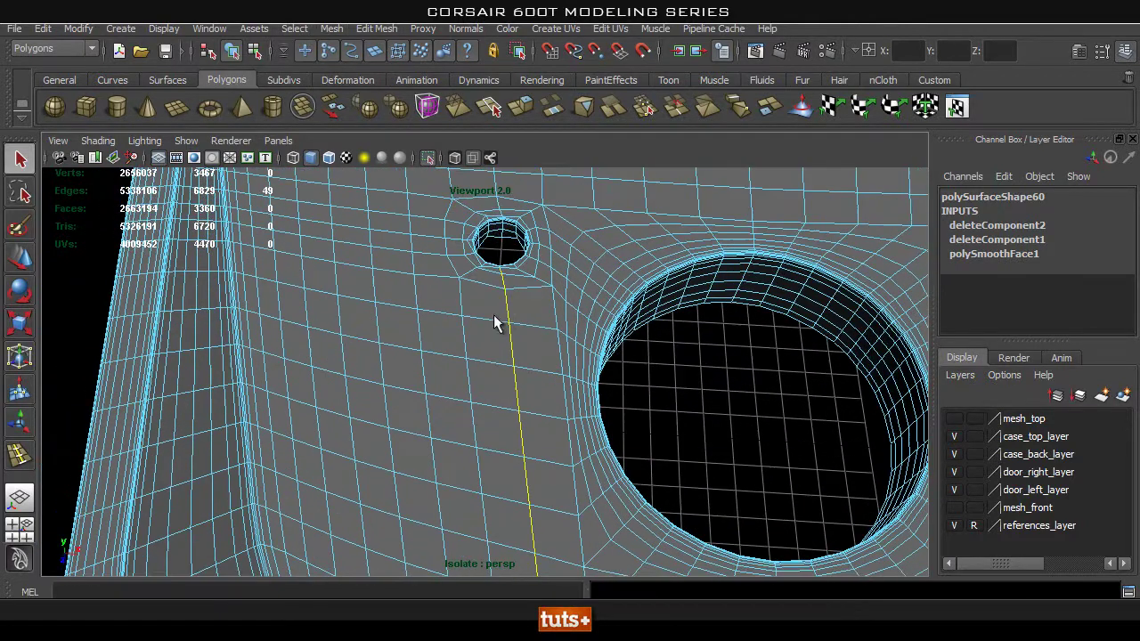
alt+drag(525, 403, 563, 402)
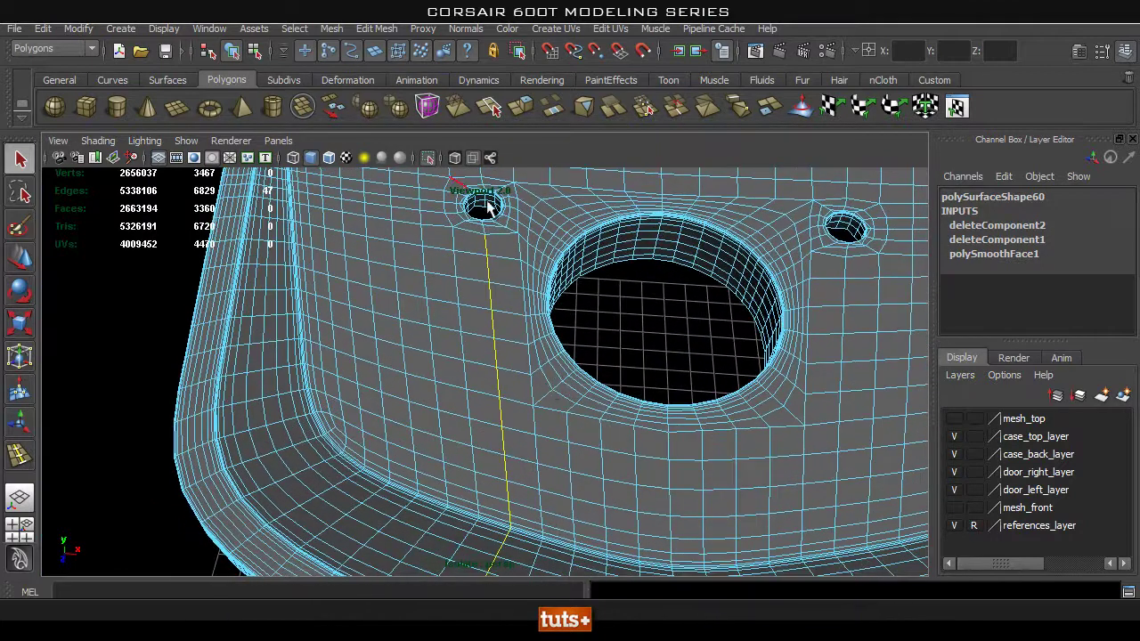
click(363, 29)
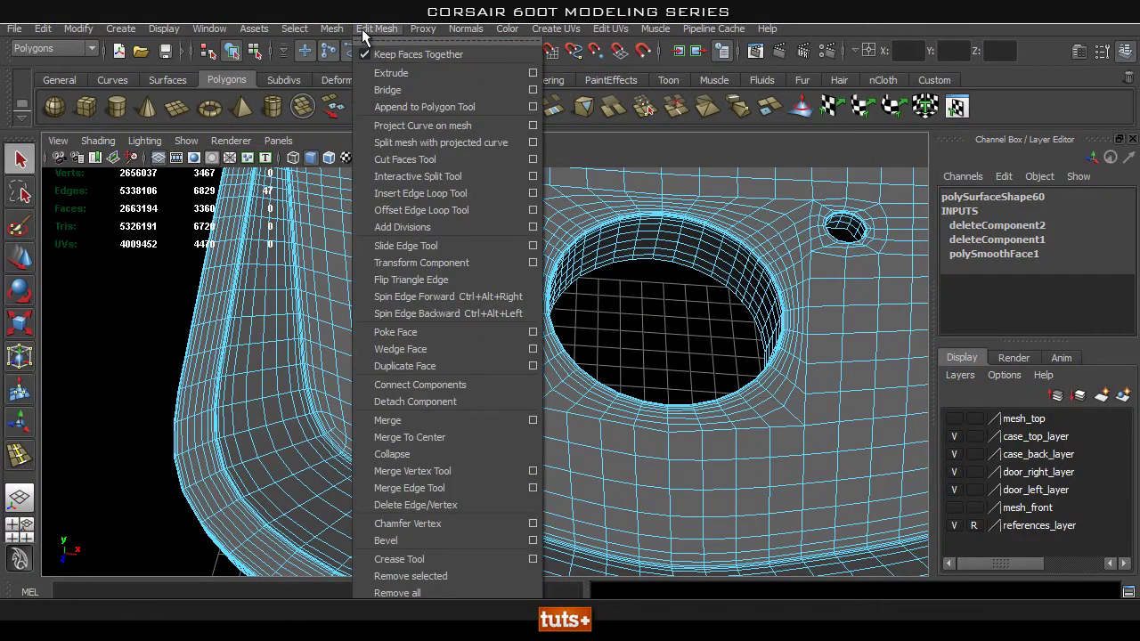
click(418, 246)
middle_drag(495, 323, 430, 348)
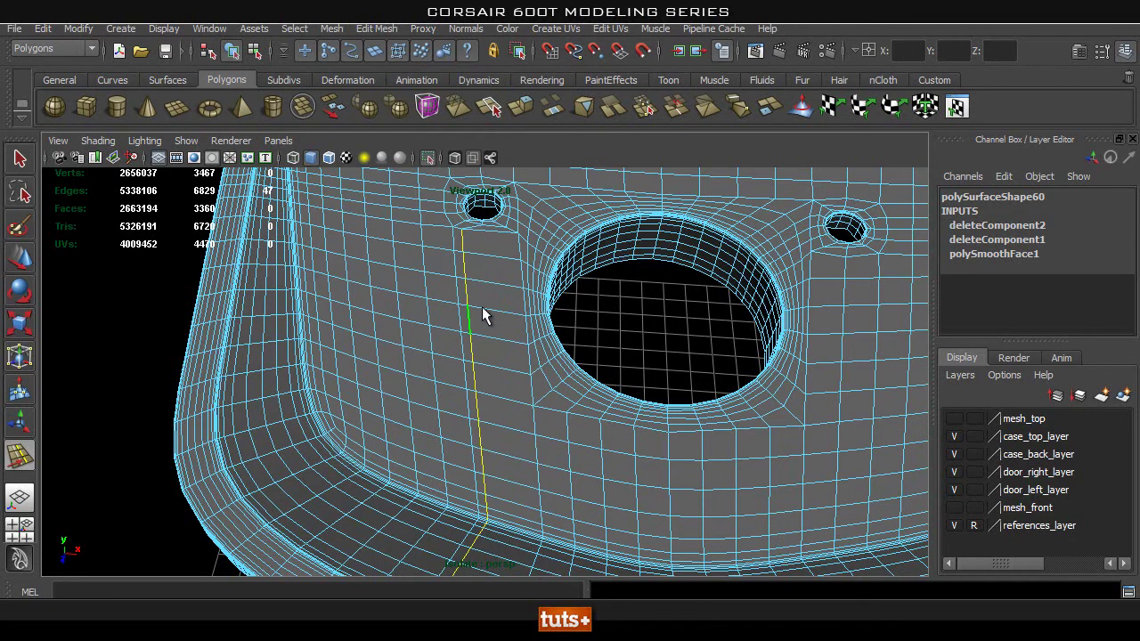
Readjust the position of the slid edge loop below the small left hole
alt+drag(485, 312, 412, 362)
alt+drag(454, 247, 548, 253)
alt+right_drag(548, 253, 473, 252)
alt+middle_drag(473, 252, 443, 359)
alt+drag(443, 359, 471, 351)
middle_drag(449, 342, 470, 357)
alt+drag(472, 357, 491, 368)
Select the neighbouring edge loop on the panel's left side and slide it close to the previously moved loop
click(446, 303)
alt+drag(461, 417, 436, 418)
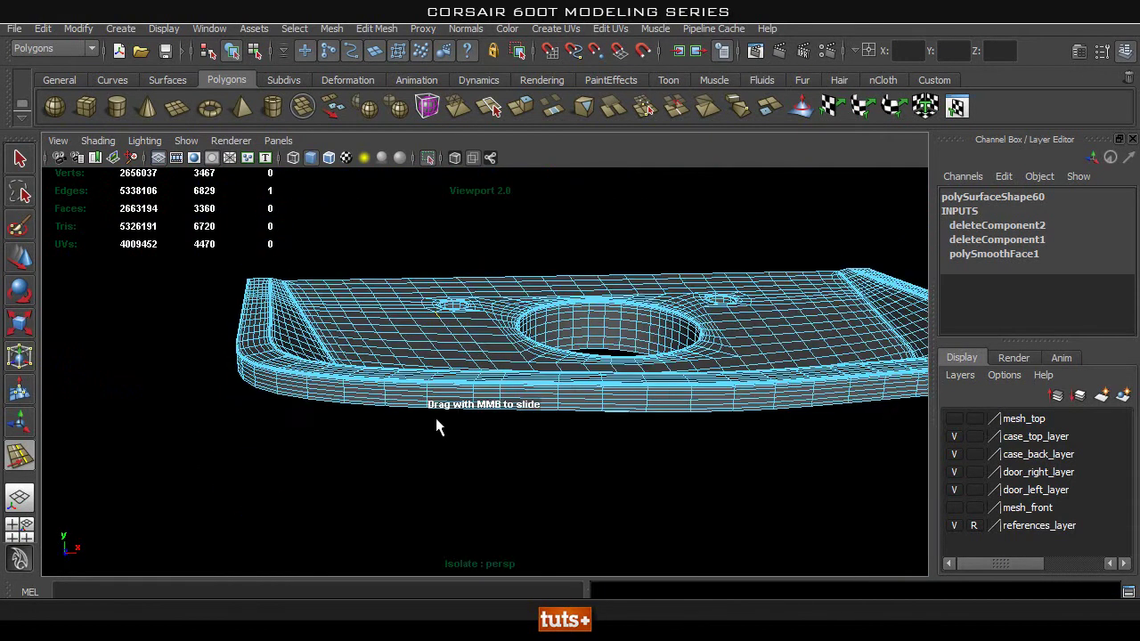
alt+drag(485, 383, 449, 386)
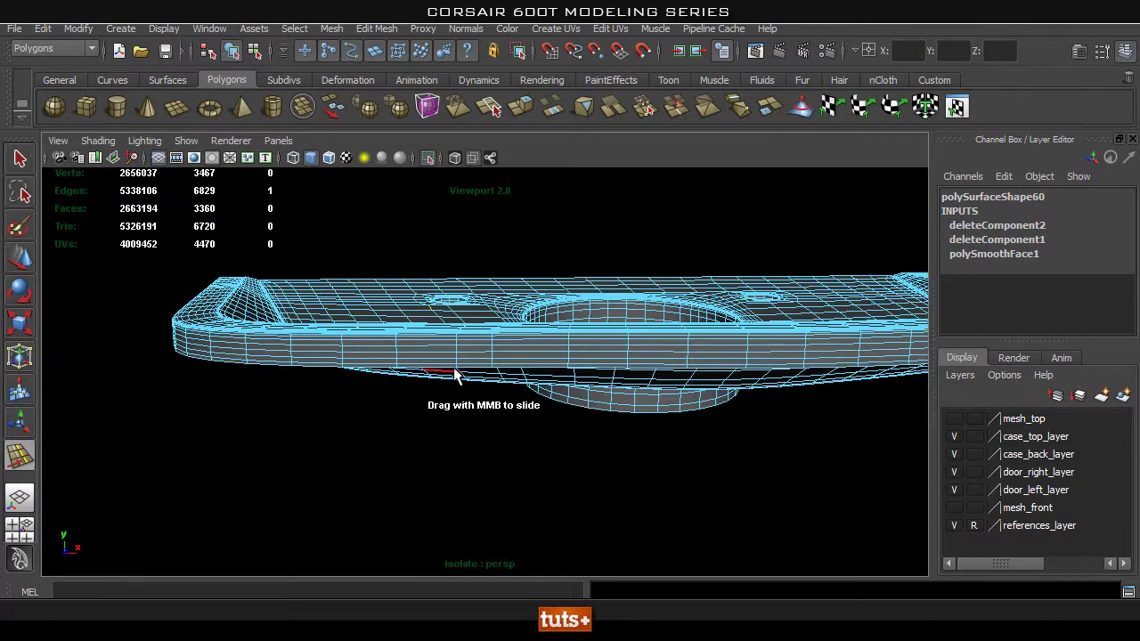
double_click(456, 367)
alt+drag(477, 328, 452, 344)
middle_drag(440, 352, 494, 363)
alt+drag(388, 388, 397, 367)
alt+drag(500, 370, 480, 375)
alt+drag(509, 311, 490, 342)
Switch back to the selection tool and select the edge loop crossing the flat surface two columns left of the small left hole
key(q)
right_drag(489, 317, 491, 347)
click(482, 341)
alt+drag(473, 407, 447, 323)
alt+middle_drag(447, 323, 462, 358)
right_drag(488, 313, 483, 268)
click(484, 351)
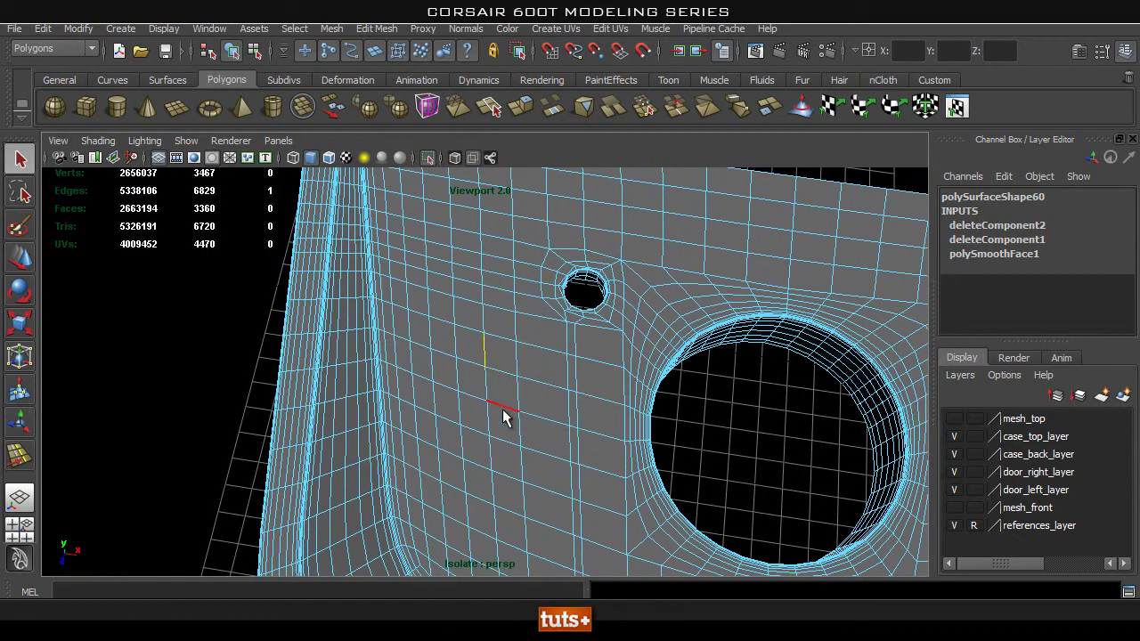
alt+drag(503, 427, 528, 421)
alt+drag(535, 464, 641, 412)
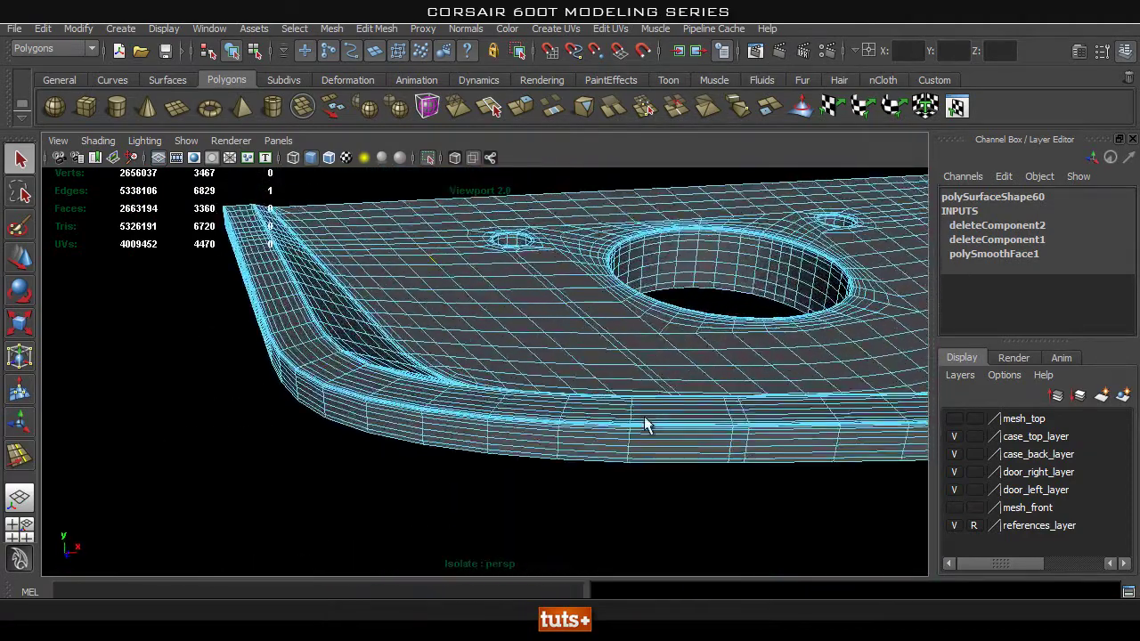
alt+drag(585, 307, 544, 366)
alt+middle_drag(544, 366, 544, 411)
alt+right_drag(544, 411, 524, 398)
alt+middle_drag(523, 398, 533, 381)
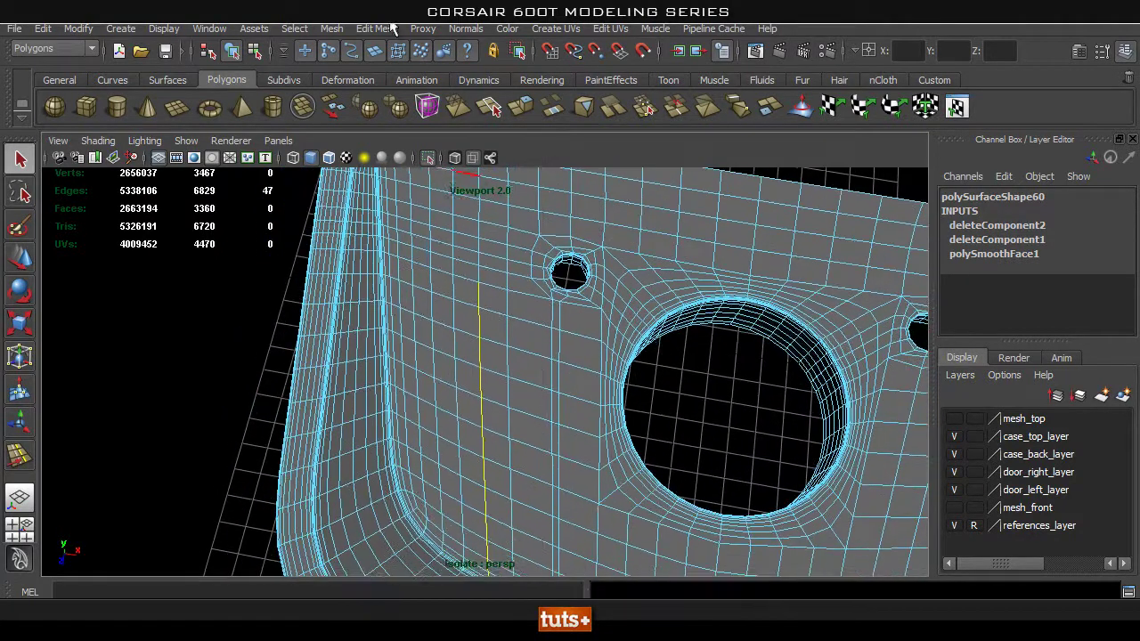
Try to slide the whole selected edge loop toward the large round hole with the Slide Edge Tool, then undo the slide
click(377, 28)
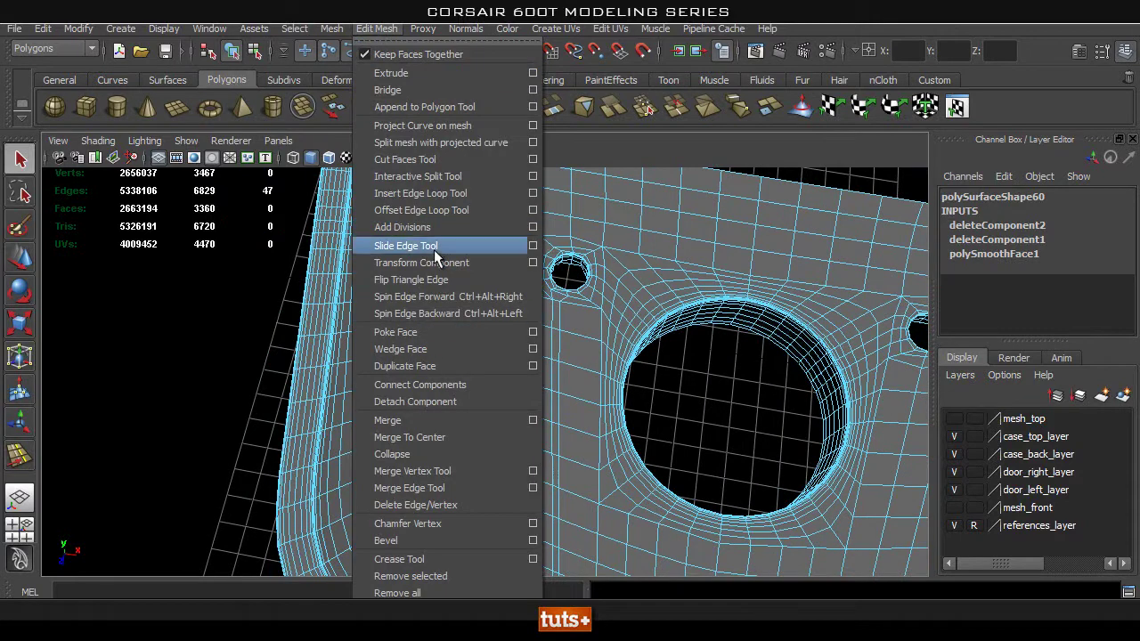
click(419, 246)
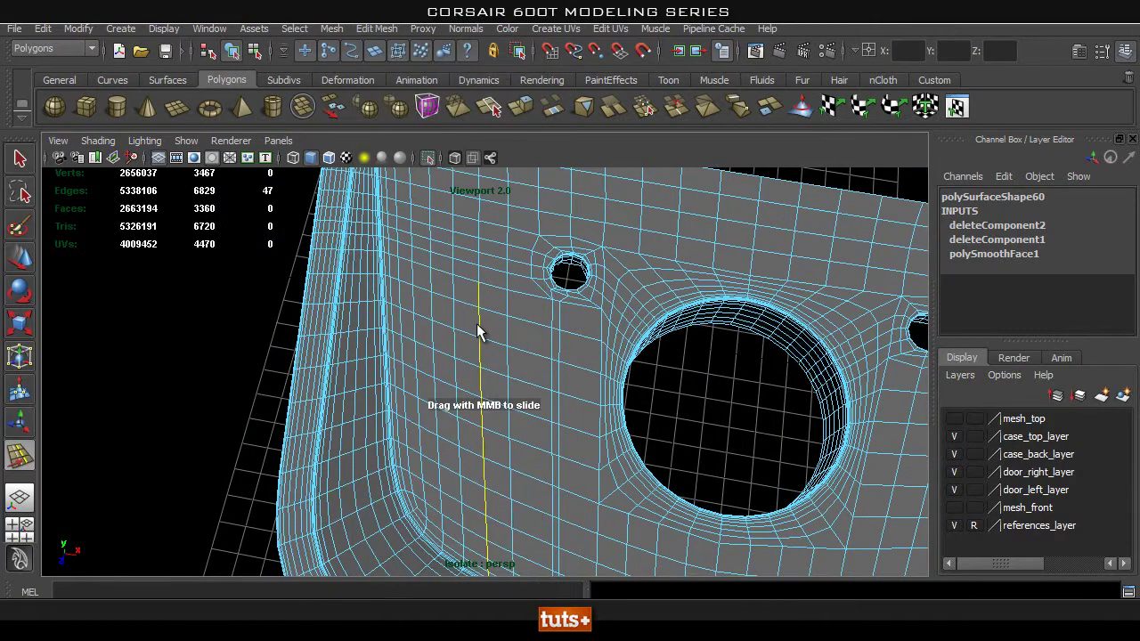
middle_drag(479, 332, 547, 356)
alt+drag(547, 349, 564, 389)
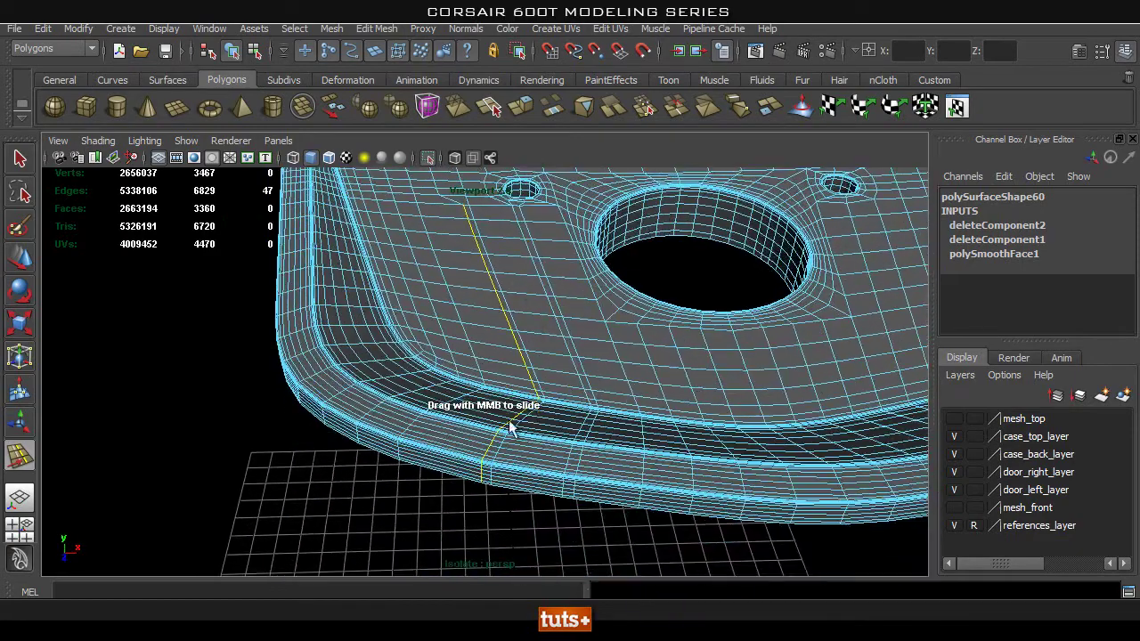
alt+drag(469, 437, 530, 410)
key(ctrl+z)
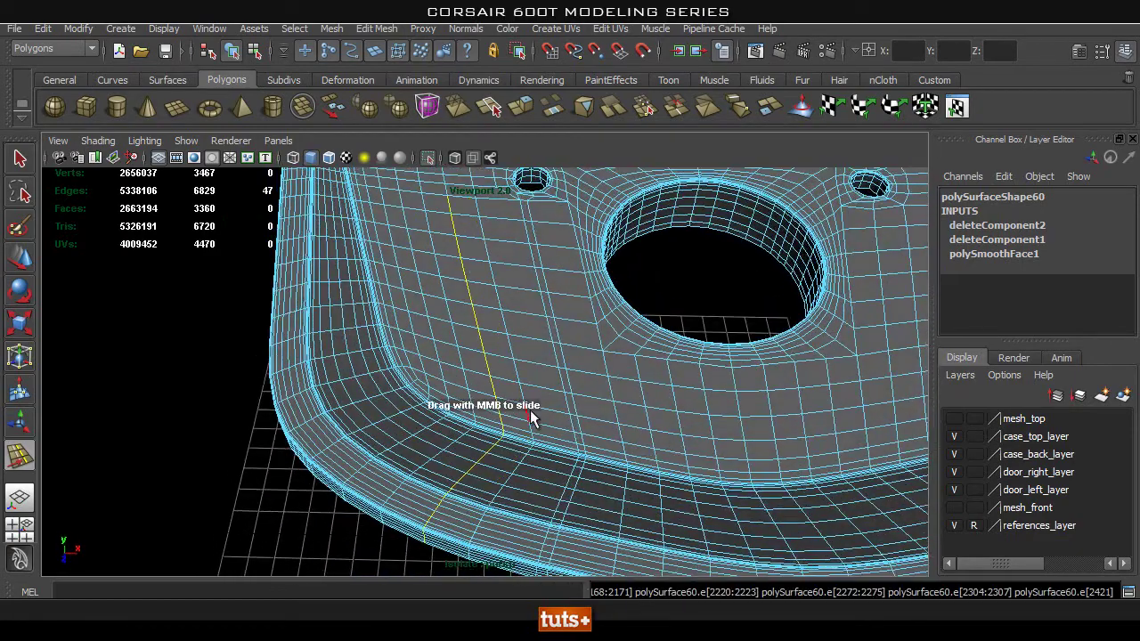
Deselect the loop's edges on the sloped rim and outer border, keeping only those on the flat surface selected
alt+drag(512, 466, 301, 436)
alt+right_drag(301, 436, 401, 435)
alt+drag(401, 435, 312, 410)
drag(123, 307, 401, 457)
alt+drag(273, 473, 429, 475)
alt+drag(637, 337, 624, 369)
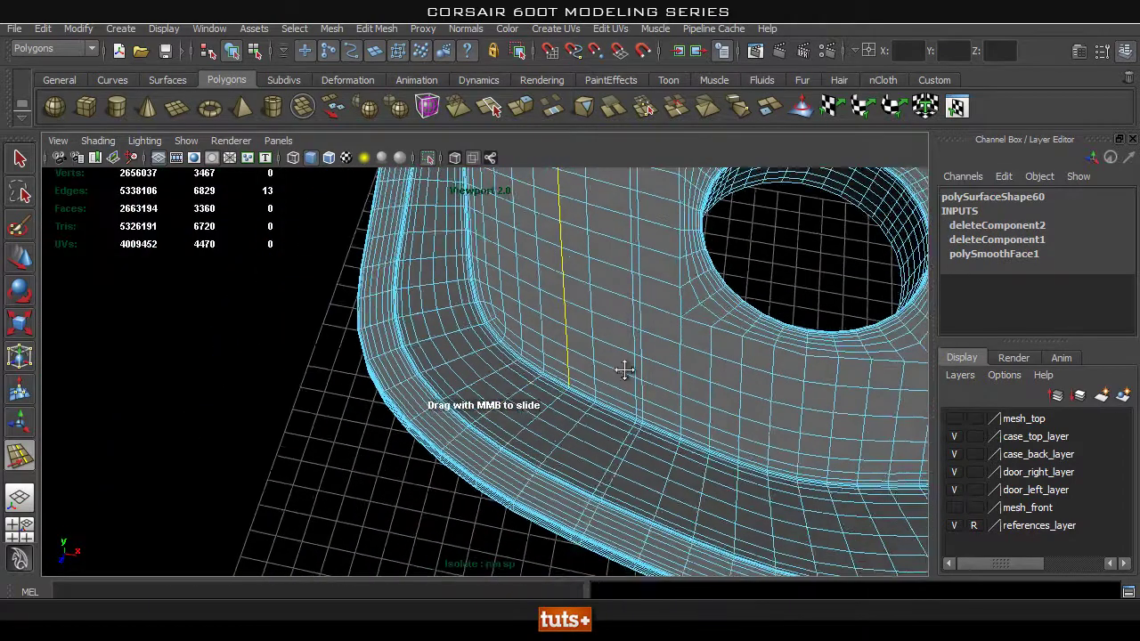
alt+middle_drag(625, 369, 586, 304)
alt+drag(568, 394, 611, 393)
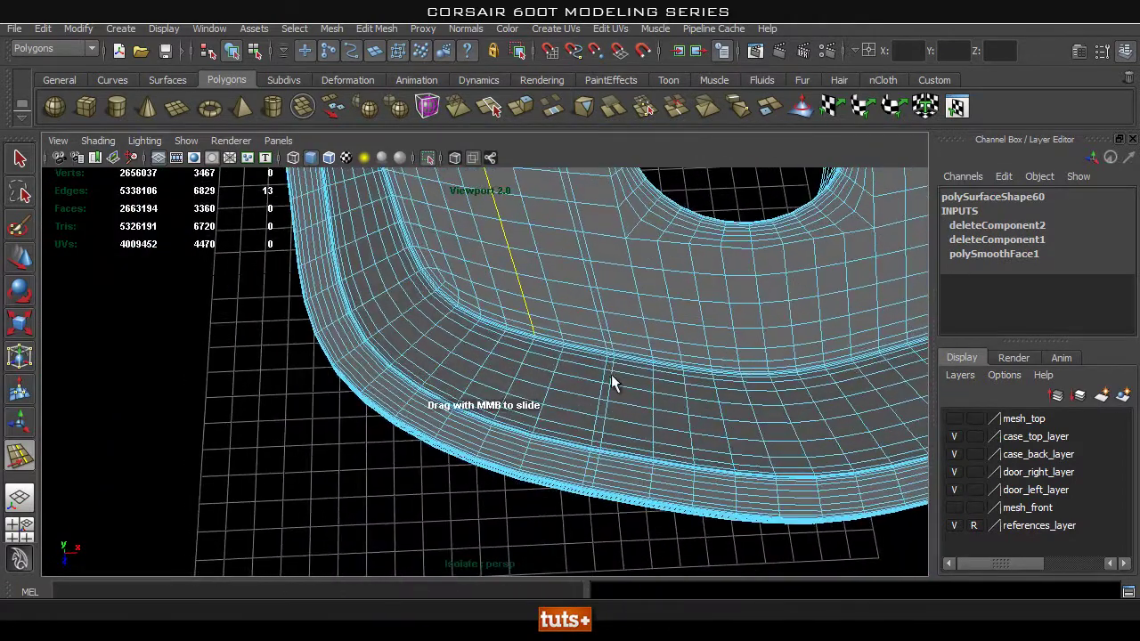
alt+middle_drag(597, 373, 548, 494)
alt+right_drag(517, 401, 467, 379)
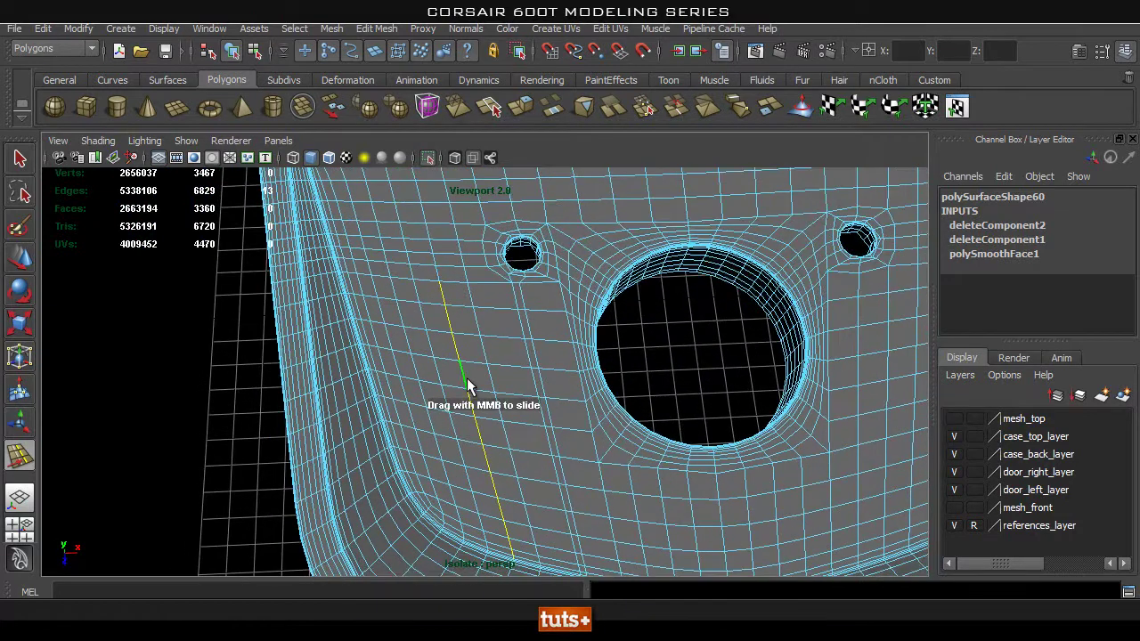
Slide the selected flat-surface edges toward the large round hole, close to the neighbouring edge column
middle_drag(468, 376, 507, 377)
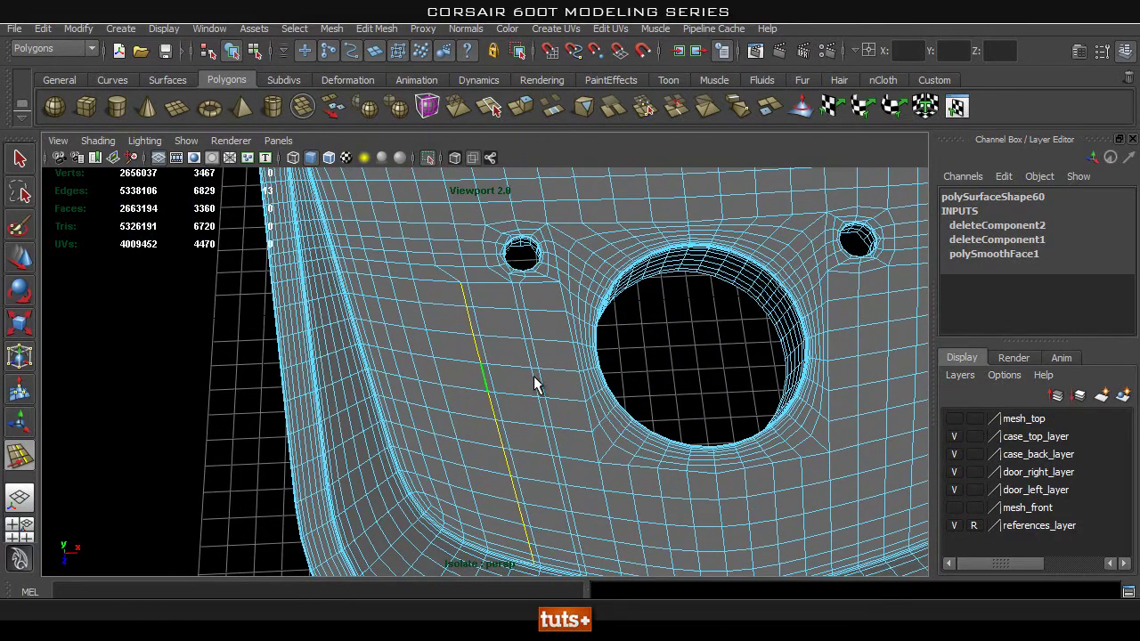
alt+drag(548, 408, 495, 323)
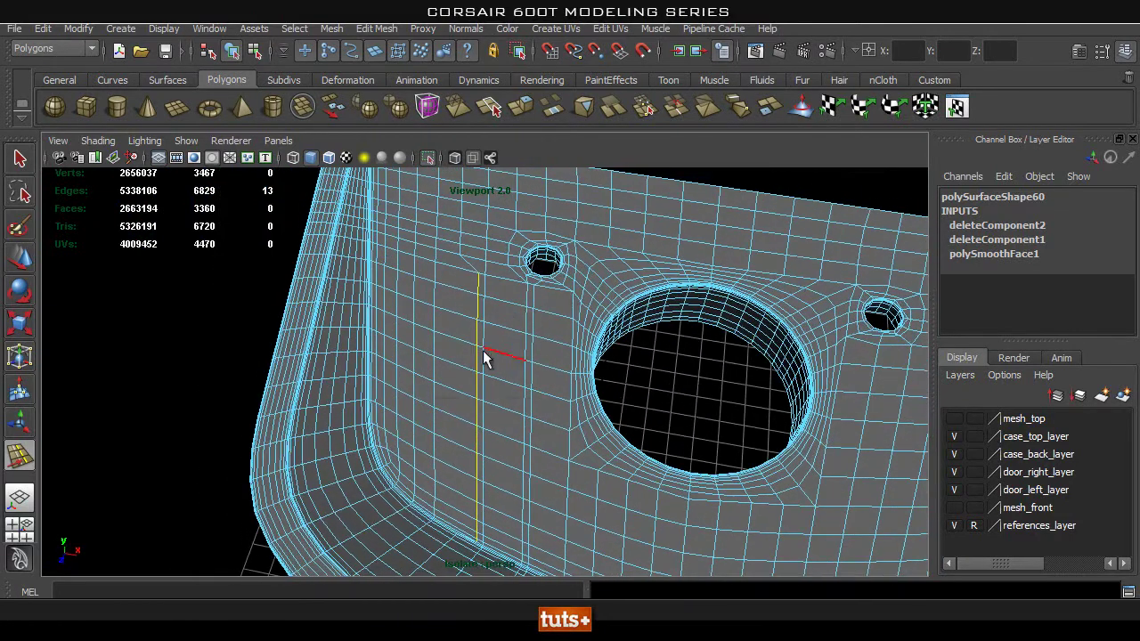
alt+drag(448, 373, 486, 318)
scroll(481, 321, up, 5)
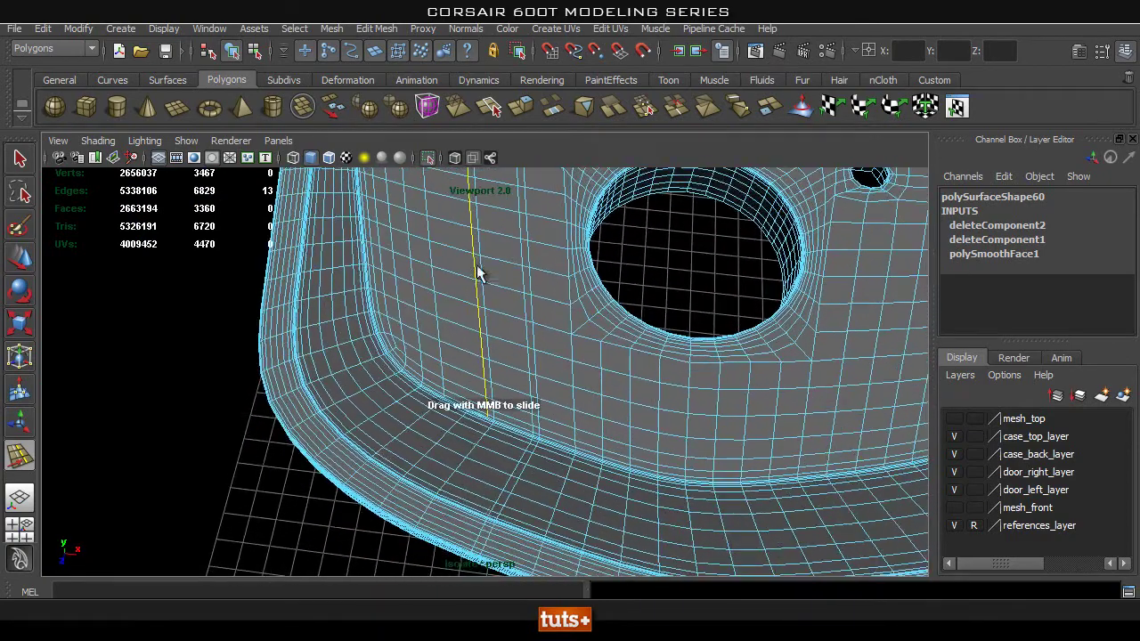
scroll(541, 389, up, 5)
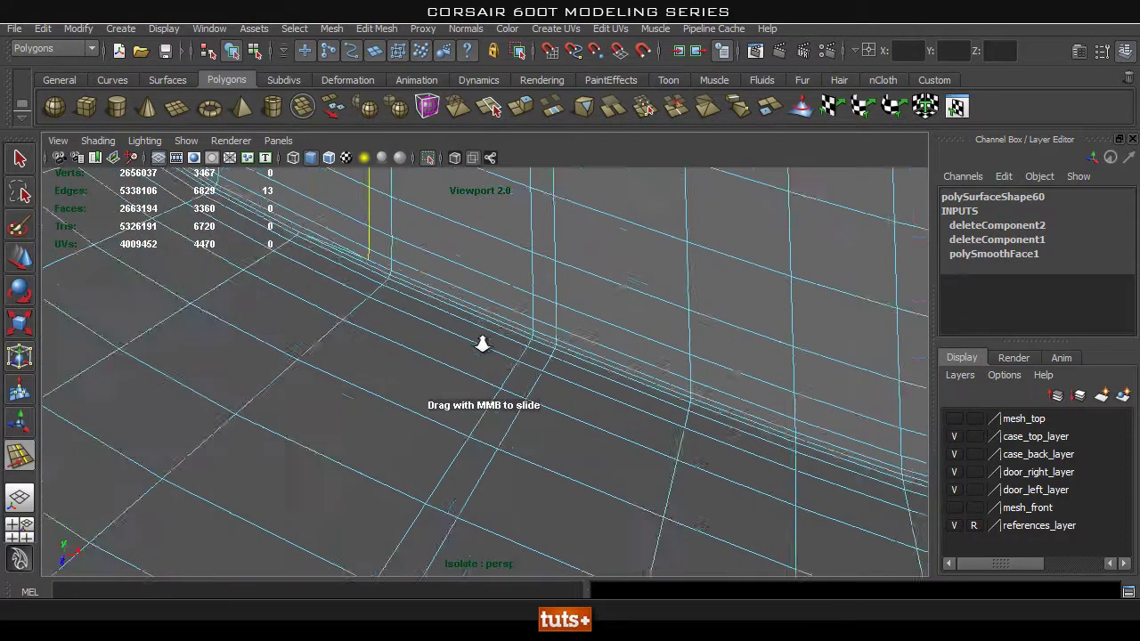
Select the loop's remaining edges across the sloped rim and outer border and slide them with the Slide Edge Tool
right_drag(552, 333, 543, 257)
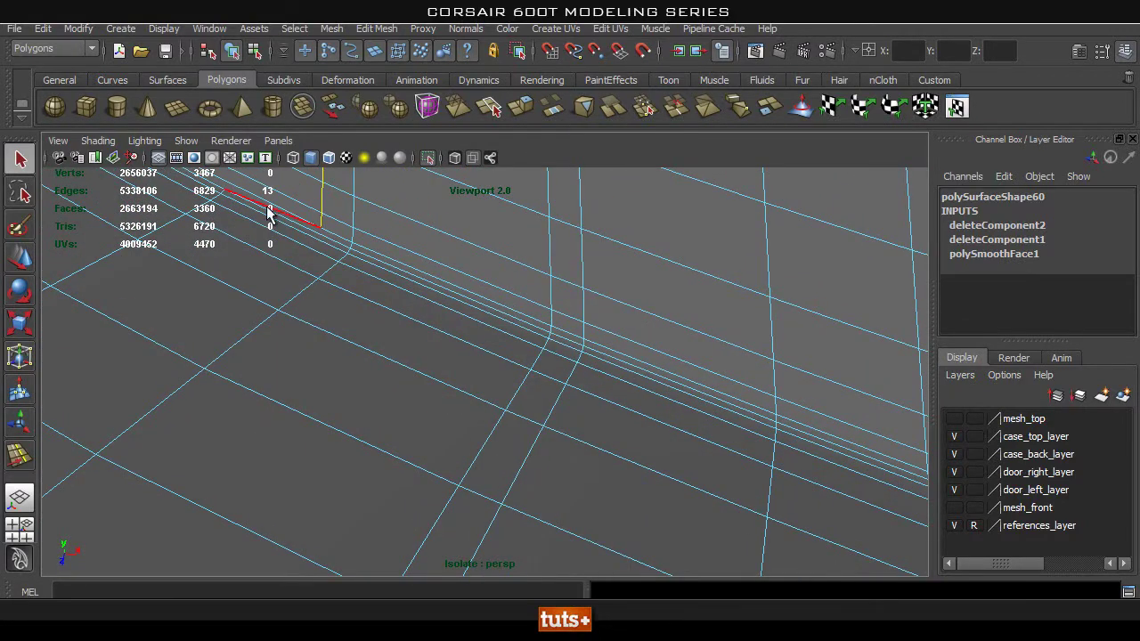
click(550, 328)
alt+drag(550, 332, 507, 344)
shift+double_click(489, 279)
alt+drag(494, 214, 506, 265)
key(y)
middle_drag(497, 349, 463, 350)
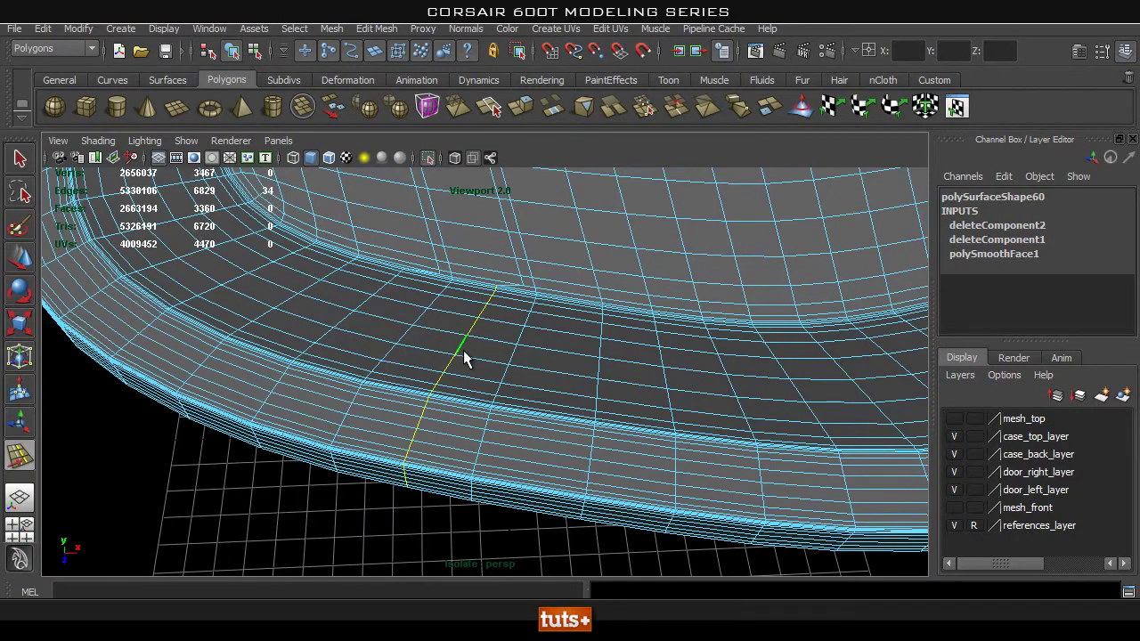
alt+drag(482, 358, 427, 364)
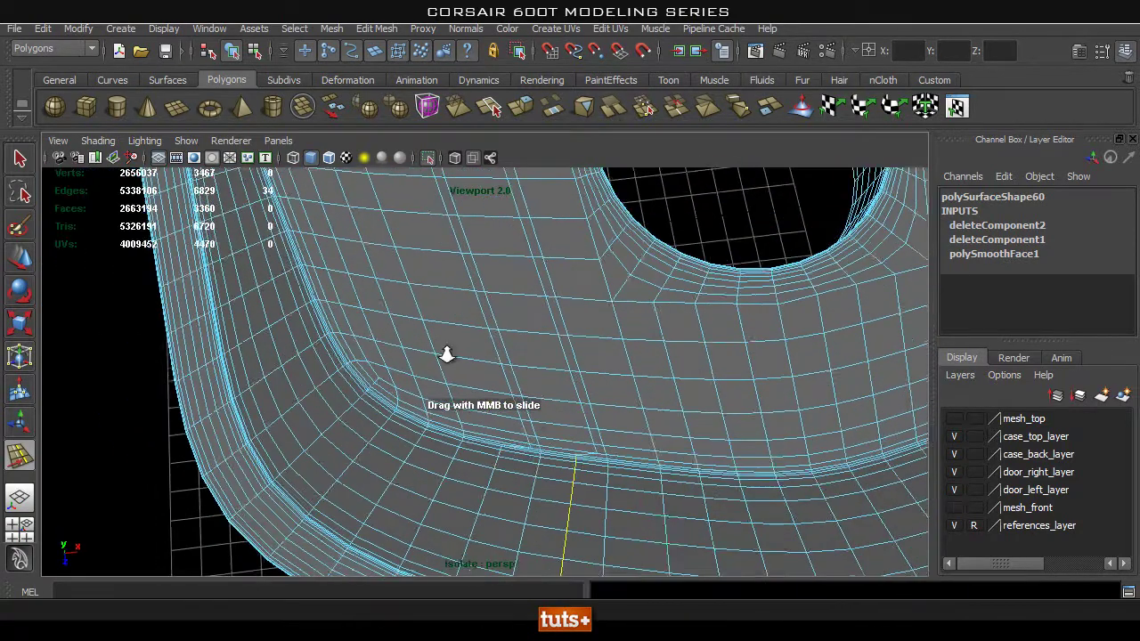
alt+right_drag(427, 364, 514, 387)
alt+middle_drag(514, 387, 477, 411)
alt+right_drag(477, 411, 486, 359)
alt+drag(487, 359, 453, 348)
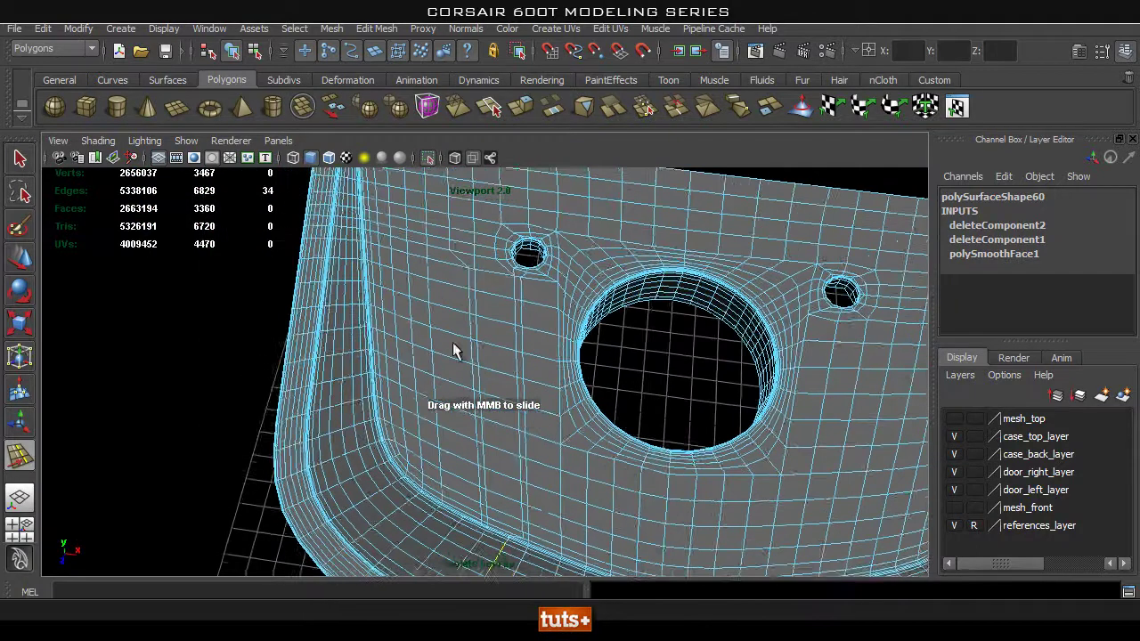
alt+right_drag(453, 348, 472, 312)
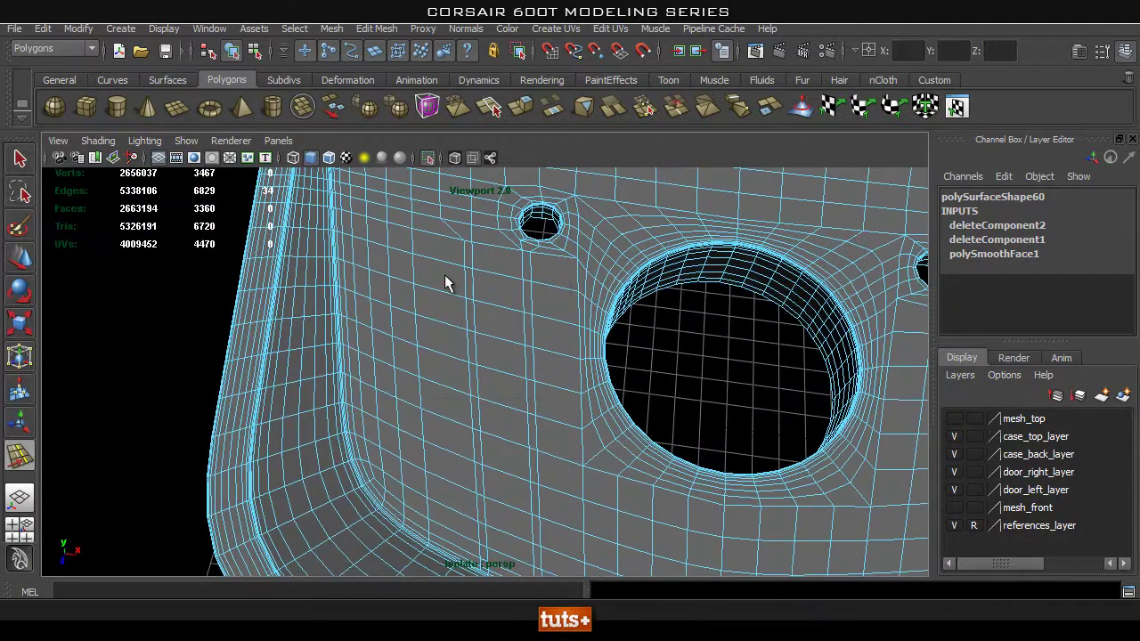
alt+drag(436, 343, 452, 326)
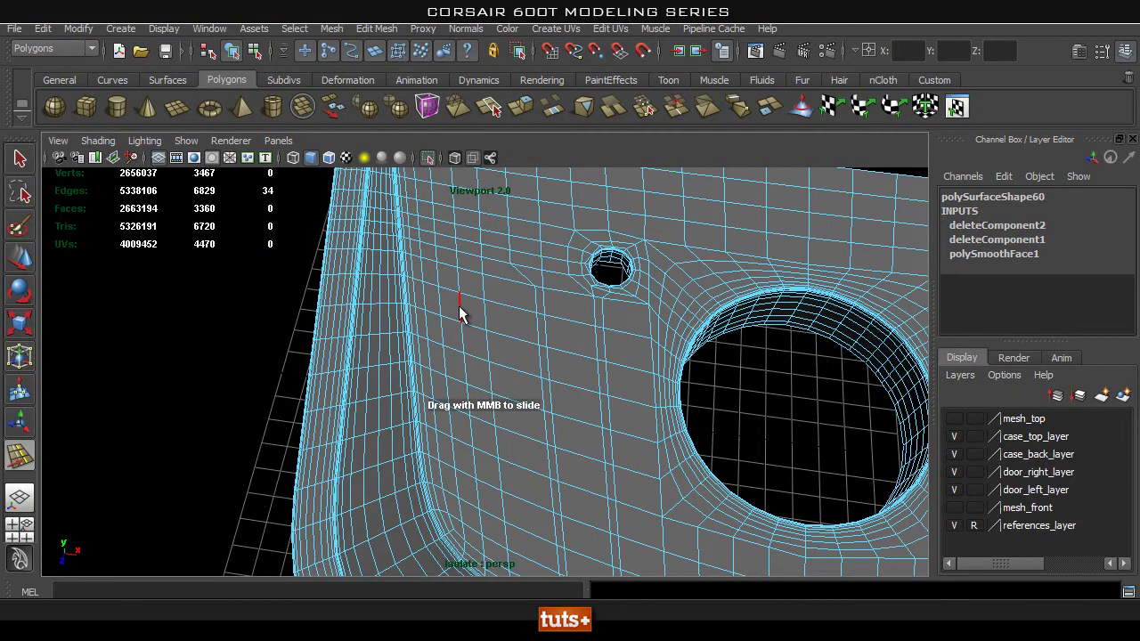
click(459, 289)
alt+middle_drag(474, 429, 461, 356)
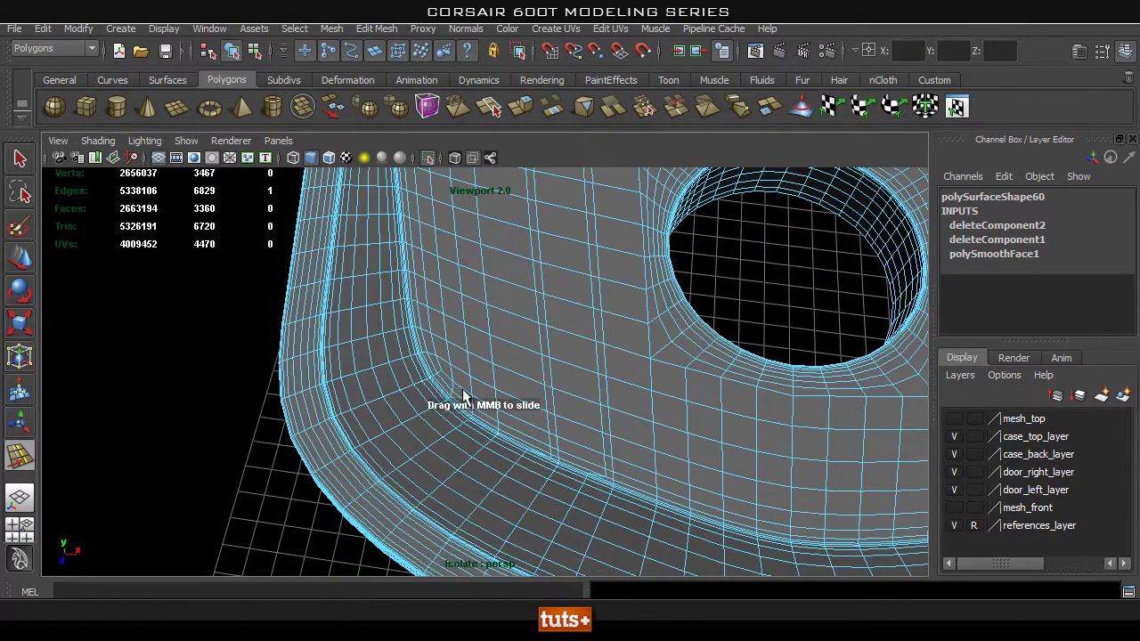
alt+right_drag(358, 441, 623, 447)
double_click(401, 436)
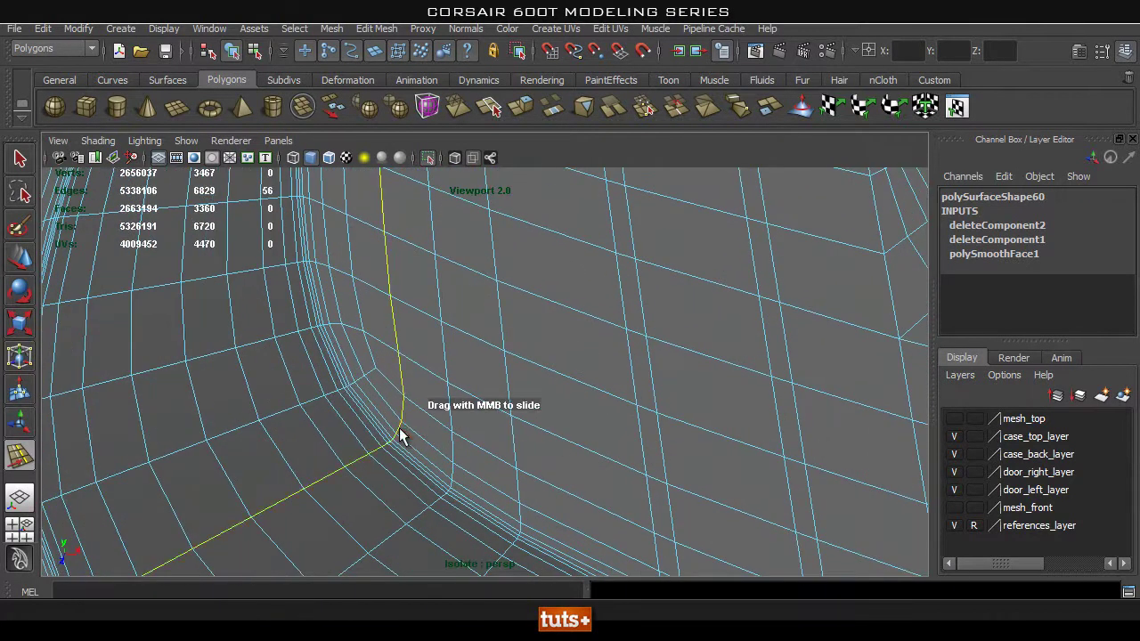
alt+right_drag(578, 374, 493, 352)
alt+drag(495, 352, 420, 441)
alt+right_drag(267, 427, 488, 438)
alt+right_drag(264, 375, 372, 394)
ctrl+drag(210, 372, 463, 376)
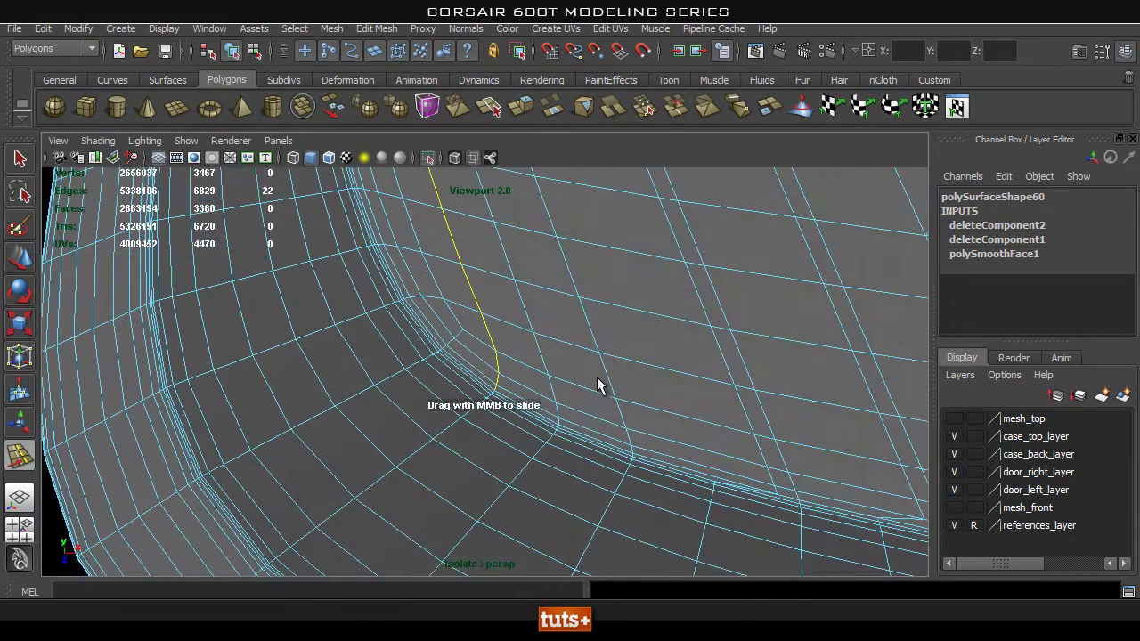
alt+right_drag(594, 382, 524, 324)
alt+drag(524, 323, 524, 429)
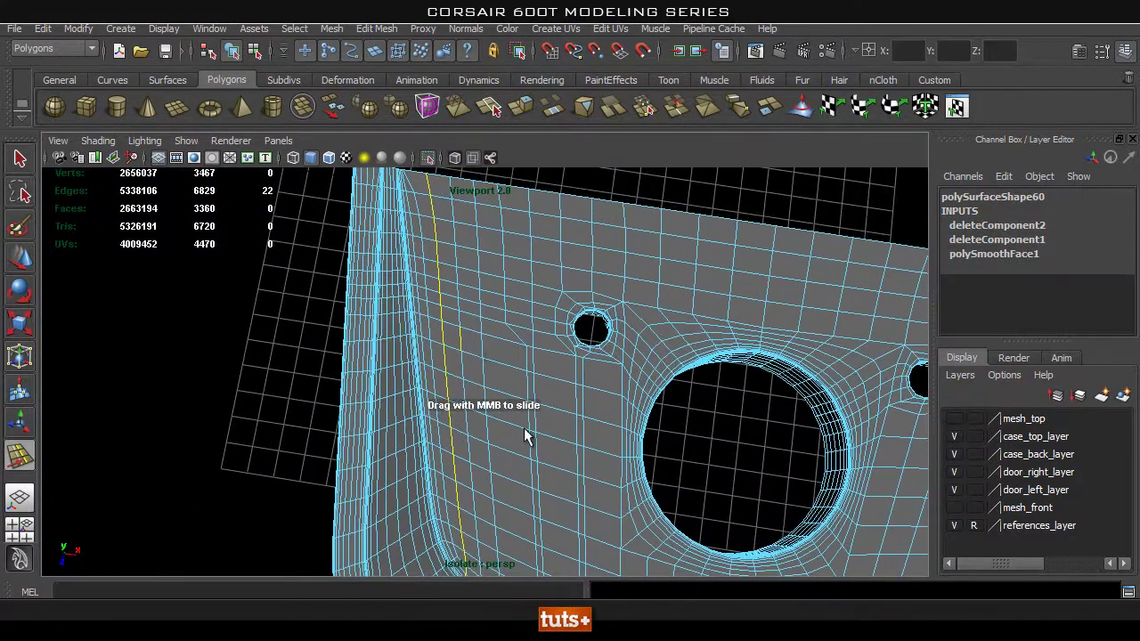
ctrl+drag(481, 324, 459, 364)
alt+middle_drag(521, 451, 516, 360)
alt+drag(478, 337, 505, 353)
Select the flat-surface edges of the loop one column left of the last moved pair, down to the sloped rim
click(469, 307)
alt+middle_drag(487, 449, 492, 334)
scroll(473, 421, up, 10)
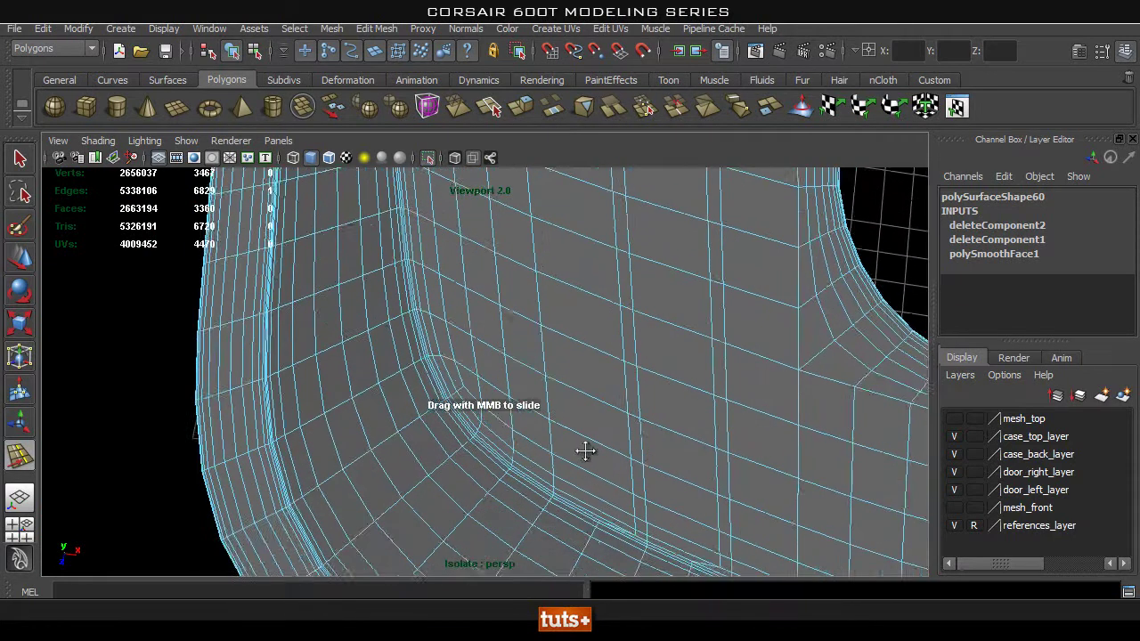
click(515, 478)
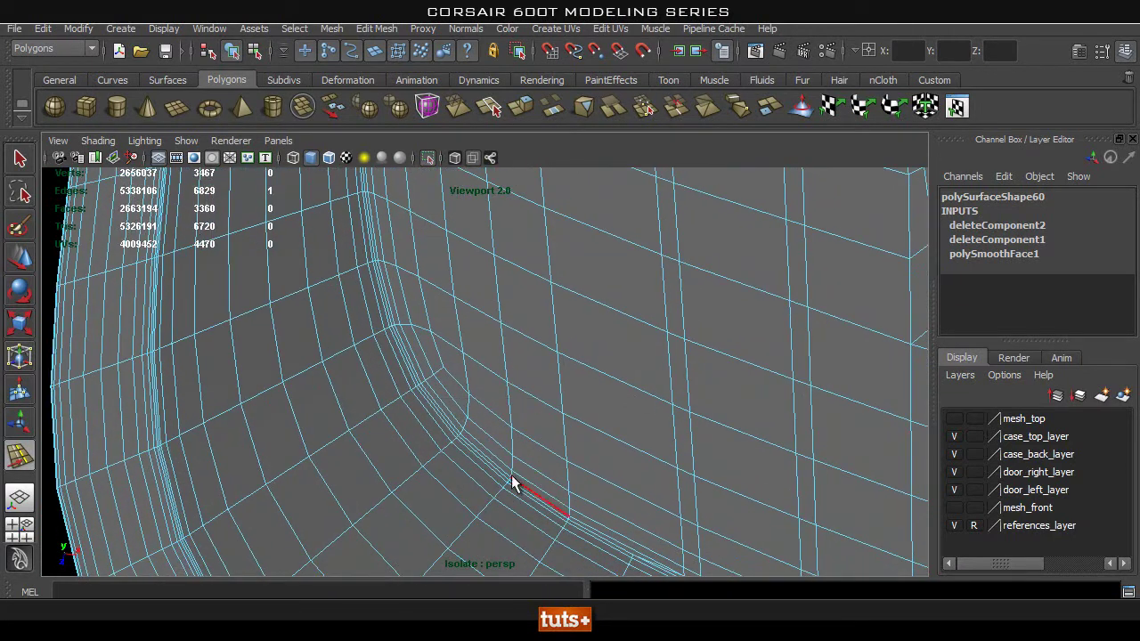
double_click(514, 467)
scroll(634, 439, down, 3)
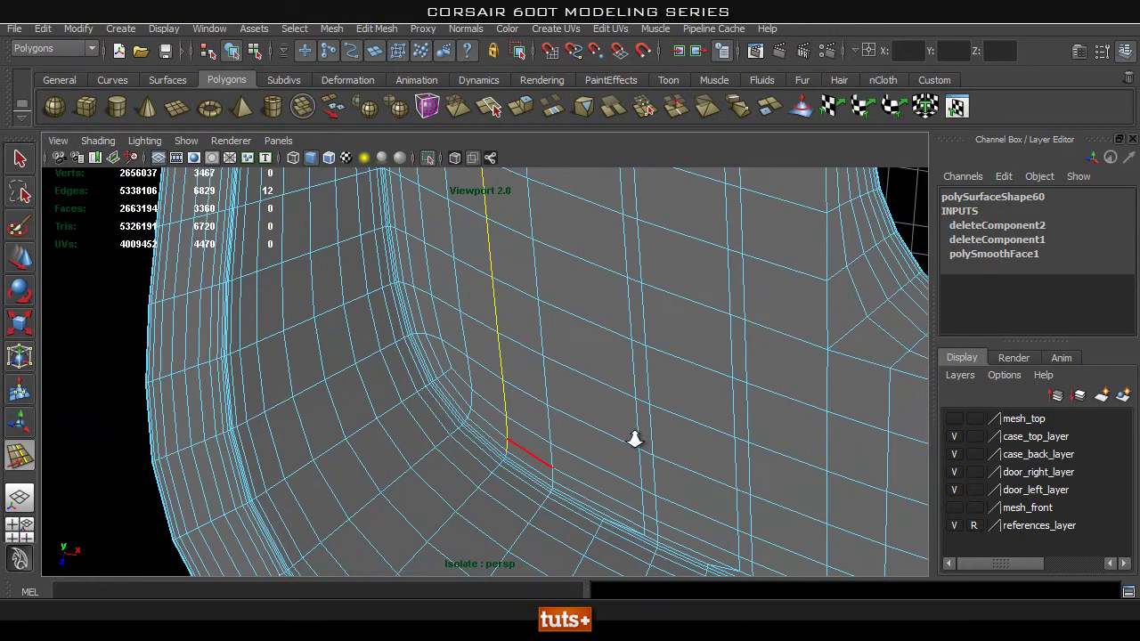
shift+click(508, 457)
Slide the selected edges toward the large round hole, leaving a narrow strip beside the neighbouring edge column
alt+drag(598, 352, 563, 370)
scroll(437, 334, down, 5)
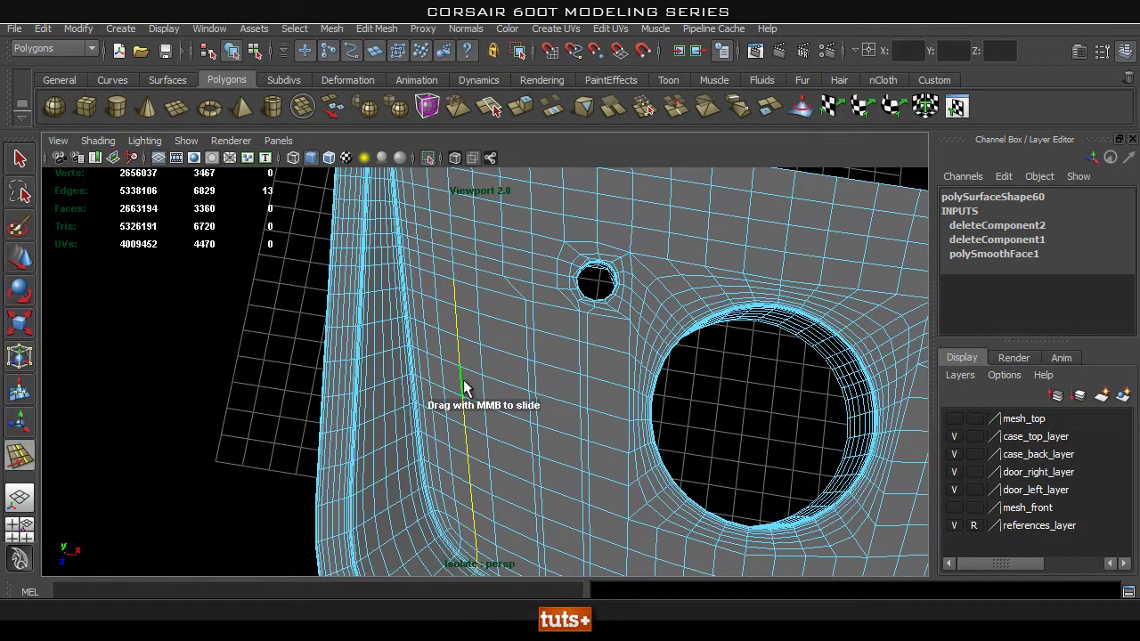
middle_drag(462, 389, 534, 423)
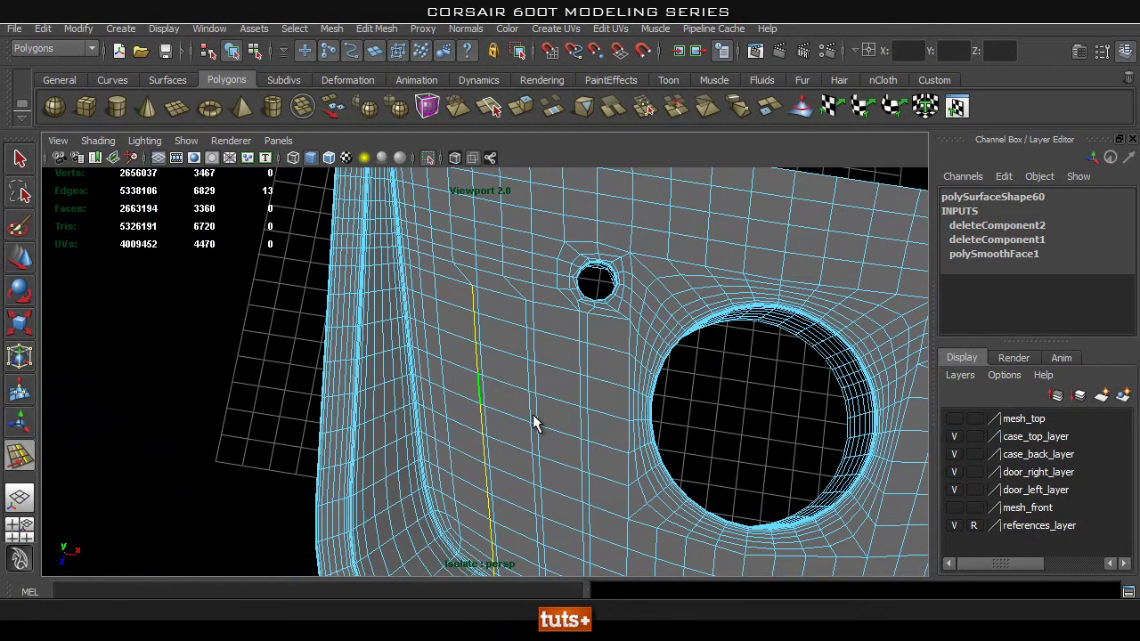
alt+drag(531, 424, 540, 378)
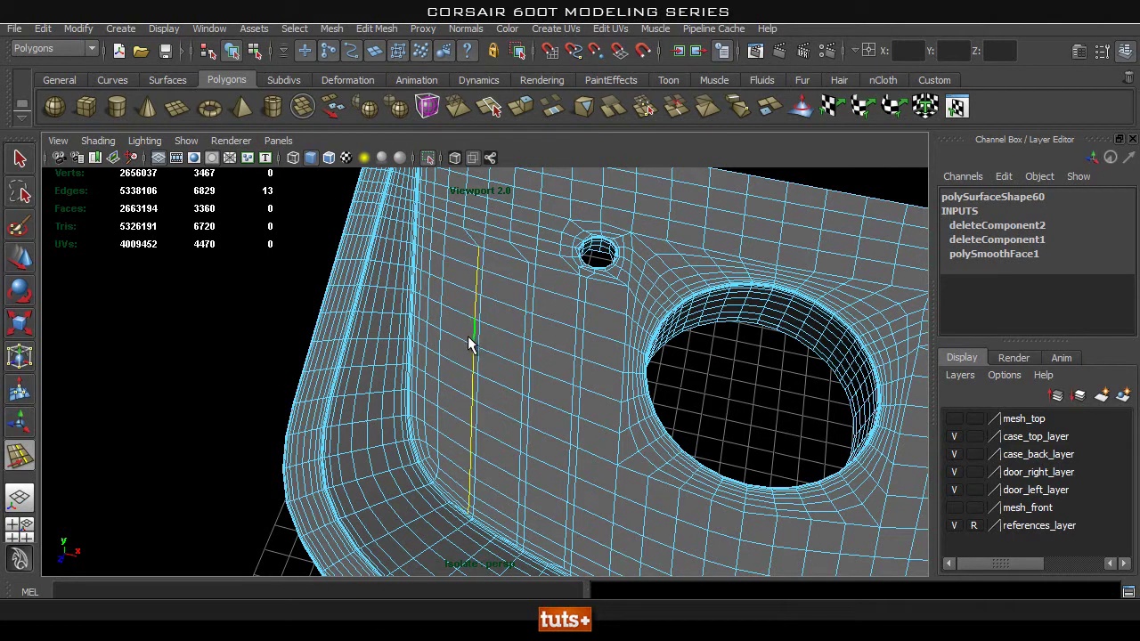
Select three rows of faces in the four wide columns below the small left hole and delete them, keeping the narrow strips
alt+drag(567, 355, 547, 369)
right_click(544, 357)
right_drag(542, 357, 544, 357)
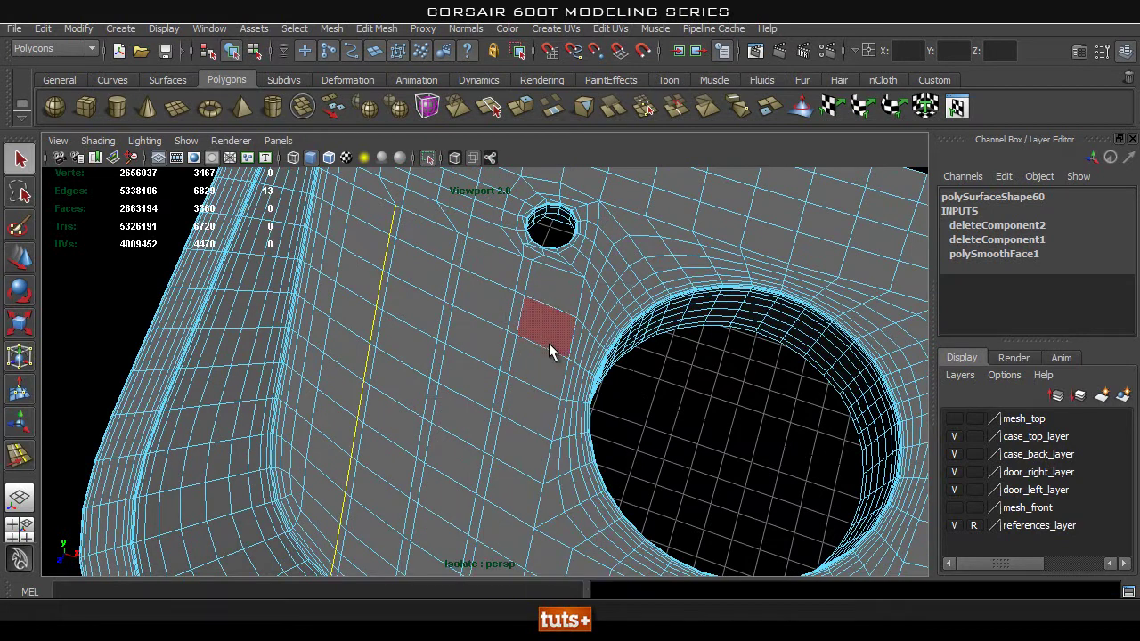
click(548, 342)
shift+click(536, 363)
shift+click(522, 397)
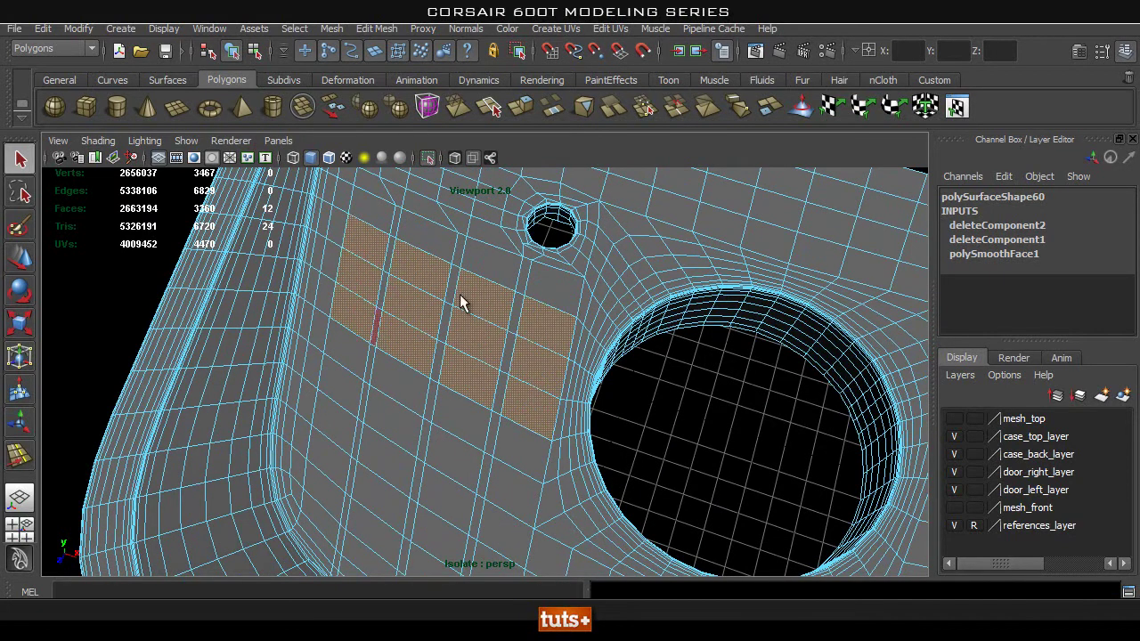
alt+drag(610, 354, 682, 358)
key(Delete)
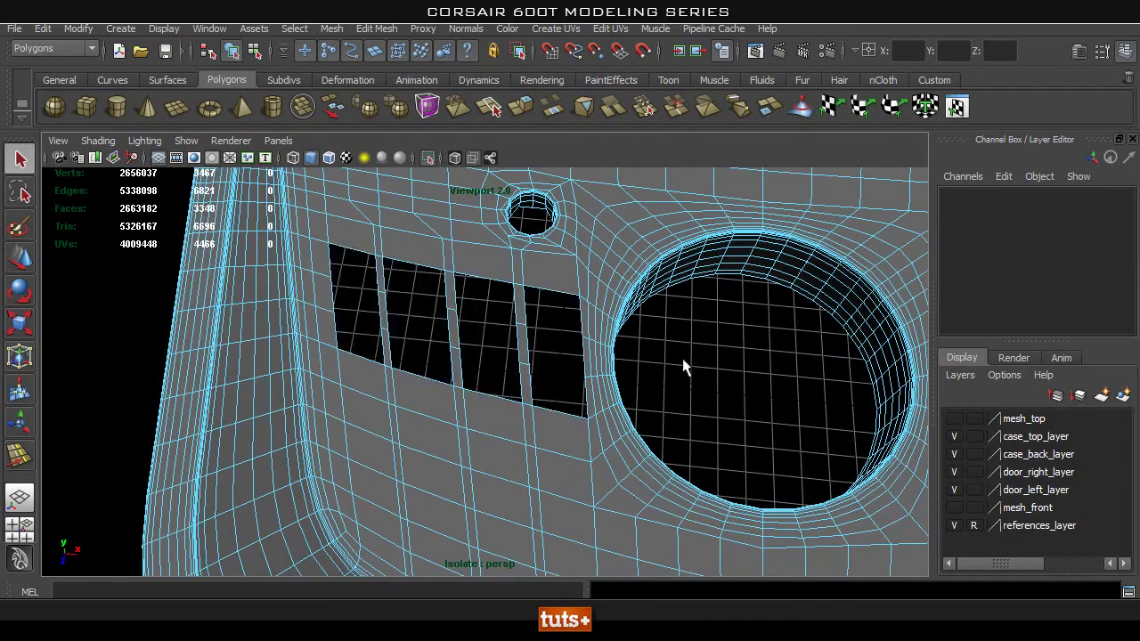
Show the four new openings close up in the top view
alt+drag(536, 361, 549, 341)
alt+drag(383, 334, 470, 397)
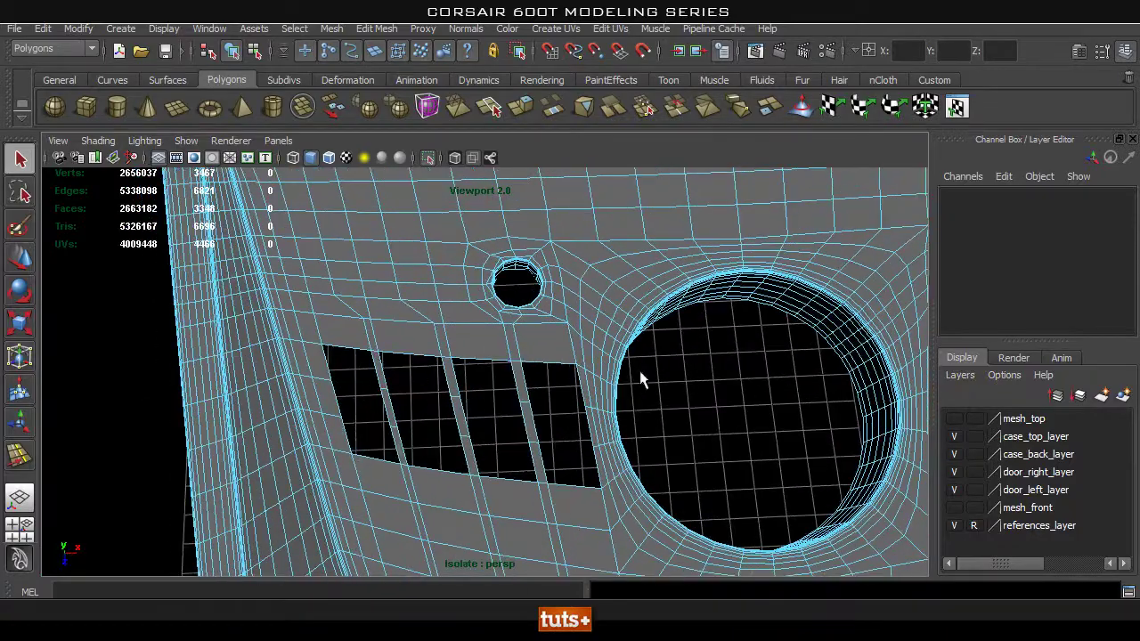
alt+drag(521, 450, 470, 399)
right_drag(445, 280, 386, 261)
alt+drag(484, 338, 346, 396)
key(space)
alt+right_drag(504, 433, 639, 378)
alt+middle_drag(518, 329, 504, 390)
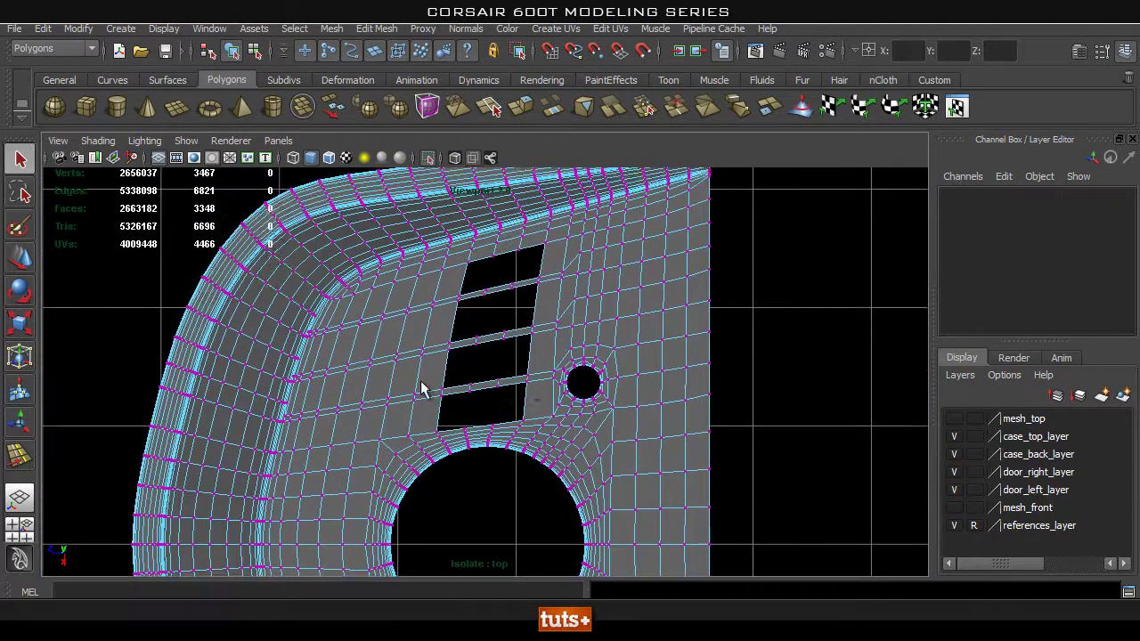
alt+right_drag(504, 390, 619, 385)
alt+middle_drag(476, 322, 482, 400)
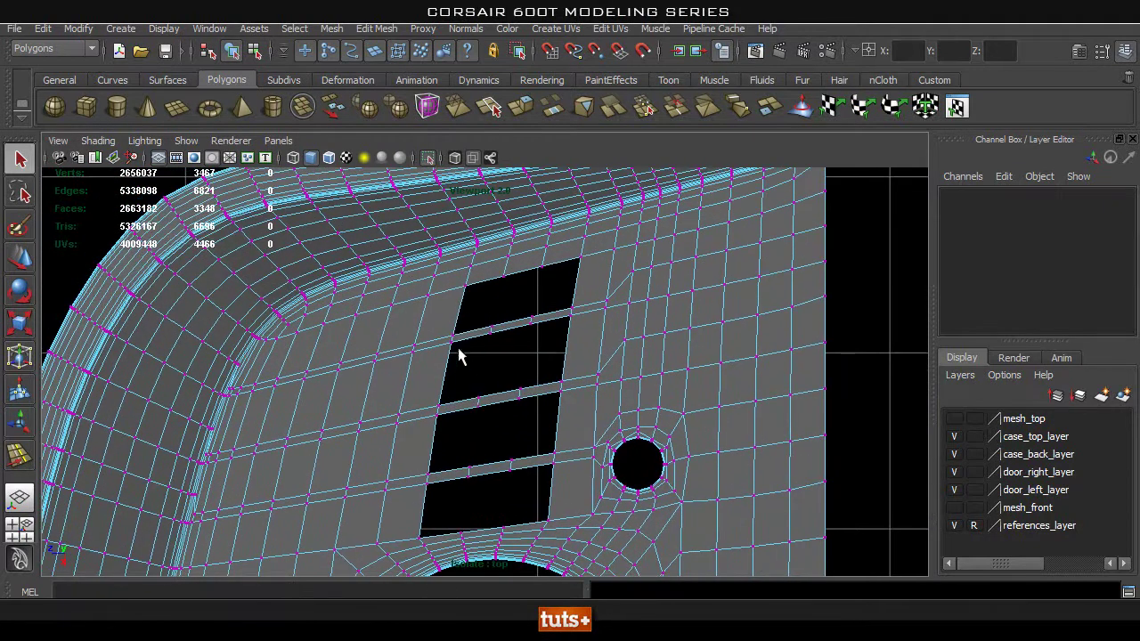
alt+middle_drag(547, 345, 529, 317)
Select the line of edges along the openings' side facing the small hole, extended up toward the sloped rim
right_drag(537, 458, 531, 268)
click(534, 463)
alt+middle_drag(537, 304, 540, 350)
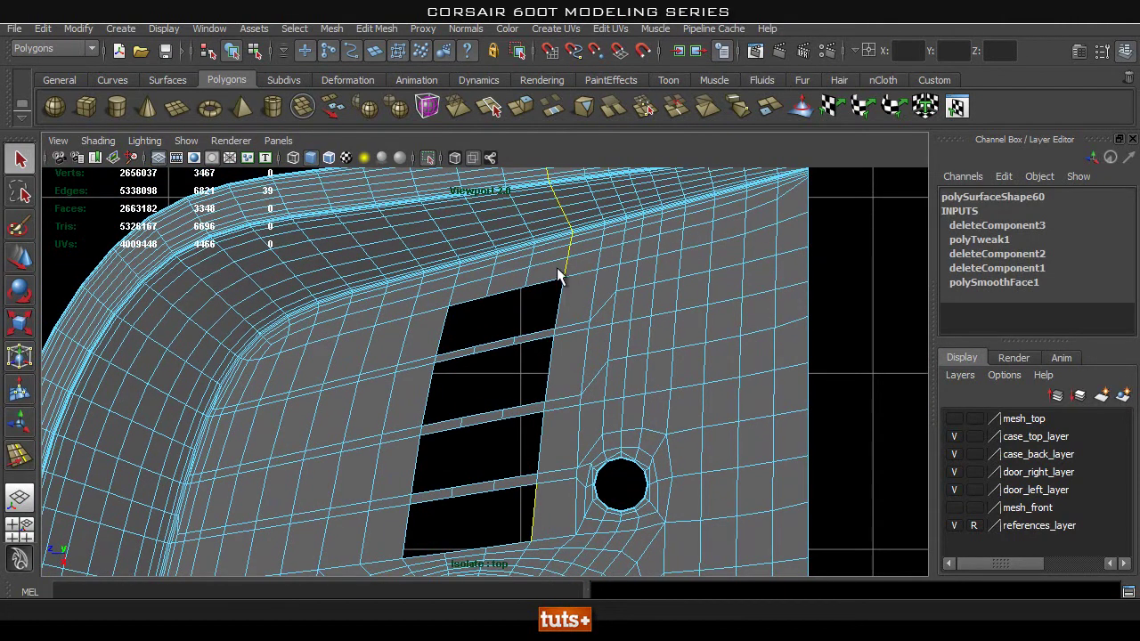
click(534, 521)
shift+click(535, 480)
shift+click(541, 430)
shift+click(547, 390)
shift+click(552, 339)
shift+click(556, 308)
alt+middle_drag(528, 392, 605, 285)
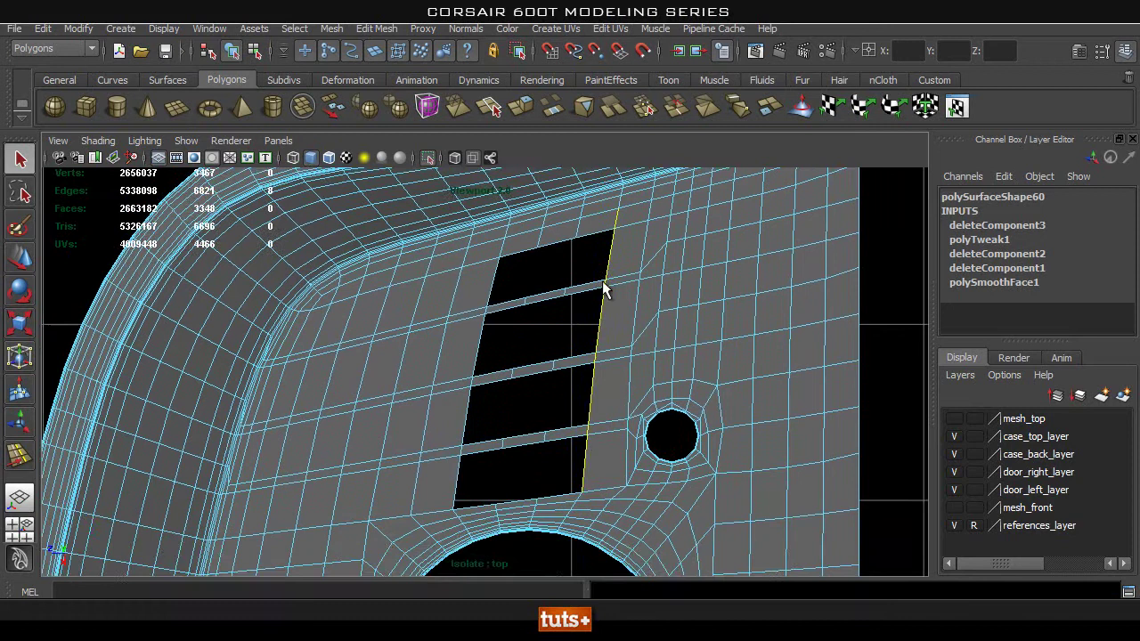
shift+click(618, 205)
Set the Scale Tool's axis to Normals average and scale the selected edges flat into one straight line
alt+middle_drag(565, 397, 557, 389)
alt+right_drag(557, 389, 555, 371)
alt+middle_drag(555, 371, 522, 393)
key(r)
alt+middle_drag(554, 275, 541, 309)
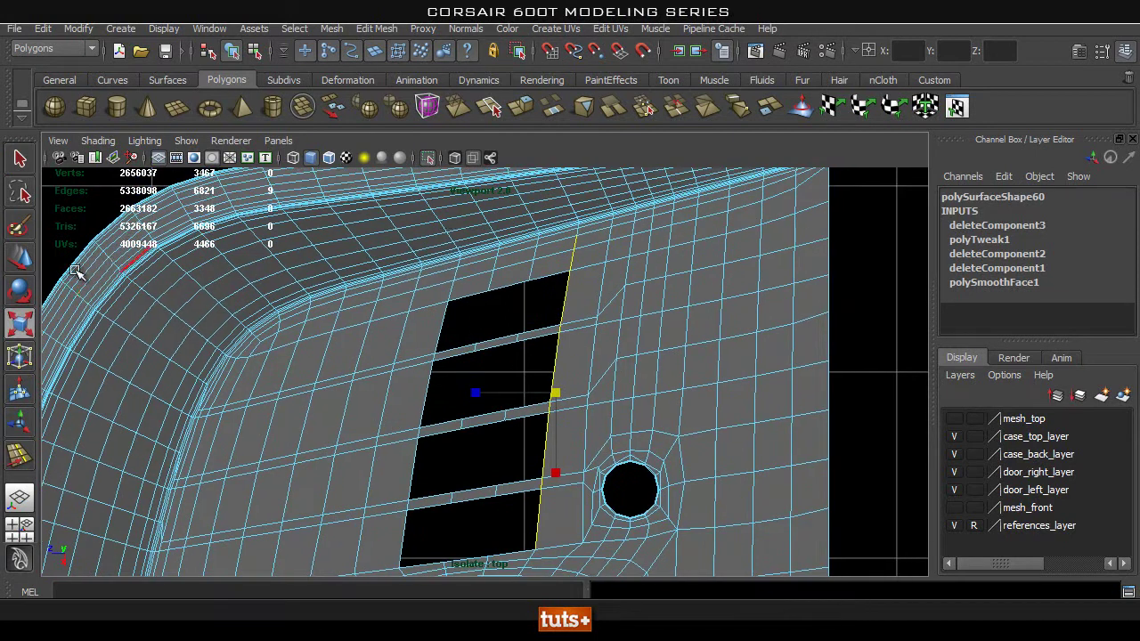
double_click(27, 325)
scroll(703, 354, up, 3)
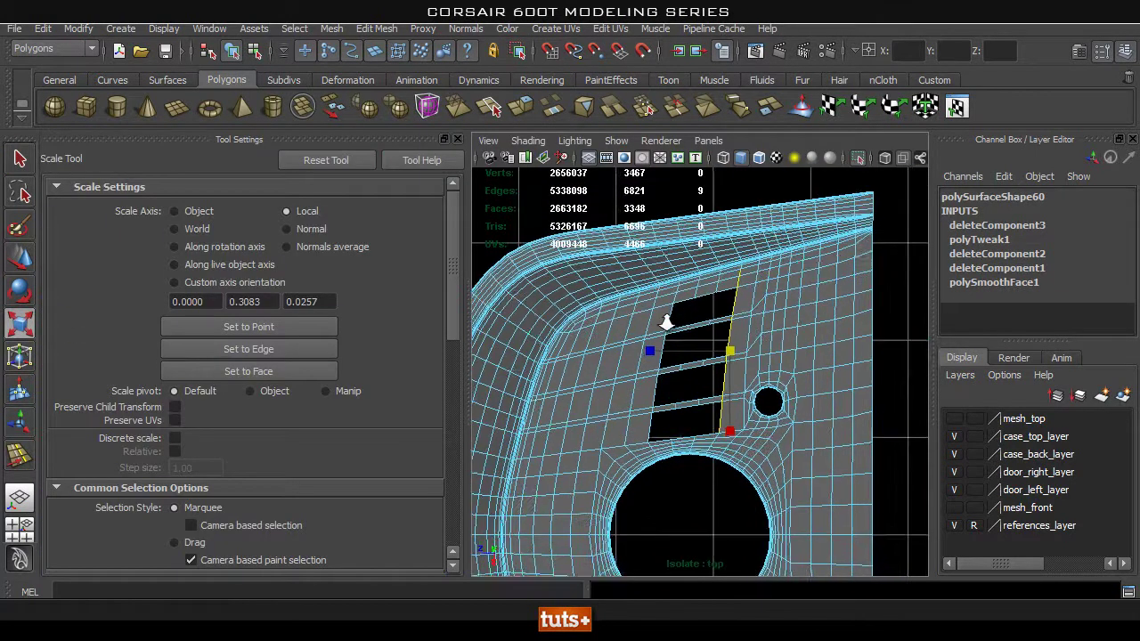
click(330, 247)
alt+middle_drag(684, 342, 682, 322)
alt+right_drag(660, 338, 728, 310)
alt+middle_drag(729, 310, 712, 336)
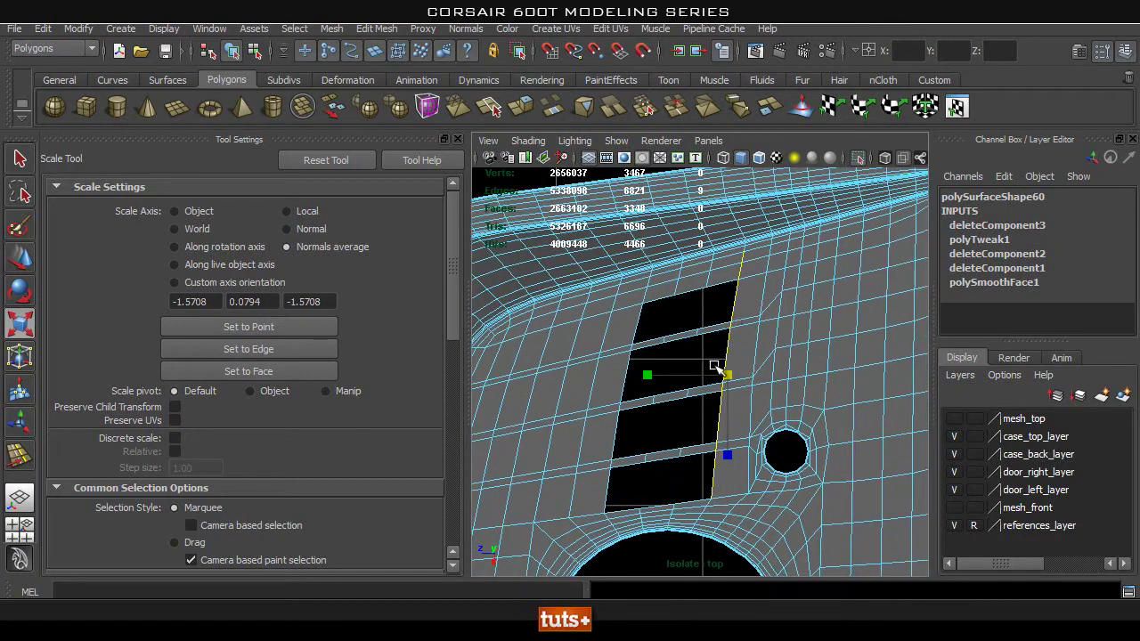
mouse_move(721, 366)
alt+mouse_down()
mouse_move(753, 356)
mouse_move(763, 339)
mouse_move(685, 379)
mouse_move(725, 374)
alt+mouse_up()
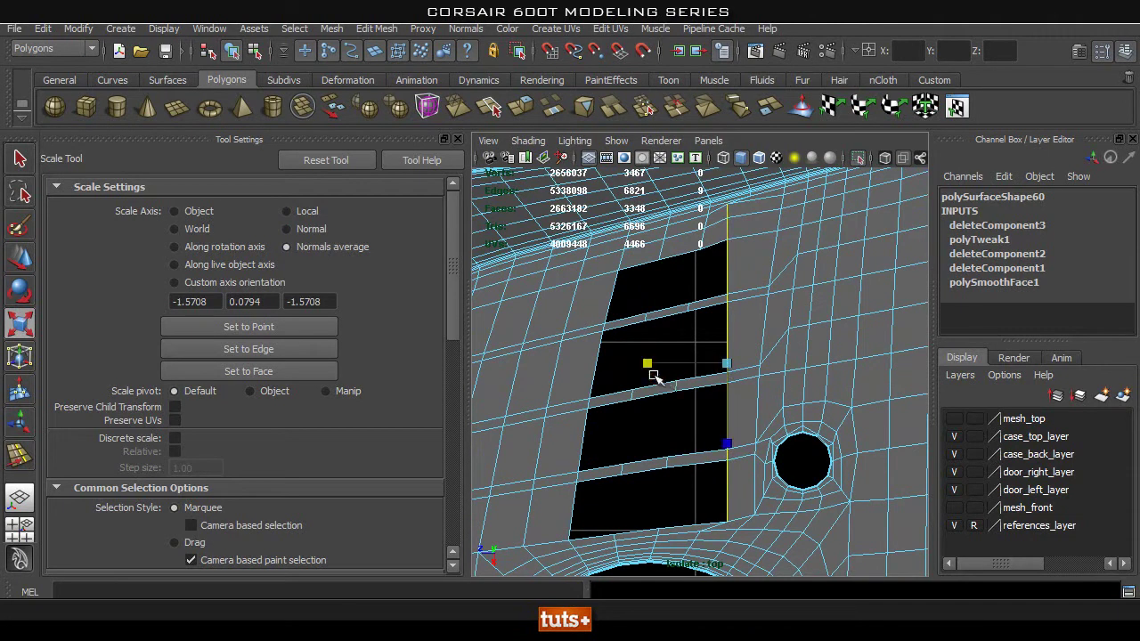
Select the straightened line's end vertex nearest the sloped rim and move it away from the openings with the Move Tool
alt+middle_drag(747, 409, 736, 491)
alt+right_drag(651, 351, 722, 304)
alt+middle_drag(723, 304, 730, 389)
alt+right_drag(720, 364, 911, 377)
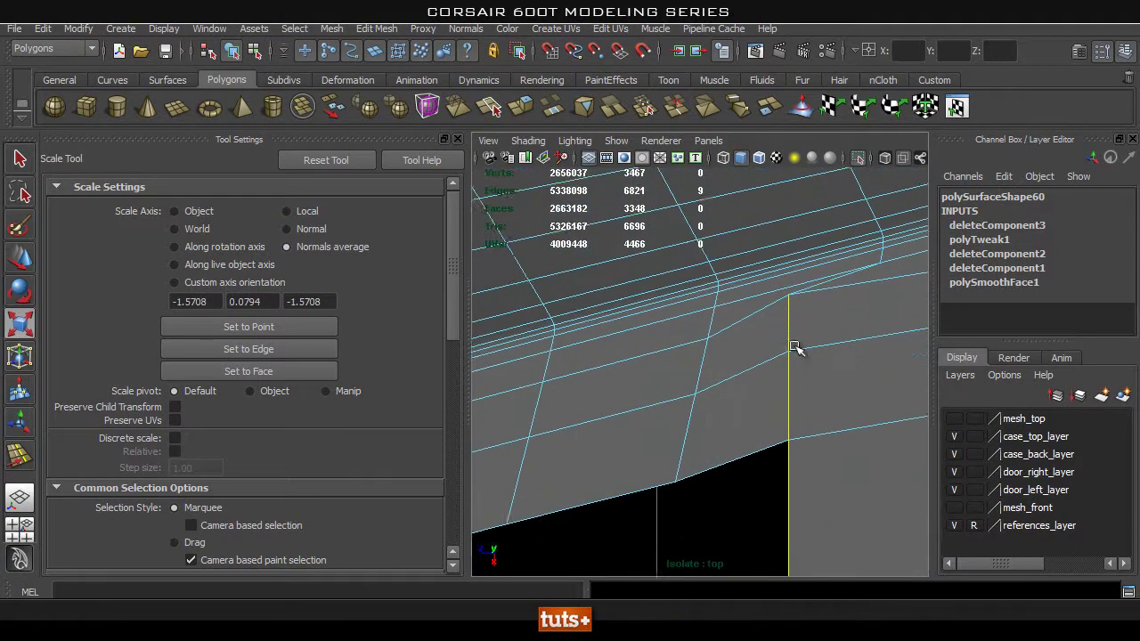
alt+middle_drag(791, 341, 772, 377)
right_drag(794, 314, 724, 314)
drag(757, 326, 785, 345)
alt+middle_drag(739, 357, 714, 350)
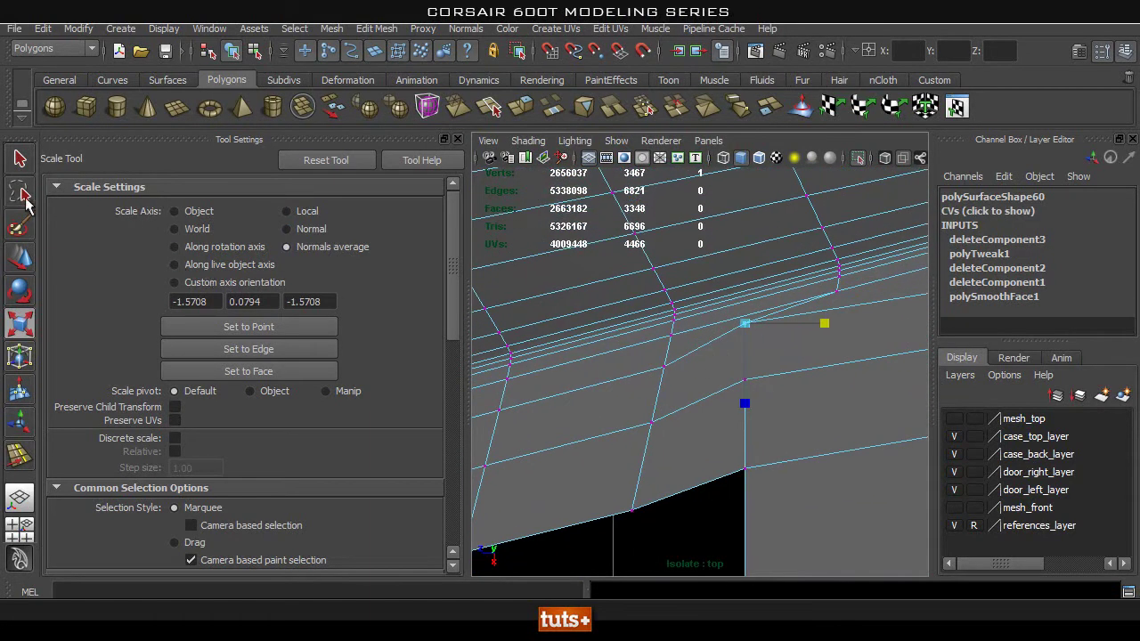
alt+middle_drag(618, 299, 610, 295)
key(w)
drag(737, 322, 762, 331)
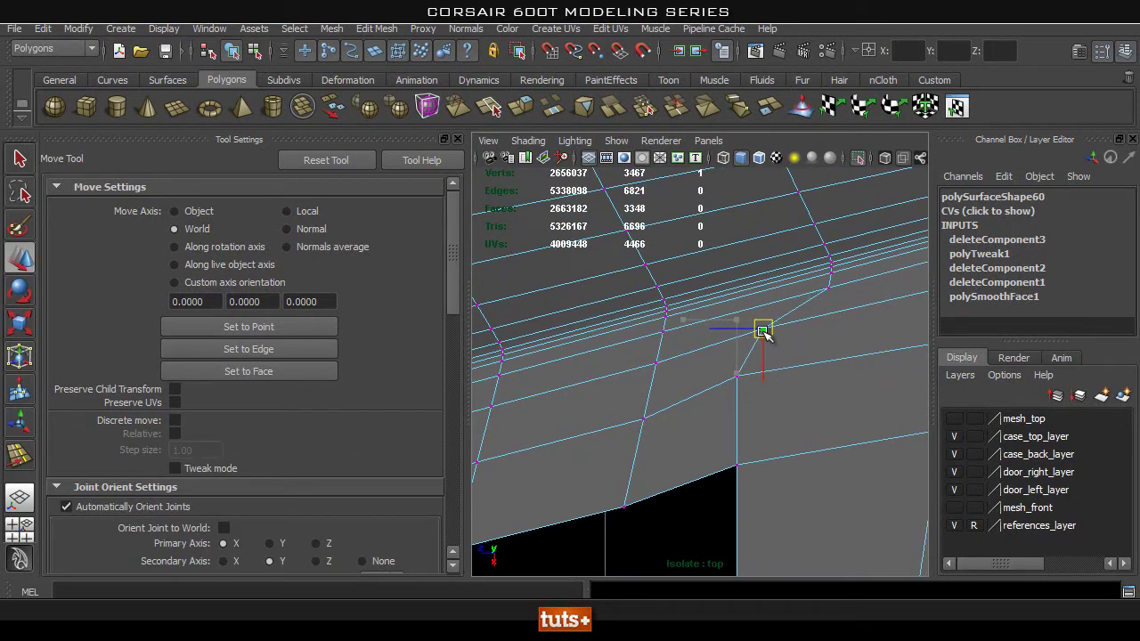
Select the line of edges along the openings' side away from the small hole, extended toward the sloped rim
alt+middle_drag(775, 467, 794, 382)
alt+right_drag(792, 384, 773, 400)
alt+middle_drag(707, 424, 716, 379)
alt+right_drag(716, 379, 654, 437)
alt+middle_drag(570, 496, 585, 429)
alt+right_drag(659, 438, 623, 432)
key(q)
right_drag(611, 313, 612, 283)
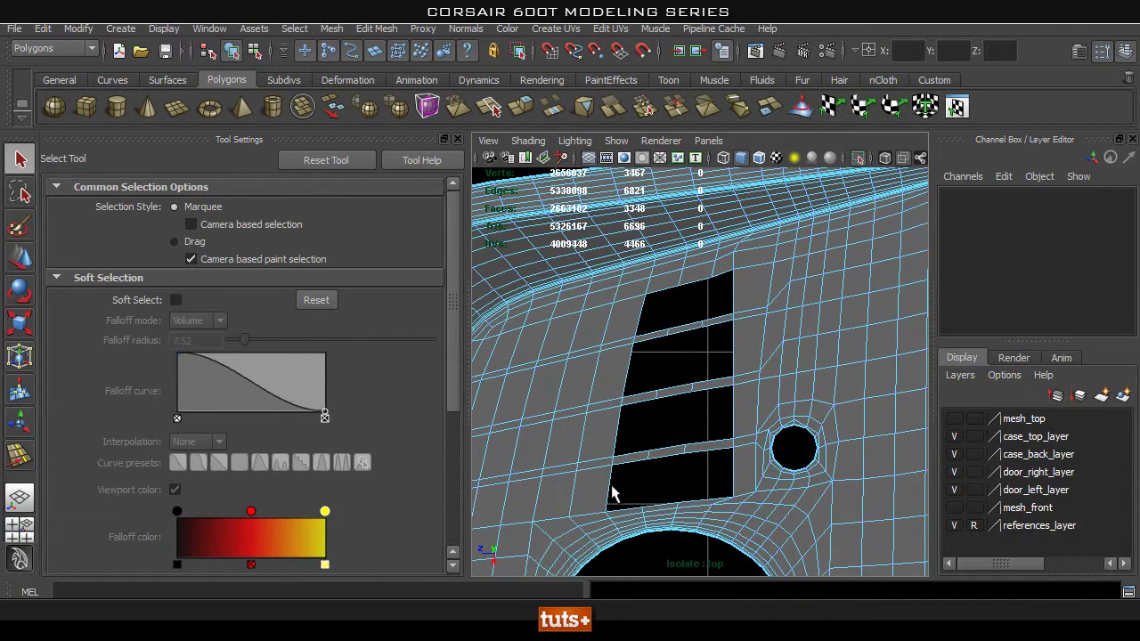
click(609, 469)
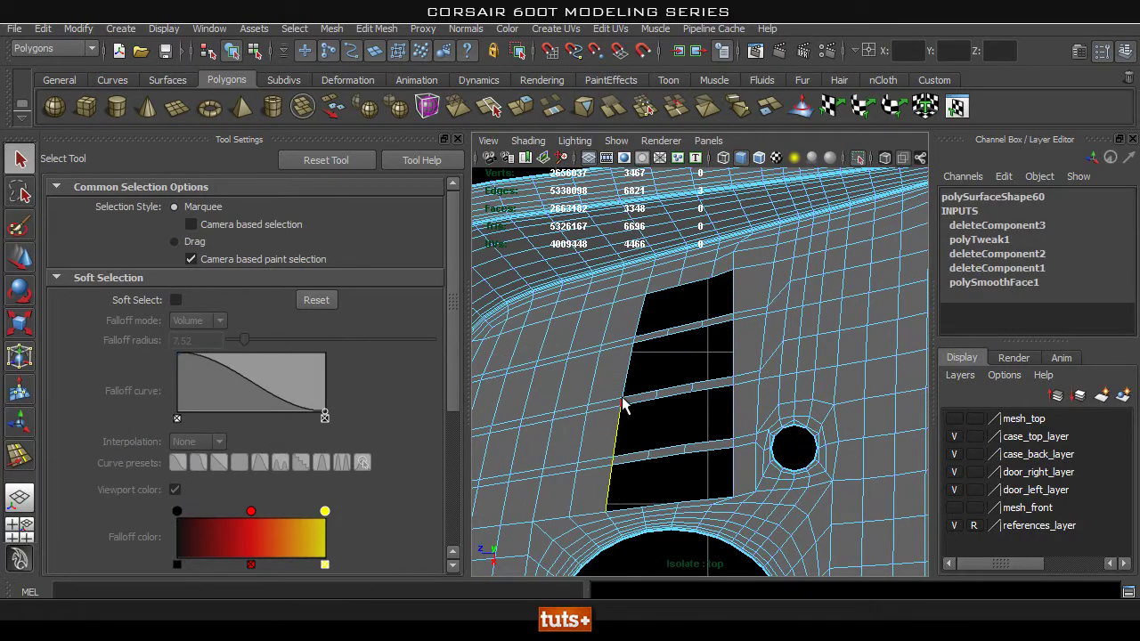
scroll(643, 328, up, 3)
shift+click(630, 318)
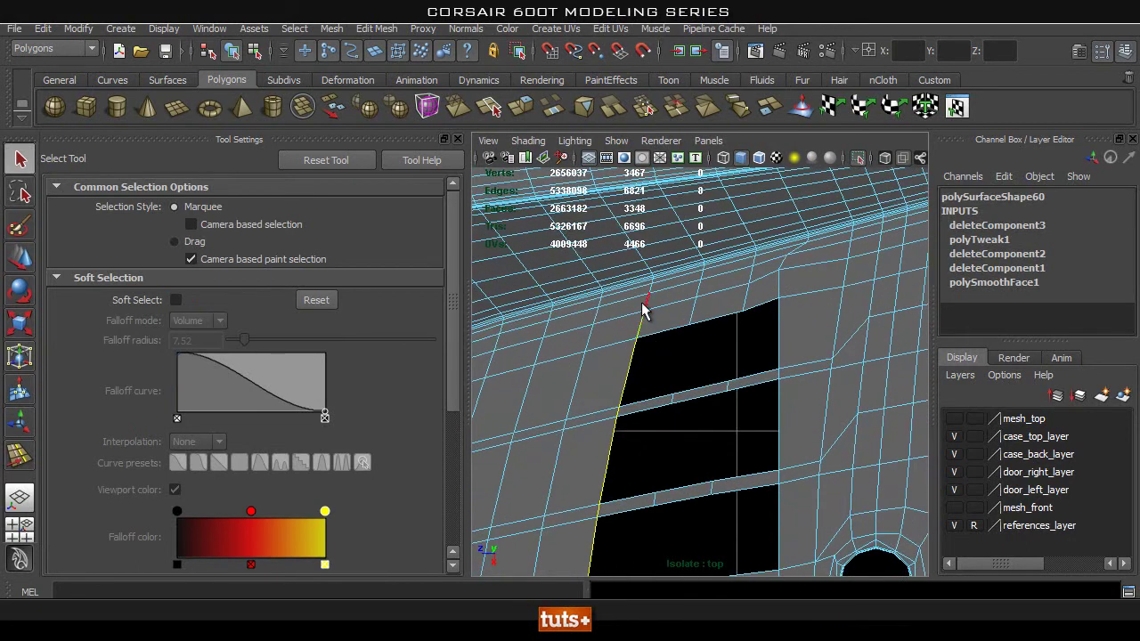
Scale the selected side edges flat into one straight line, using the Normals average axis
key(r)
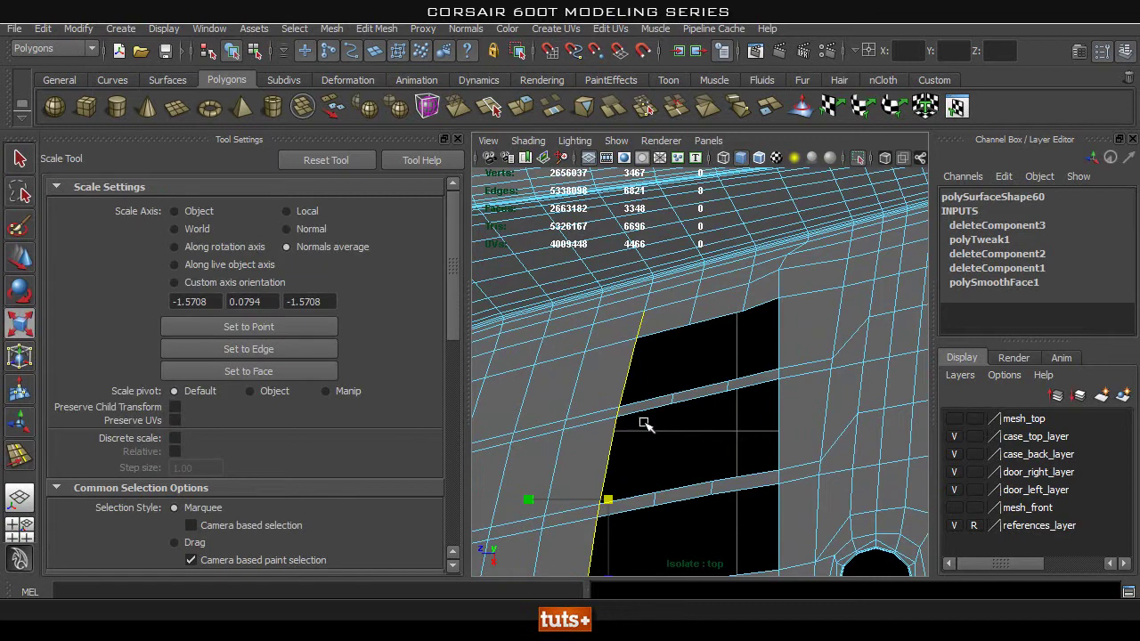
alt+middle_drag(697, 471, 710, 427)
drag(545, 458, 623, 460)
alt+middle_drag(652, 486, 662, 398)
drag(710, 369, 651, 375)
alt+middle_drag(680, 304, 668, 487)
alt+right_drag(668, 486, 710, 424)
alt+middle_drag(711, 424, 763, 432)
Adjust the straightened side's end vertices with the Move Tool, including the opening's corner vertex beside the large round hole
key(q)
right_drag(608, 316, 540, 301)
drag(614, 353, 661, 391)
key(w)
alt+middle_drag(717, 445, 713, 389)
alt+right_drag(740, 419, 648, 447)
alt+middle_drag(648, 447, 662, 318)
alt+right_drag(662, 318, 649, 412)
alt+middle_drag(649, 412, 669, 392)
alt+right_drag(669, 391, 640, 392)
alt+middle_drag(679, 389, 668, 404)
alt+right_drag(661, 405, 684, 417)
drag(655, 410, 655, 410)
alt+right_drag(654, 410, 624, 501)
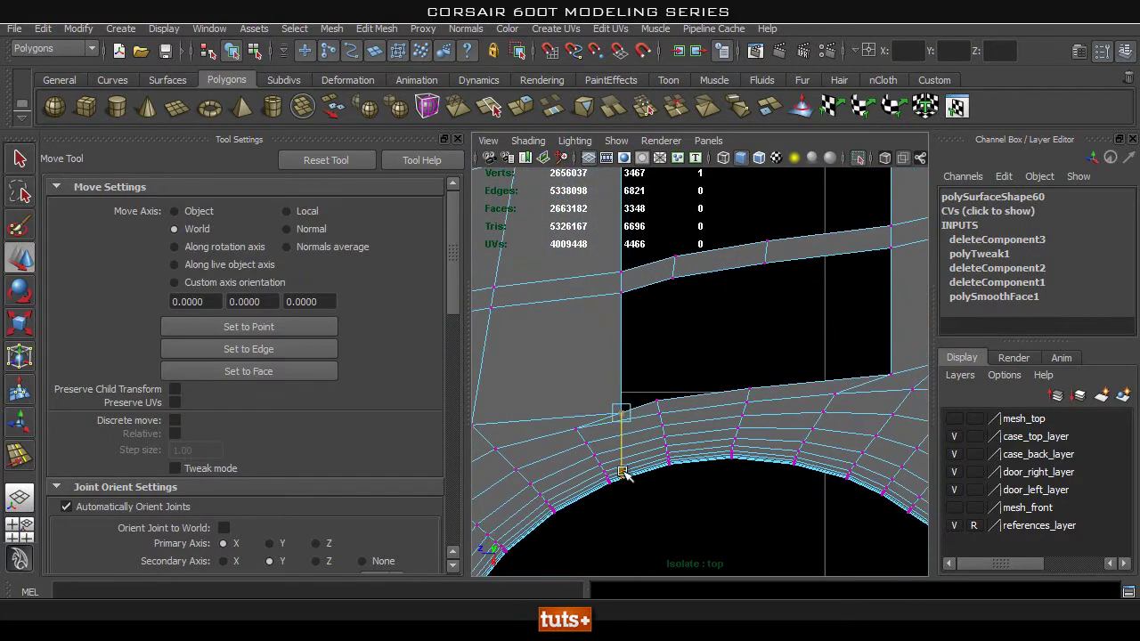
Select the four vertices along the opening edge that borders the large round hole
alt+middle_drag(746, 449, 666, 465)
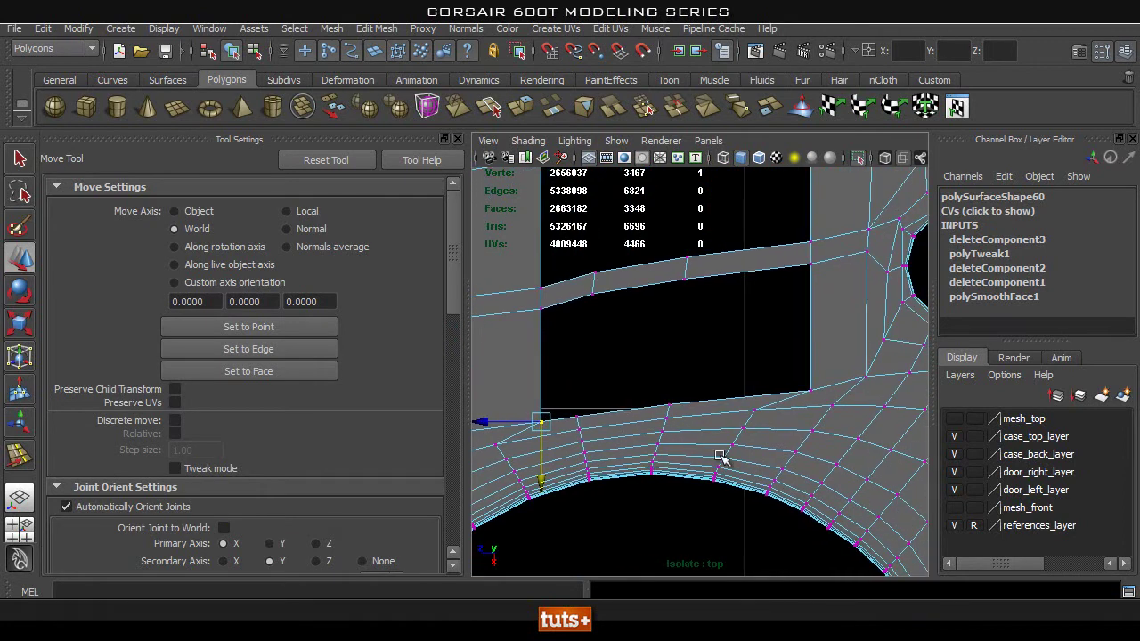
alt+right_drag(810, 374, 757, 370)
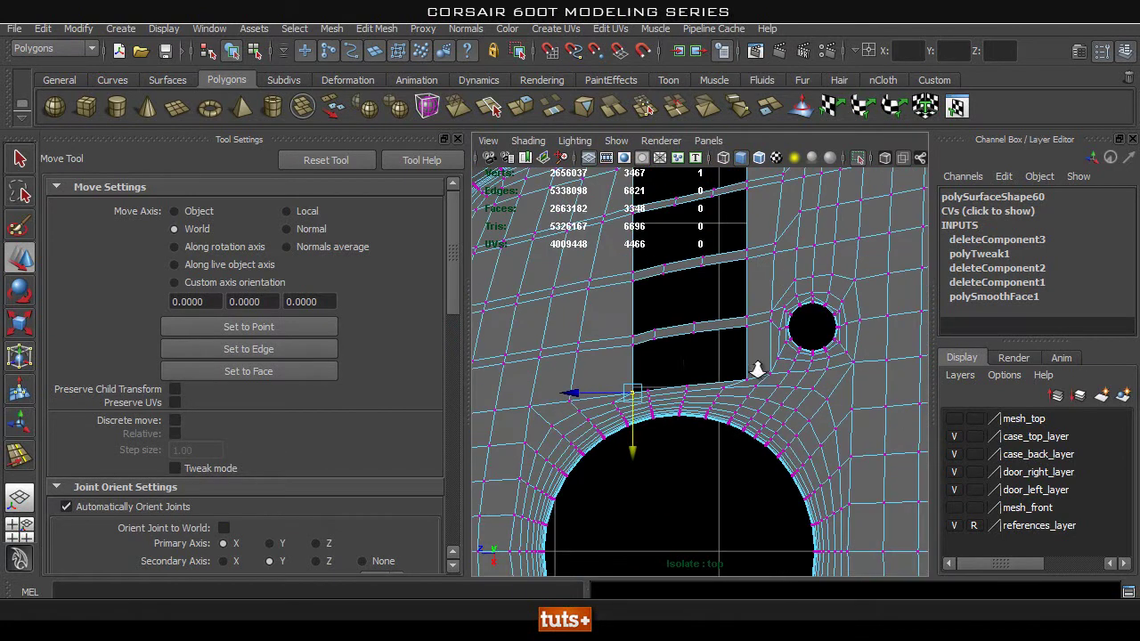
alt+middle_drag(655, 362, 656, 400)
alt+right_drag(656, 398, 777, 408)
alt+middle_drag(648, 374, 678, 366)
click(563, 384)
drag(563, 382, 508, 428)
shift+drag(610, 391, 549, 418)
shift+drag(627, 408, 629, 409)
shift+drag(843, 365, 764, 401)
alt+middle_drag(751, 363, 781, 377)
alt+right_drag(722, 365, 688, 355)
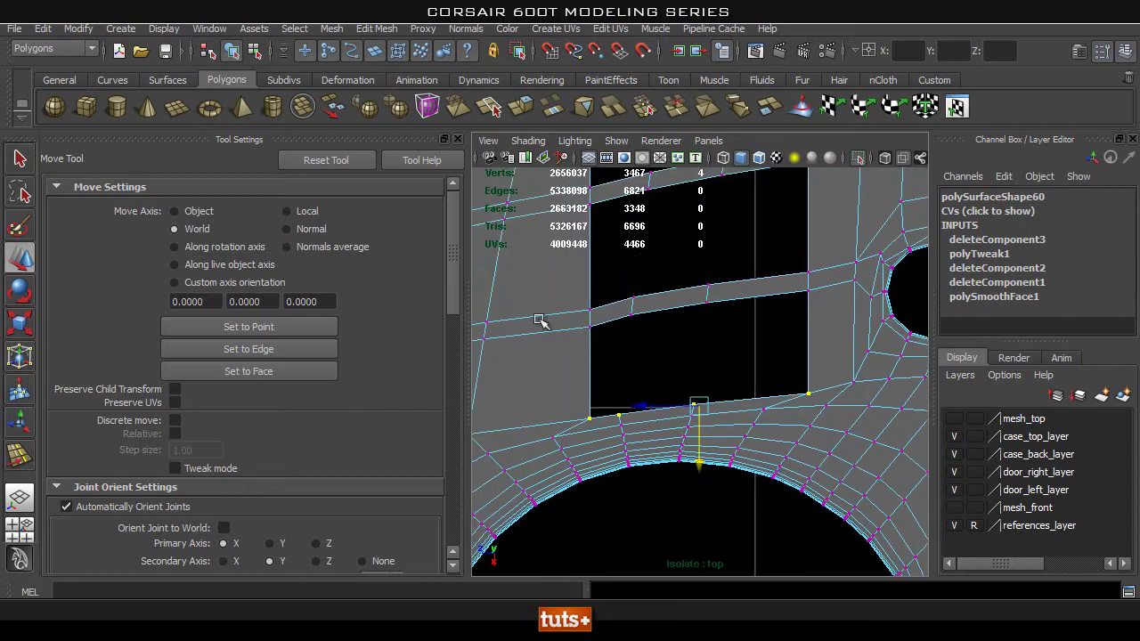
Set the Move axis to Normals average, then flatten the four vertices into a straight edge and shift it slightly away from the large hole
click(335, 250)
alt+middle_drag(672, 354, 665, 355)
alt+right_drag(665, 355, 698, 387)
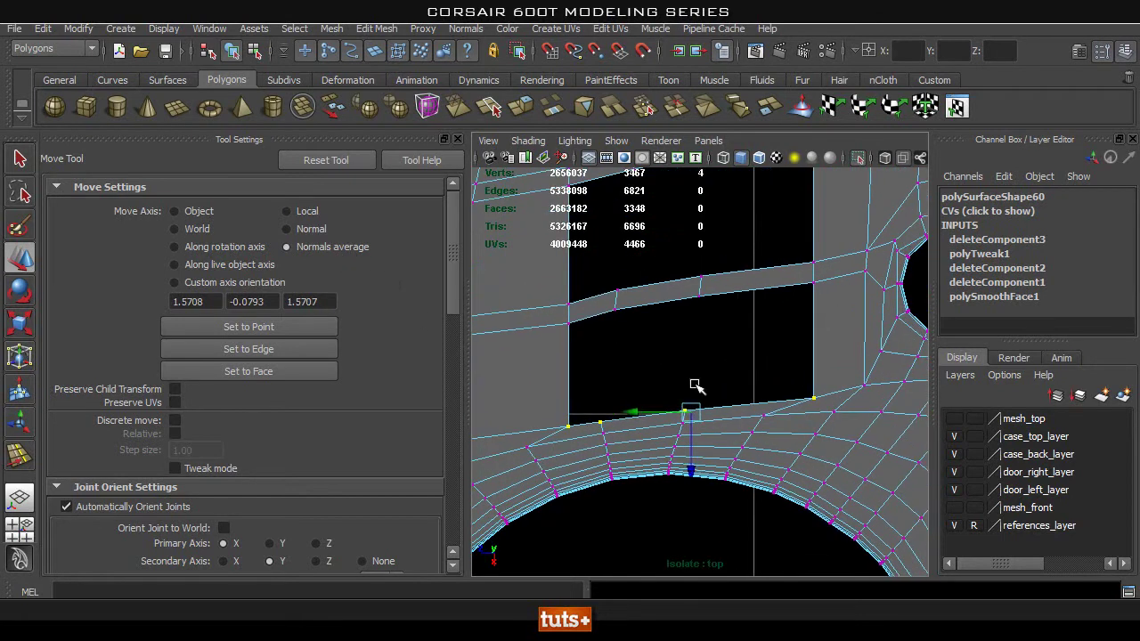
key(r)
drag(693, 492, 686, 501)
key(w)
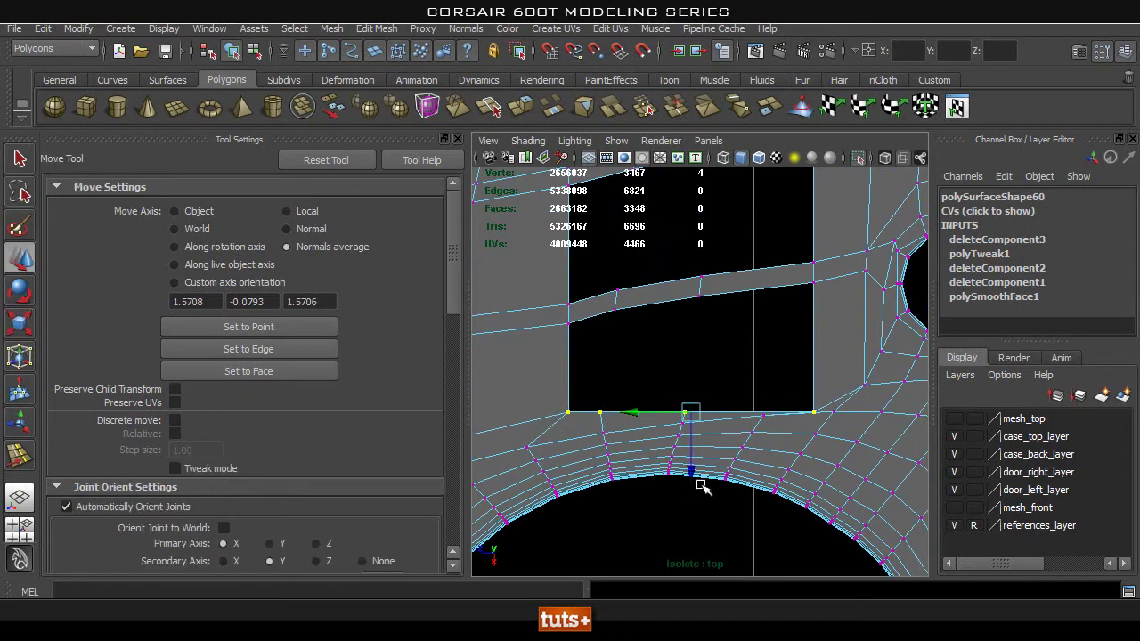
drag(693, 471, 679, 379)
Examine the straightened openings and the surrounding surface from several angles in the perspective view, with the panel deselected
key(space)
alt+drag(712, 418, 779, 379)
key(q)
right_drag(780, 313, 859, 265)
click(859, 274)
alt+drag(859, 275, 717, 371)
alt+right_drag(717, 371, 819, 404)
alt+drag(819, 404, 857, 324)
alt+drag(862, 406, 758, 286)
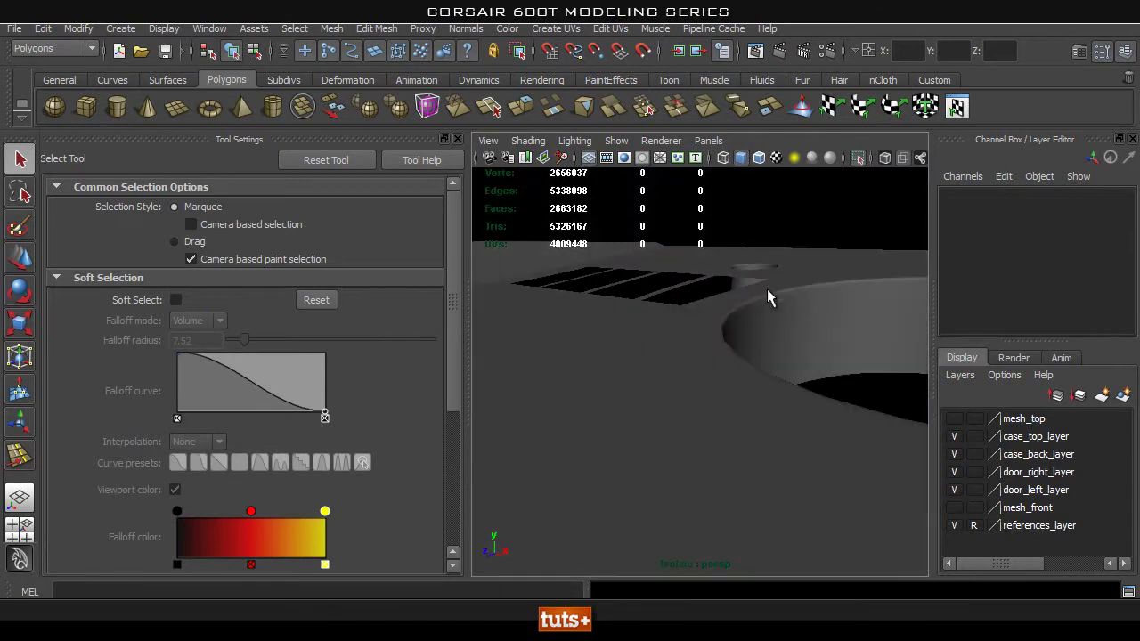
alt+drag(688, 306, 599, 477)
alt+drag(782, 361, 711, 338)
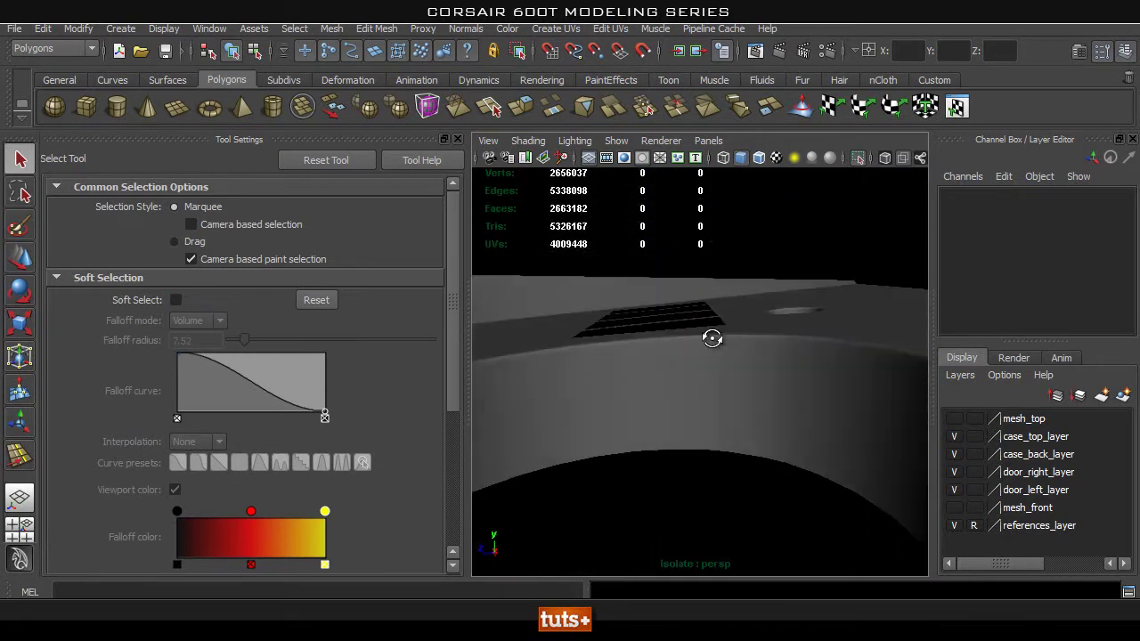
alt+drag(540, 337, 722, 398)
In the top view, select the four vertices on the large-hole side of the dividing strip nearest the large round hole
key(space)
alt+middle_drag(760, 280, 724, 291)
click(724, 292)
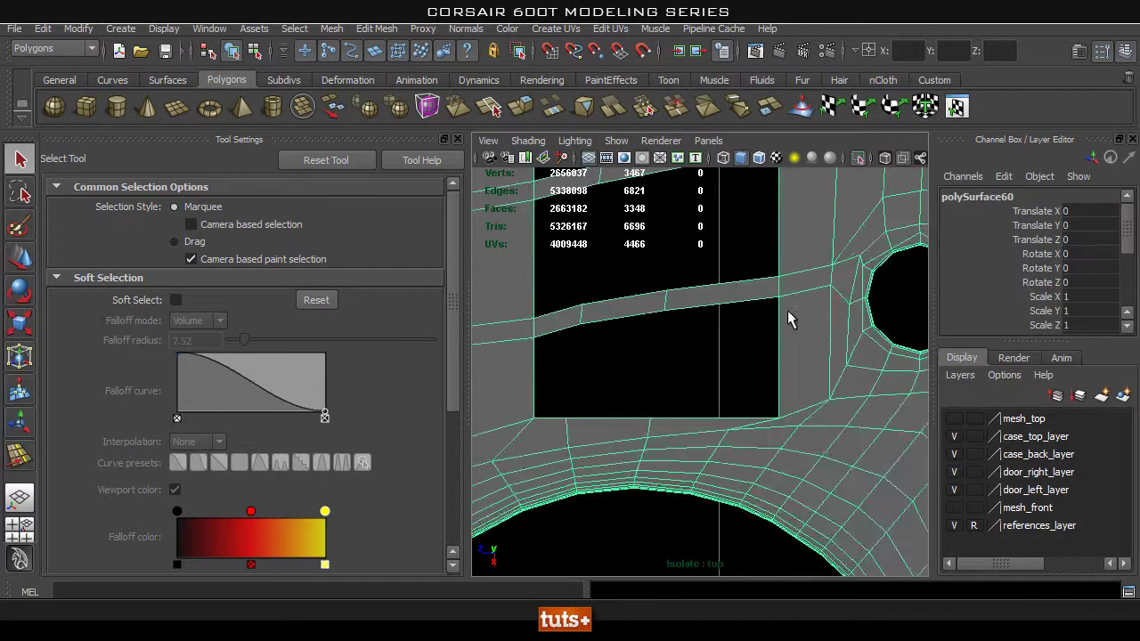
scroll(762, 313, down, 5)
scroll(715, 303, up, 2)
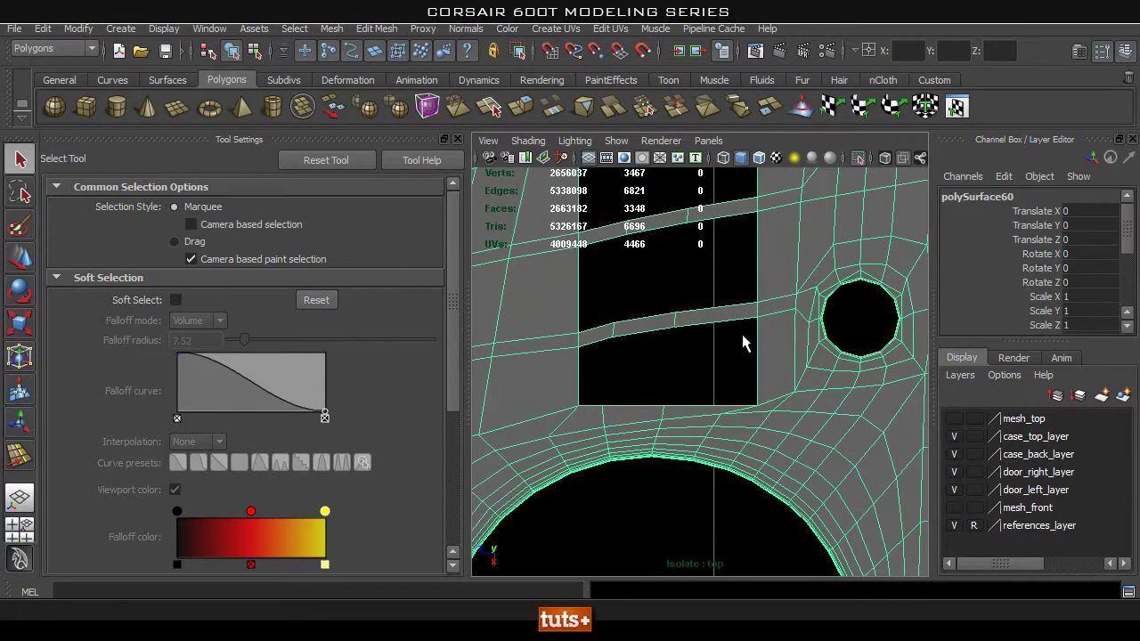
right_drag(663, 317, 547, 290)
click(579, 347)
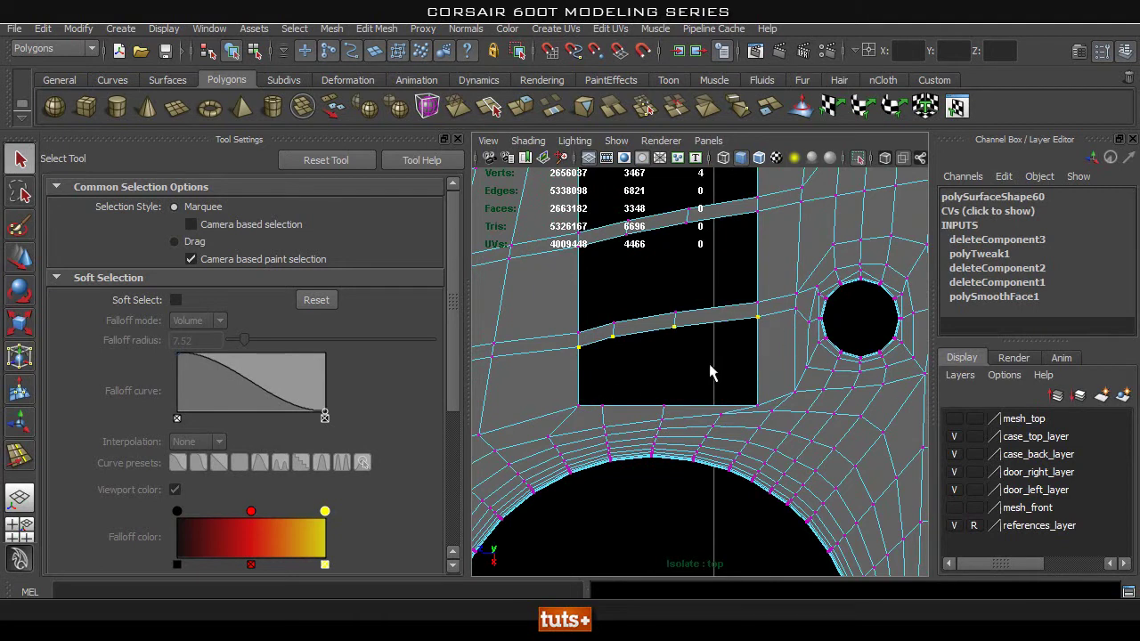
alt+middle_drag(710, 372, 717, 386)
Scale the strip's selected vertices flat along the Normals average axis and move them toward the large round hole
key(r)
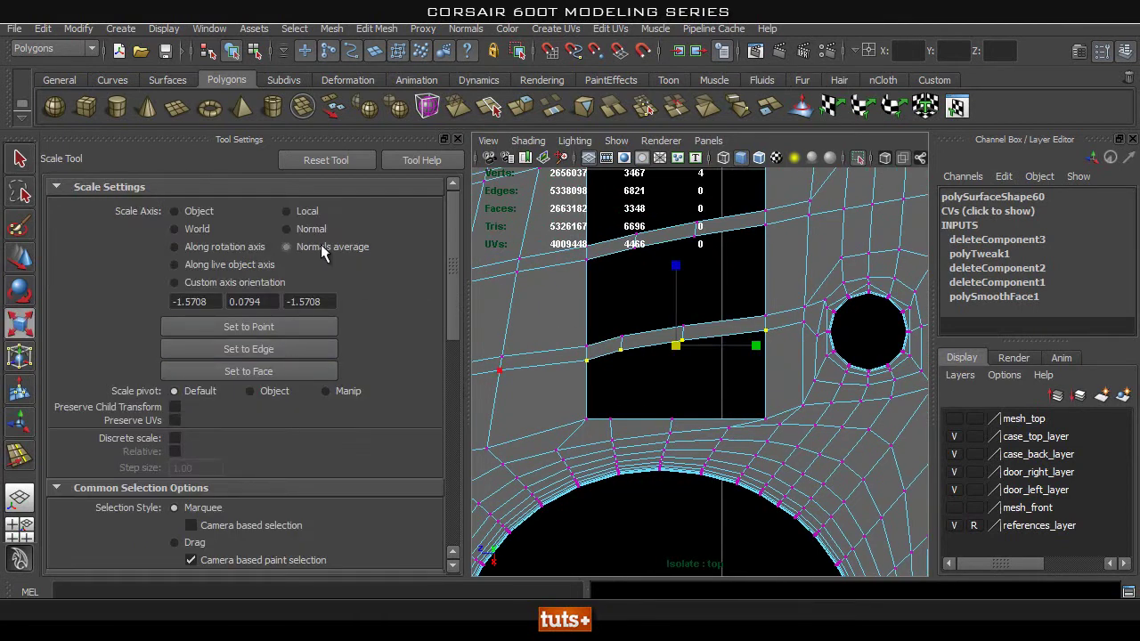
scroll(589, 348, up, 1)
scroll(648, 311, up, 1)
drag(674, 264, 671, 343)
drag(672, 262, 673, 305)
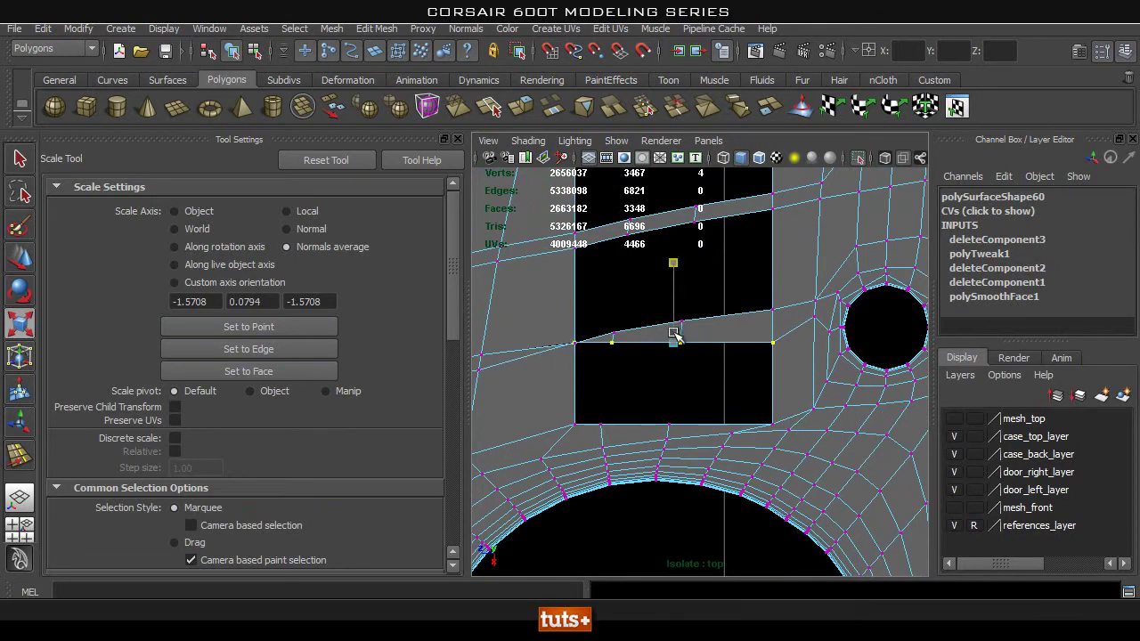
key(w)
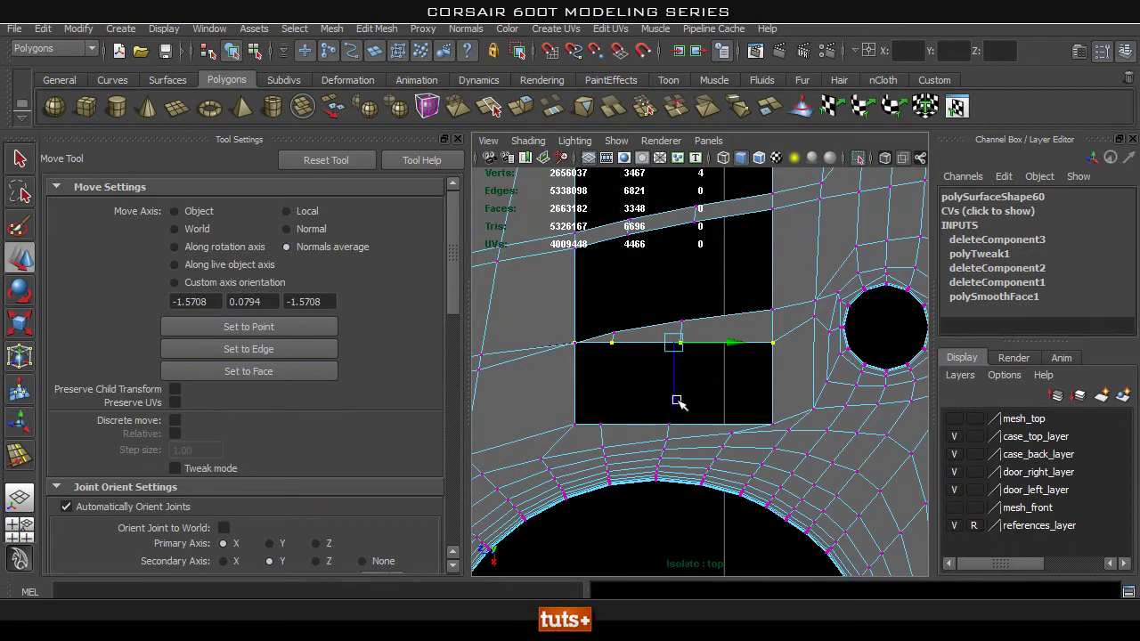
drag(673, 406, 673, 420)
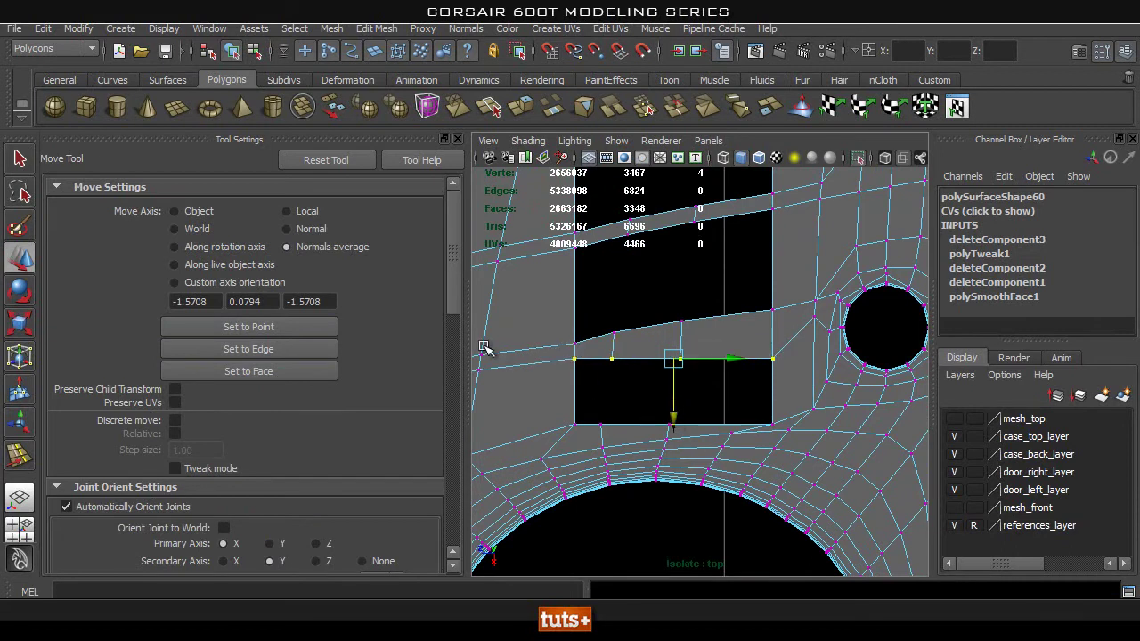
Flatten the same strip's four rim-side vertices and move them toward the large hole to make an evenly narrow strip
scroll(553, 308, up, 2)
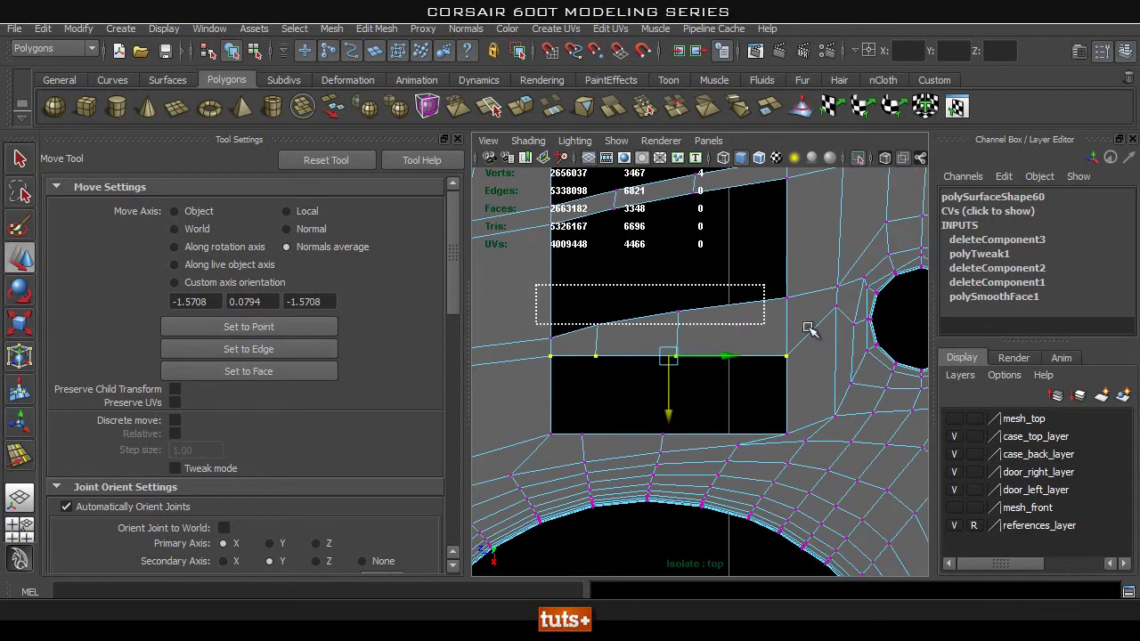
drag(809, 329, 803, 343)
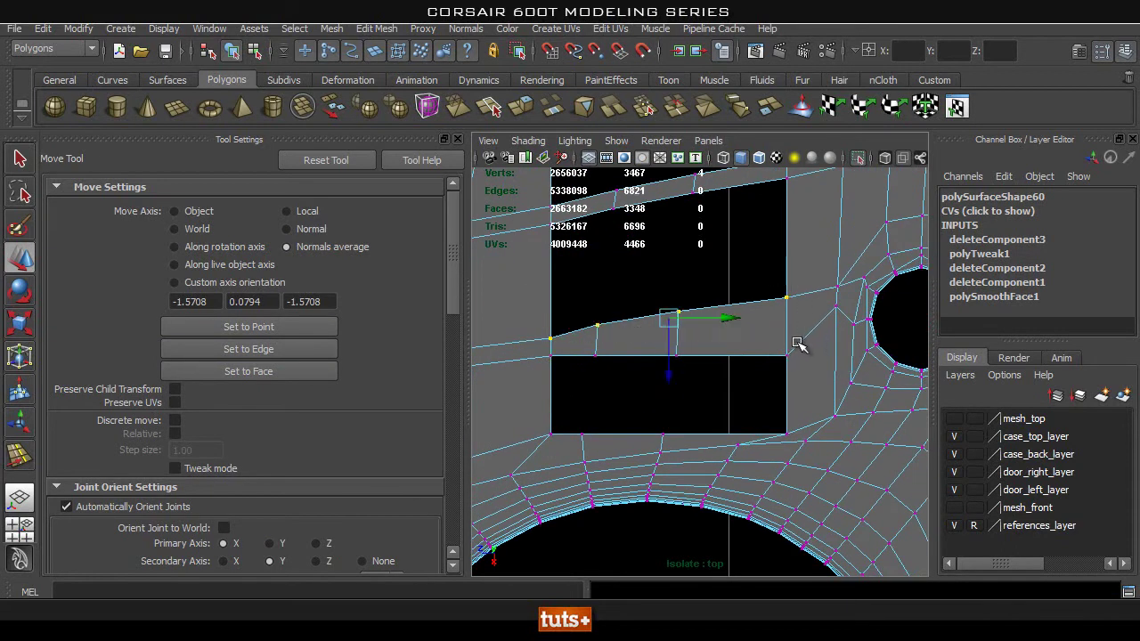
key(r)
drag(668, 237, 666, 313)
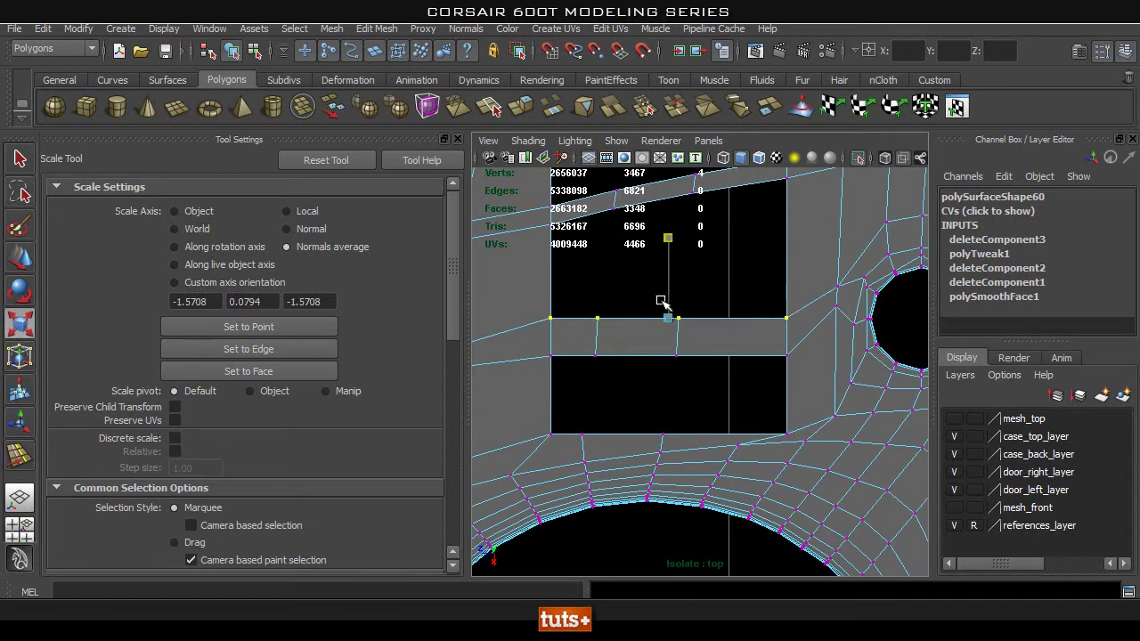
key(w)
drag(670, 370, 667, 397)
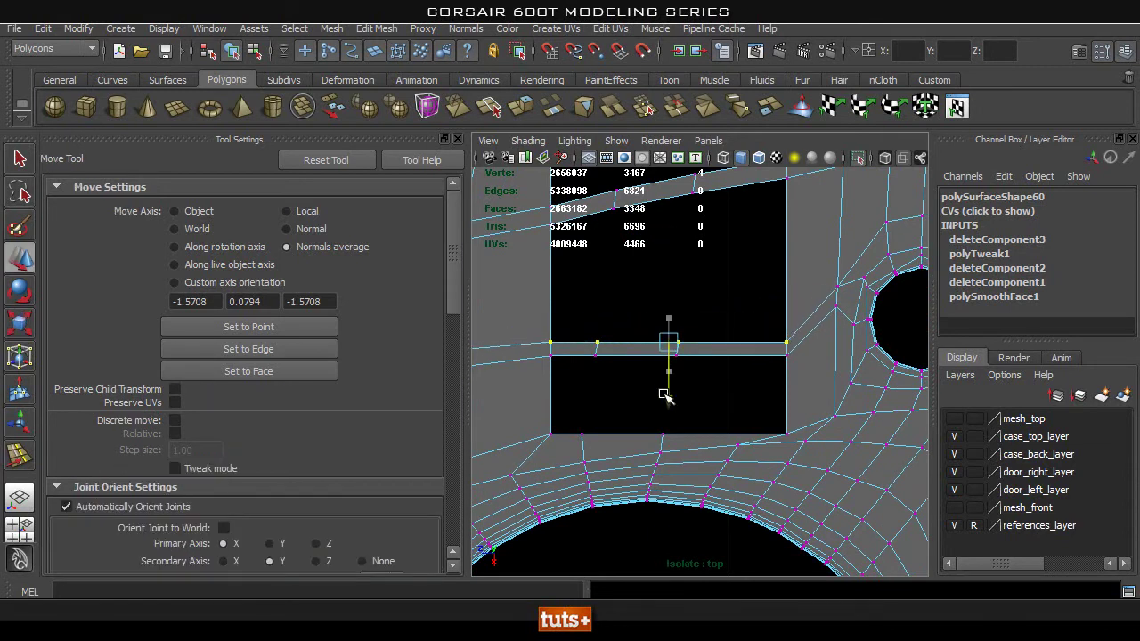
Select all eight vertices of the straightened strip and move it slightly toward the sloped rim
alt+middle_drag(677, 307, 718, 390)
drag(547, 365, 837, 458)
drag(773, 418, 836, 401)
drag(693, 443, 693, 445)
drag(504, 349, 866, 458)
drag(533, 369, 817, 432)
drag(695, 465, 694, 431)
alt+right_drag(793, 420, 746, 420)
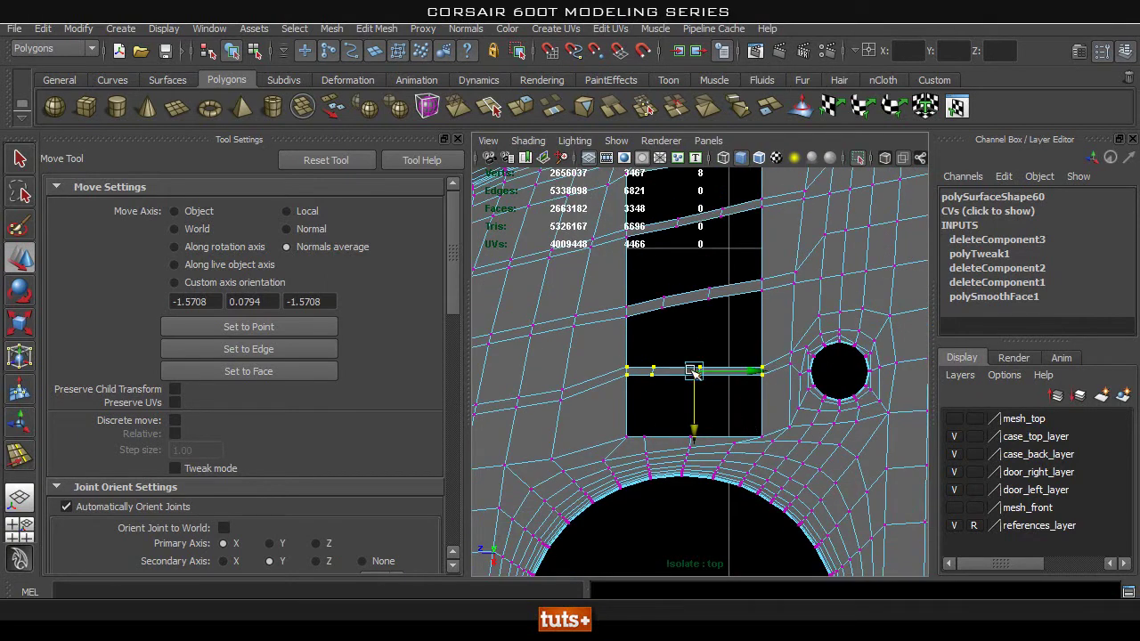
Select the four vertices on the large-hole side of the middle dividing strip
alt+middle_drag(551, 359, 550, 399)
alt+right_drag(549, 400, 704, 365)
alt+middle_drag(705, 365, 697, 400)
drag(549, 374, 589, 393)
shift+click(627, 361)
shift+click(710, 348)
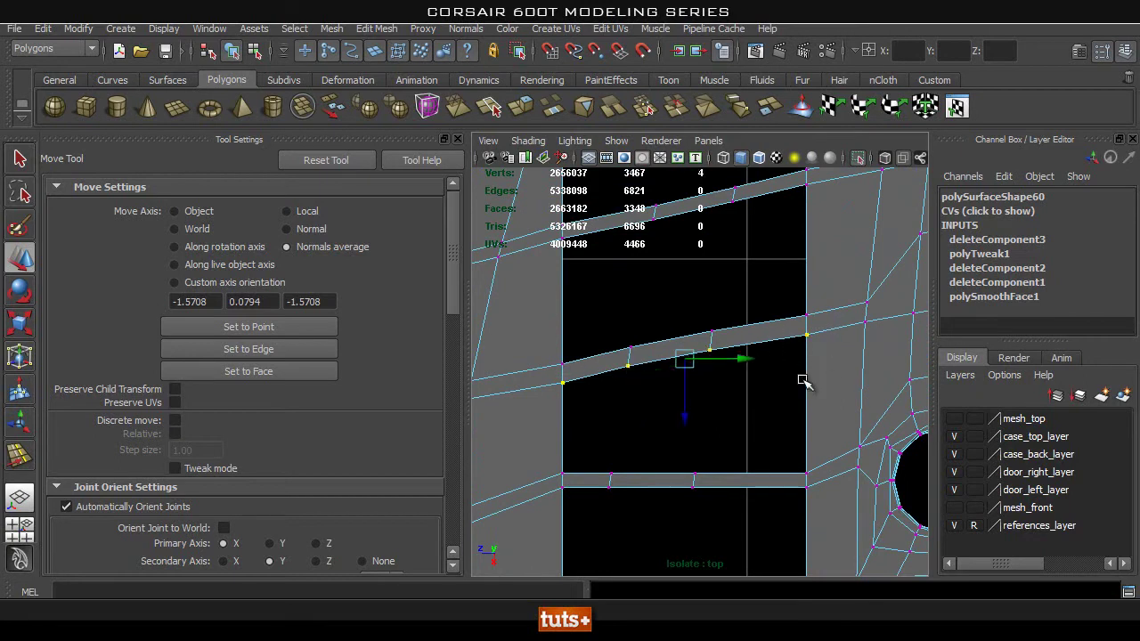
shift+click(806, 335)
Scale the middle strip's selected vertices flat into a straight edge and move it toward the large round hole
key(r)
drag(684, 281, 681, 377)
drag(684, 270, 682, 326)
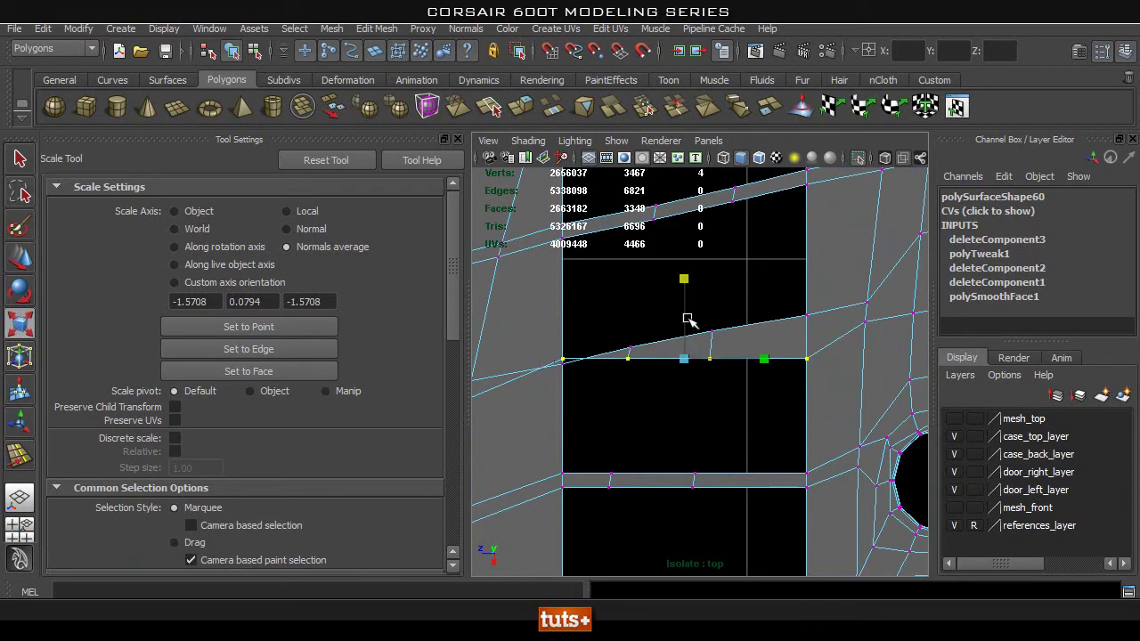
key(w)
drag(690, 414, 683, 445)
Flatten the middle strip's rim-side vertices and move them in to narrow it, then shift the whole strip slightly toward the rim
drag(561, 277, 810, 375)
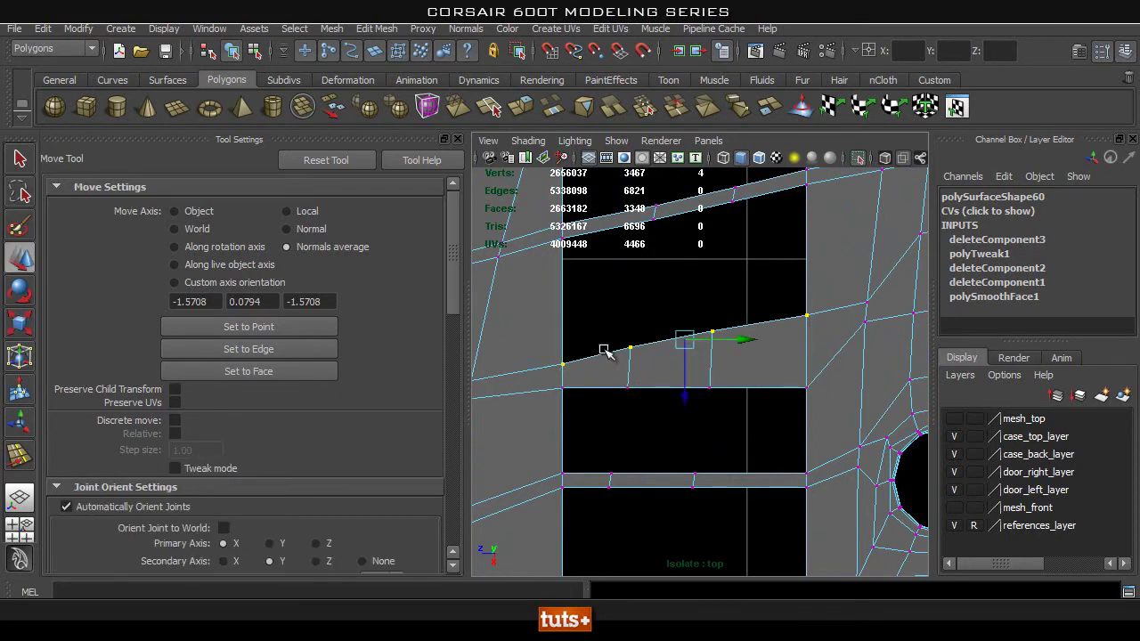
key(r)
drag(683, 259, 685, 340)
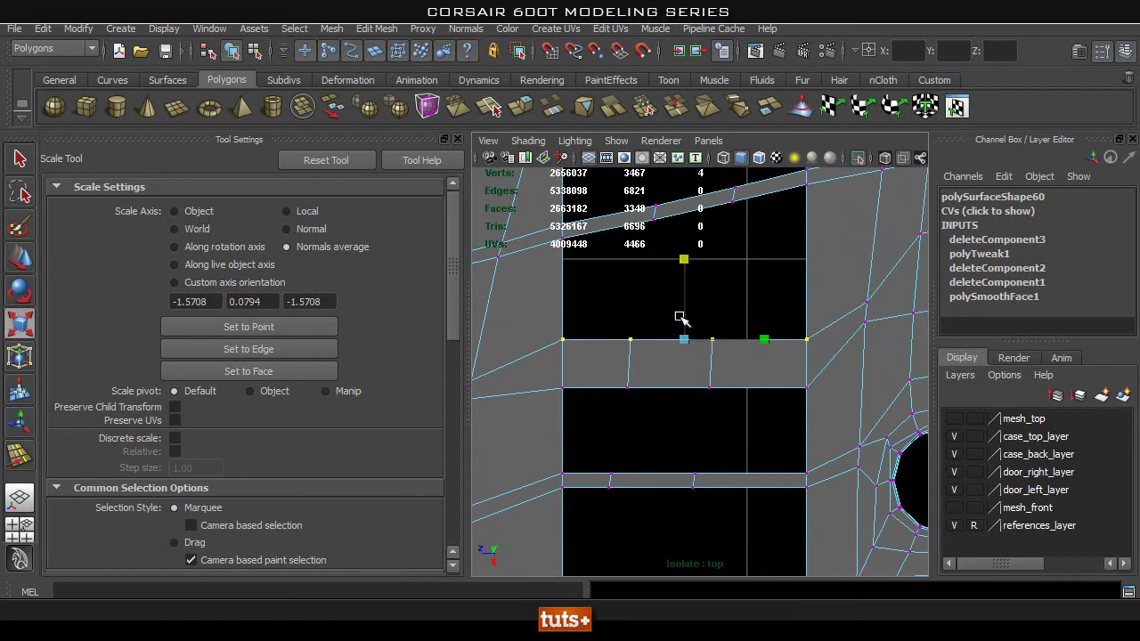
key(w)
drag(686, 392, 686, 425)
drag(522, 349, 818, 390)
drag(687, 434, 691, 419)
alt+middle_drag(708, 283, 722, 435)
drag(561, 296, 833, 370)
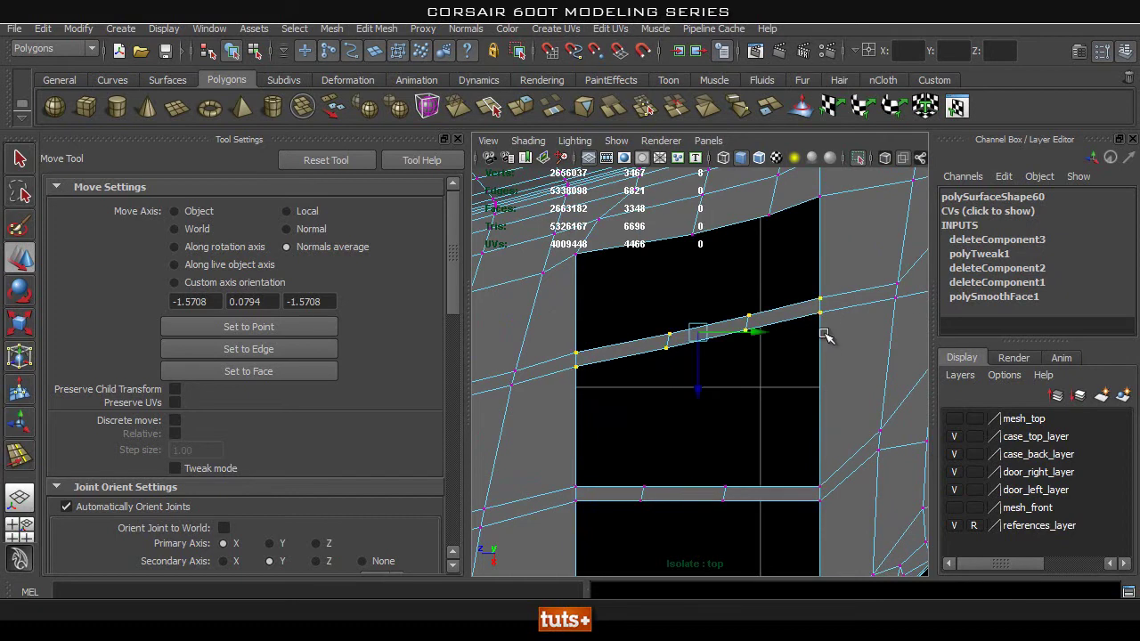
scroll(768, 344, up, 1)
alt+middle_drag(767, 377, 760, 411)
ctrl+drag(841, 308, 547, 385)
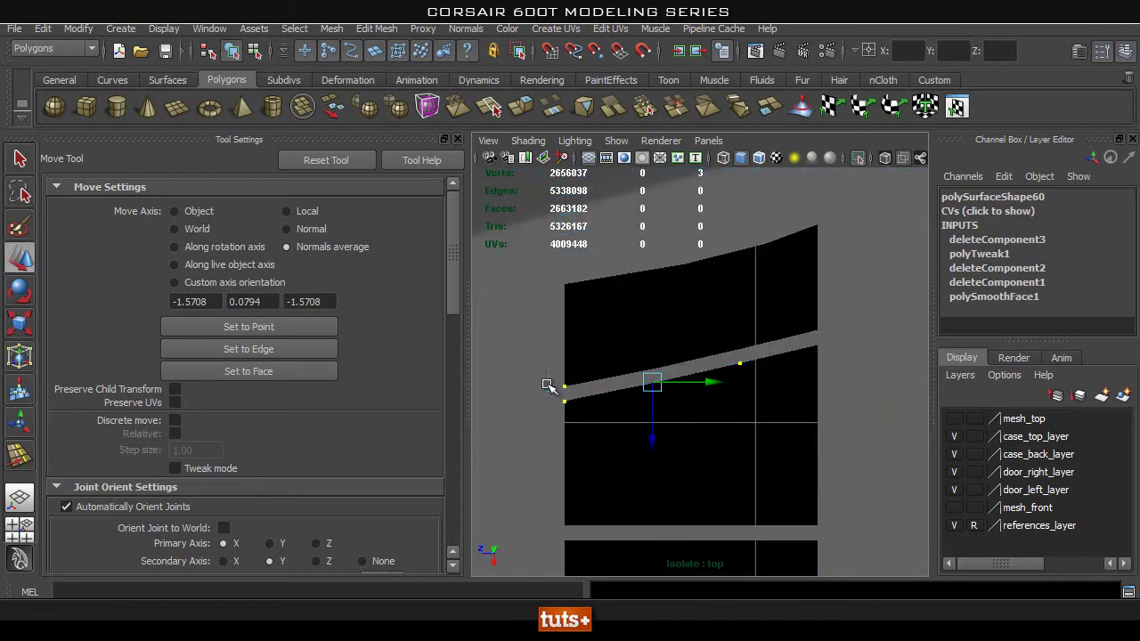
key(F8)
Flatten the four vertices on the large-hole side of the strip nearest the sloped rim and move them toward the large hole
right_drag(823, 356, 677, 352)
drag(589, 363, 527, 393)
shift+drag(875, 339, 784, 383)
key(r)
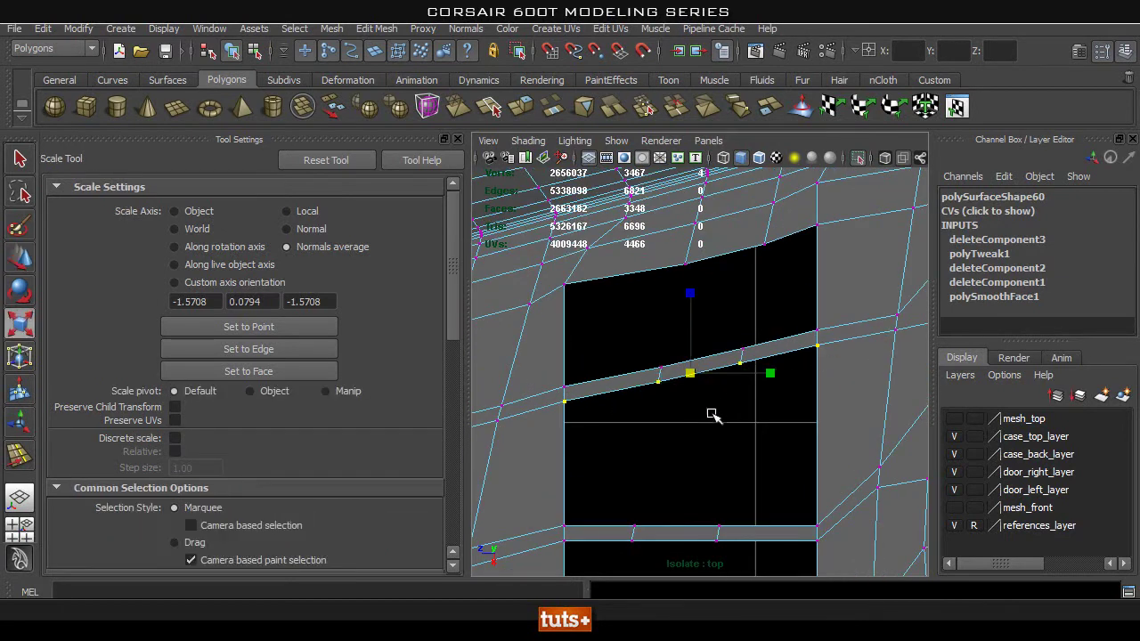
drag(690, 294, 690, 374)
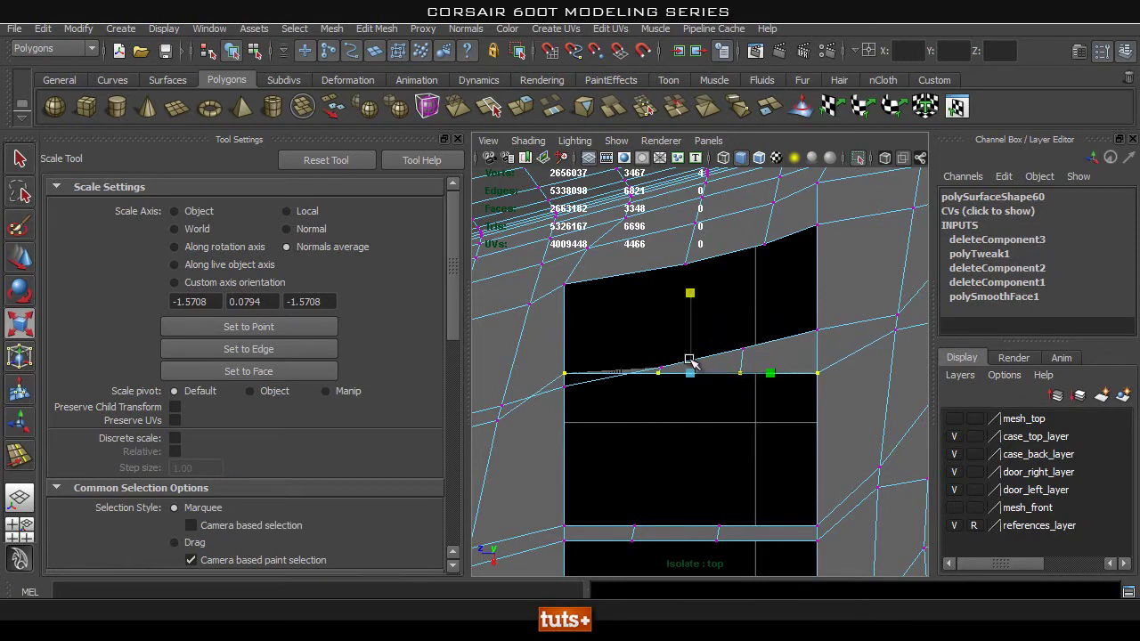
key(w)
drag(686, 417, 681, 470)
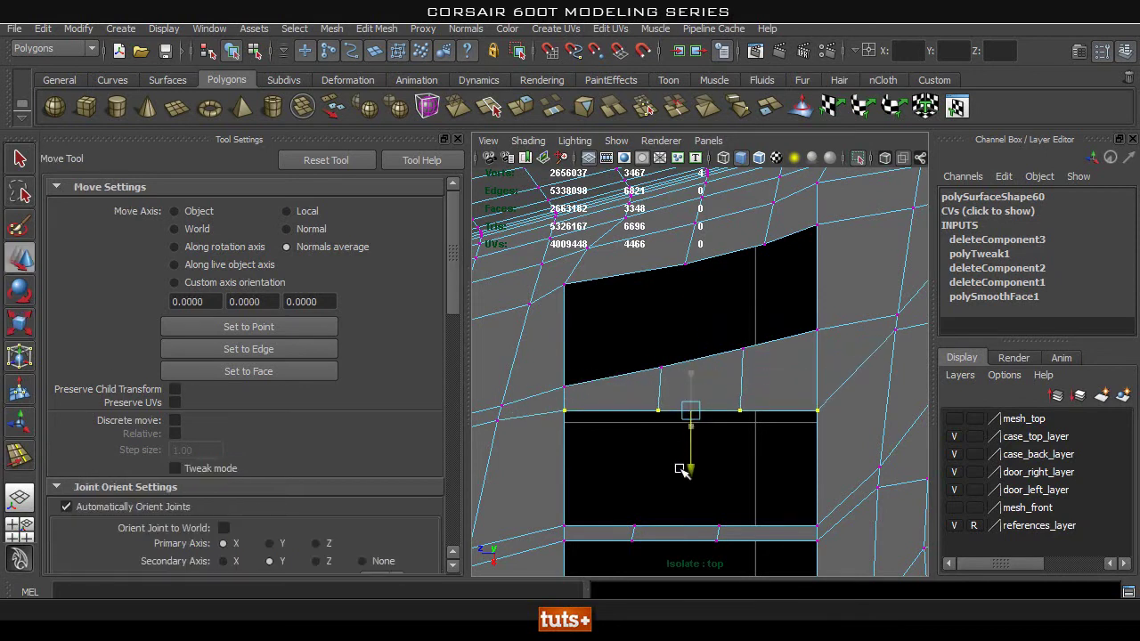
Flatten the four rim-side vertices of the strip nearest the sloped rim and move them toward the large hole to narrow the strip
drag(787, 341, 554, 395)
key(r)
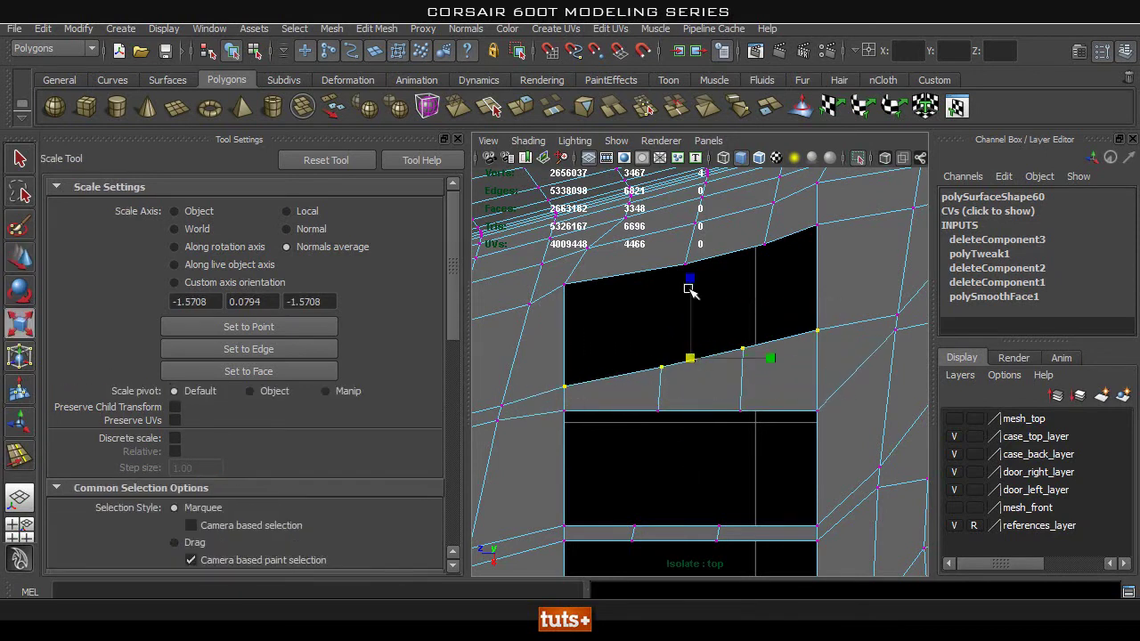
drag(689, 278, 688, 361)
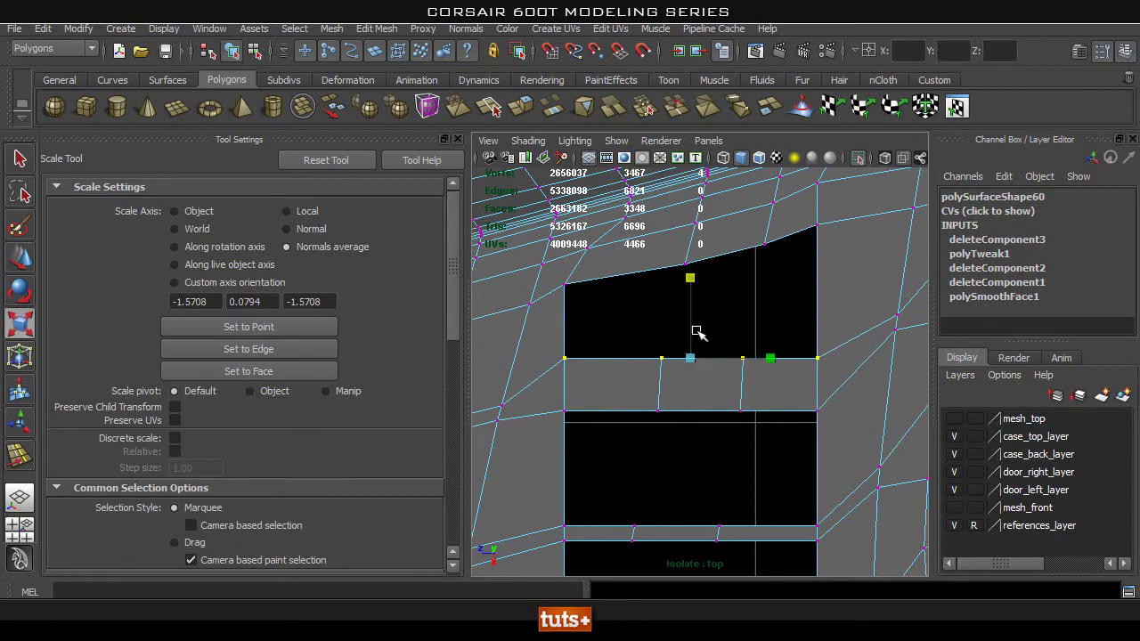
key(w)
drag(687, 400, 682, 451)
Select the four vertices along the outermost slot's rim-side edge and scale them flat into a straight edge
alt+middle_drag(747, 472, 761, 443)
alt+right_drag(767, 428, 753, 322)
drag(728, 353, 723, 355)
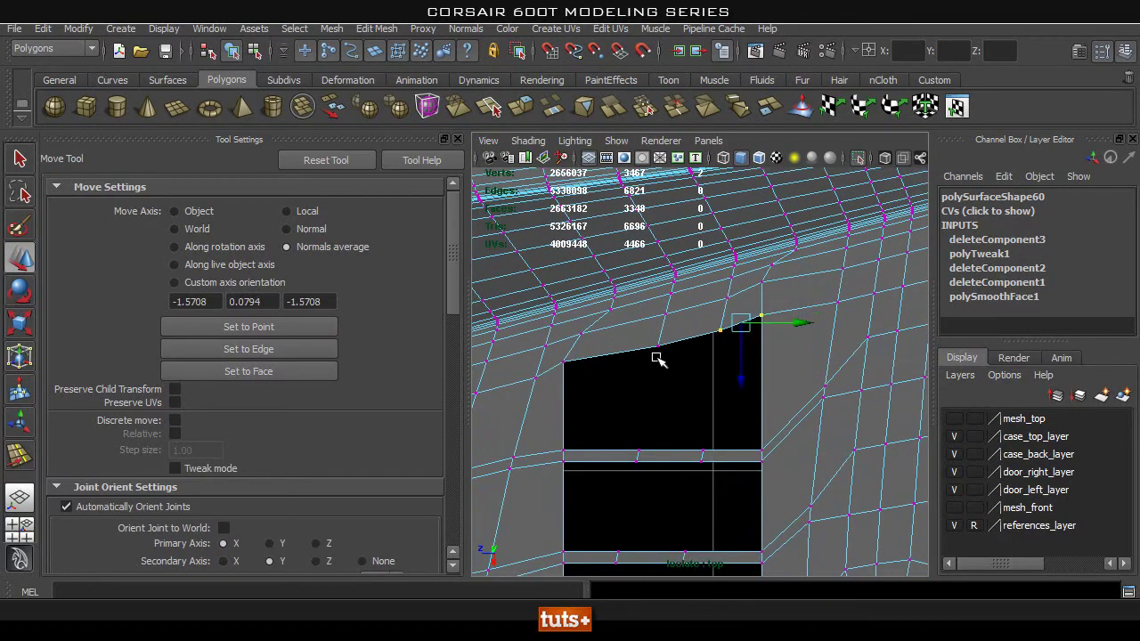
shift+drag(612, 347, 538, 392)
key(r)
ctrl+drag(561, 329, 531, 356)
drag(662, 263, 664, 294)
Move the outermost slot's flattened rim-side edge toward the nearest strip to shorten the slot
key(w)
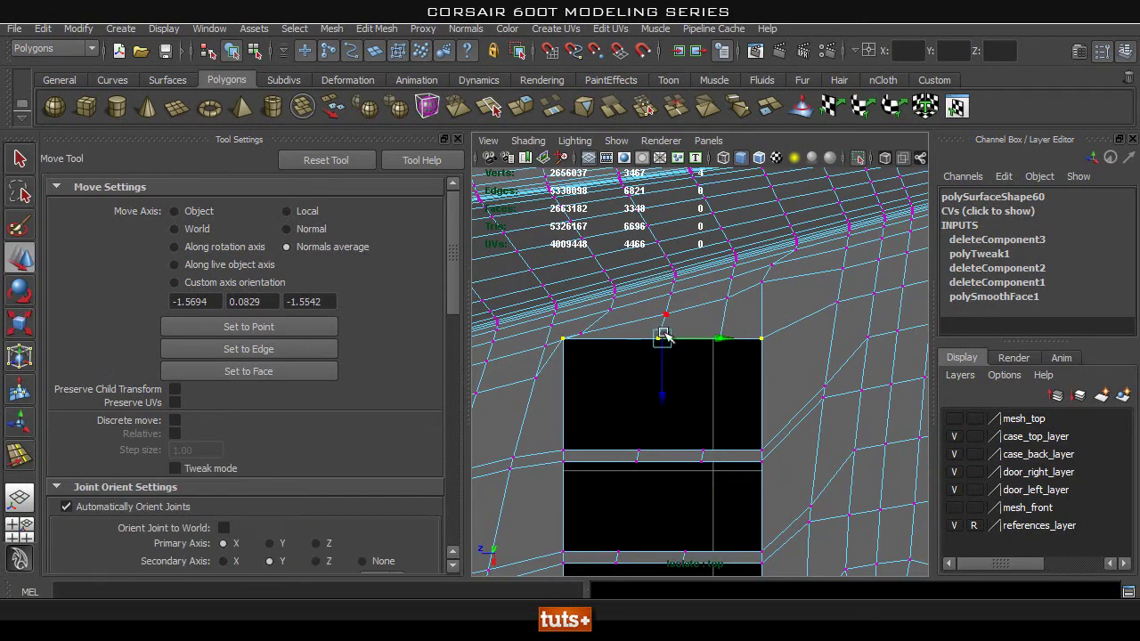
drag(664, 392, 663, 418)
key(r)
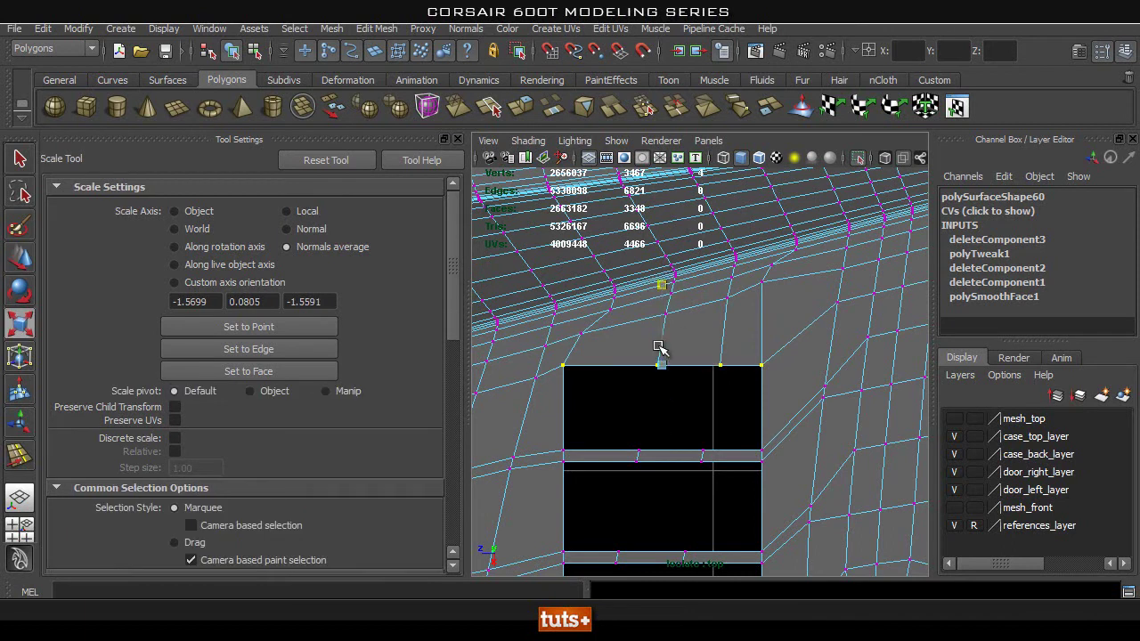
key(w)
drag(662, 419, 666, 405)
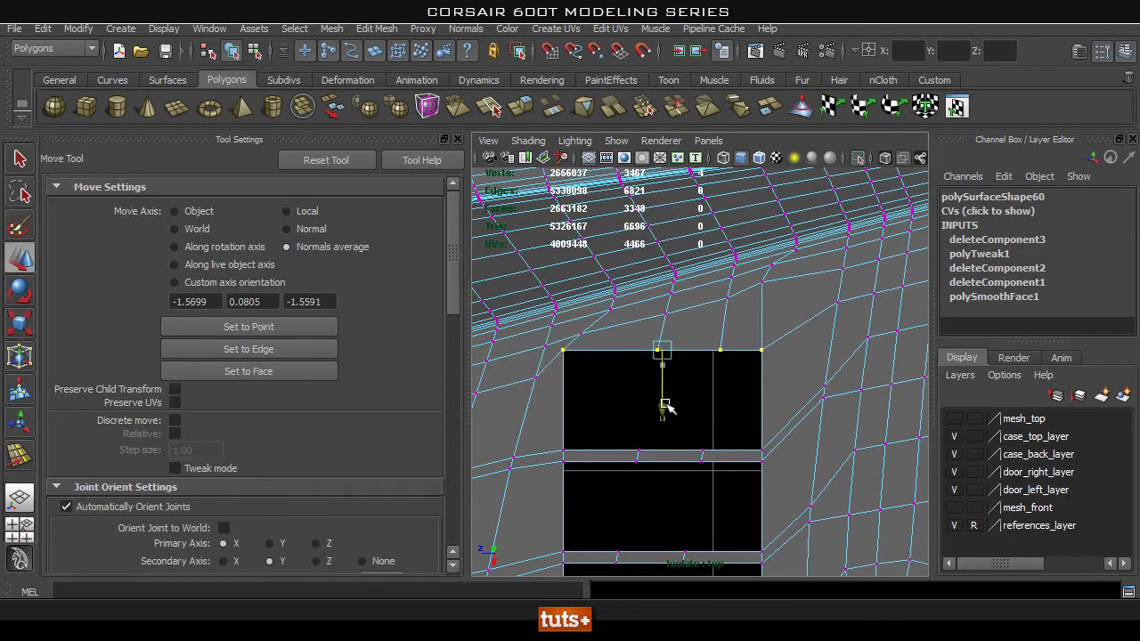
Examine the four slot openings in perspective in object mode, and return to the top view
scroll(624, 448, down, 5)
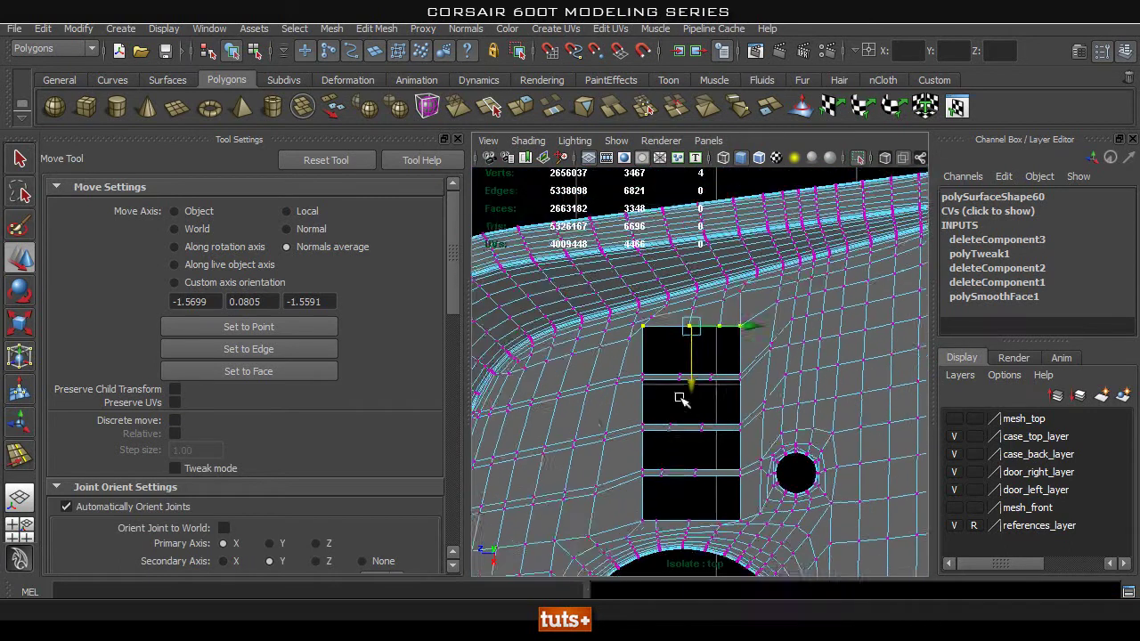
alt+right_drag(680, 399, 753, 405)
alt+middle_drag(685, 448, 681, 303)
key(space)
drag(700, 409, 697, 361)
key(q)
right_drag(720, 291, 766, 238)
alt+drag(766, 290, 699, 279)
key(space)
drag(720, 345, 578, 339)
Check the slots with the wireframe overlaid on the shaded panel, remove the overlay and return to vertex editing
alt+middle_drag(720, 411, 724, 415)
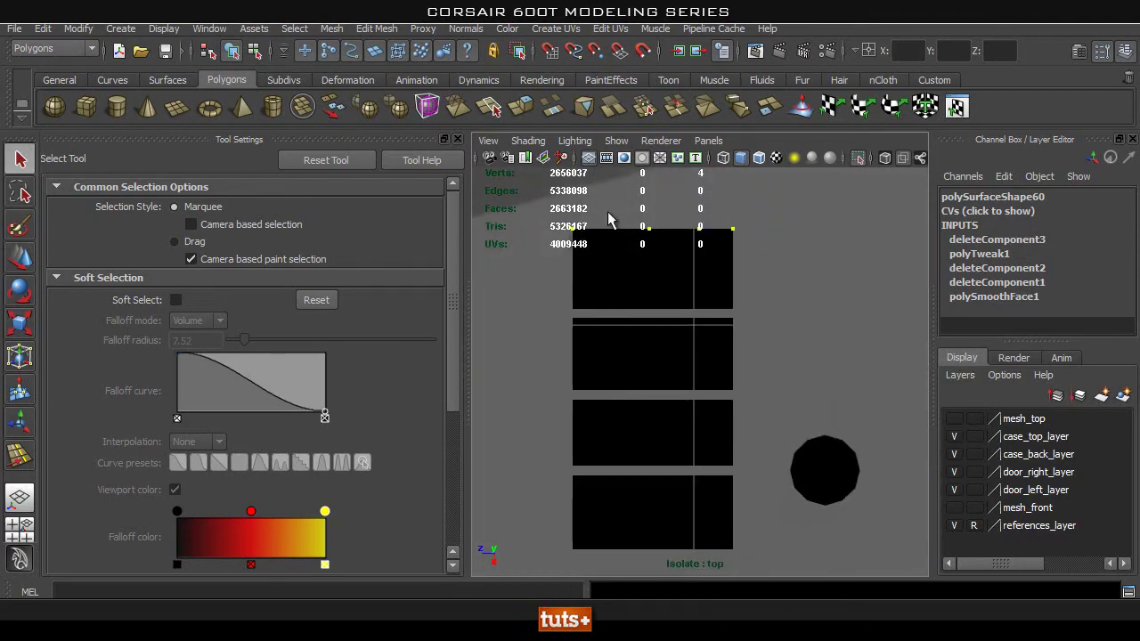
click(754, 157)
mouse_move(756, 376)
alt+middle_down()
mouse_move(774, 351)
mouse_move(753, 384)
alt+middle_up()
alt+middle_drag(767, 289, 795, 302)
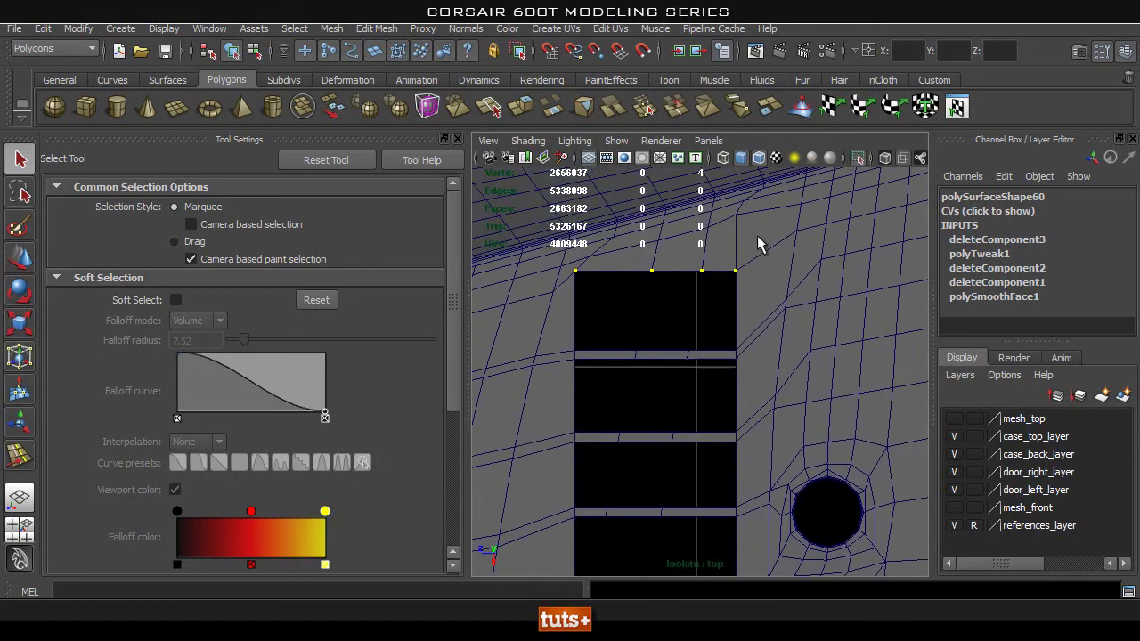
click(759, 158)
alt+middle_drag(775, 409, 782, 354)
mouse_move(786, 261)
right_down()
mouse_move(696, 237)
mouse_move(717, 259)
right_up()
alt+middle_drag(697, 512, 699, 411)
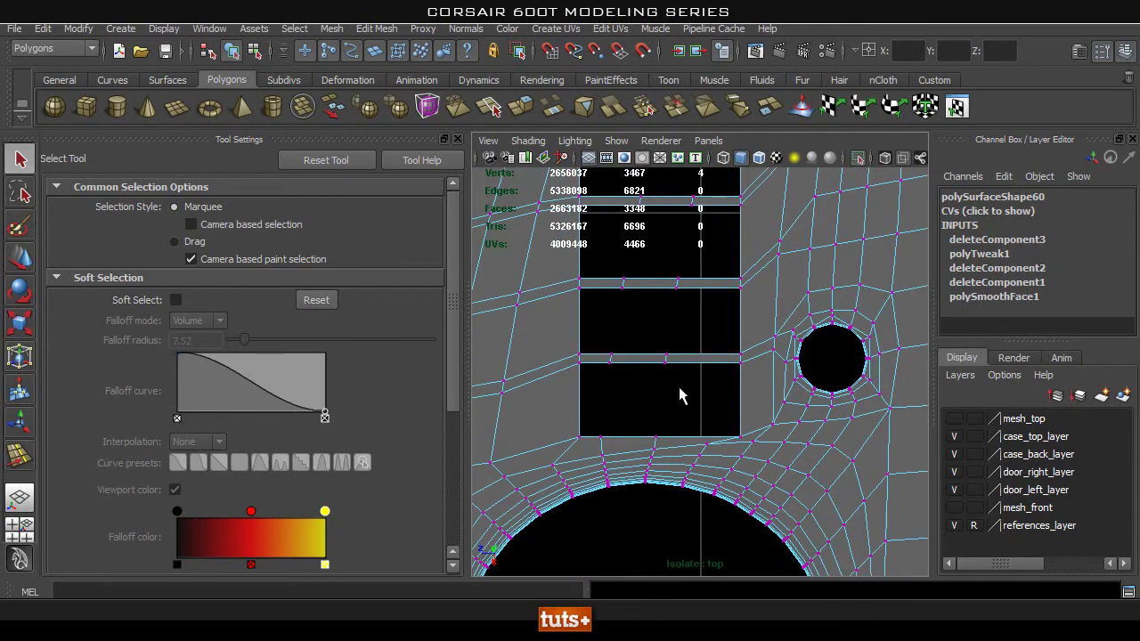
Turn off the isolated display to compare the slots with the reference image, and isolate the panel again
click(858, 158)
alt+drag(828, 411, 789, 403)
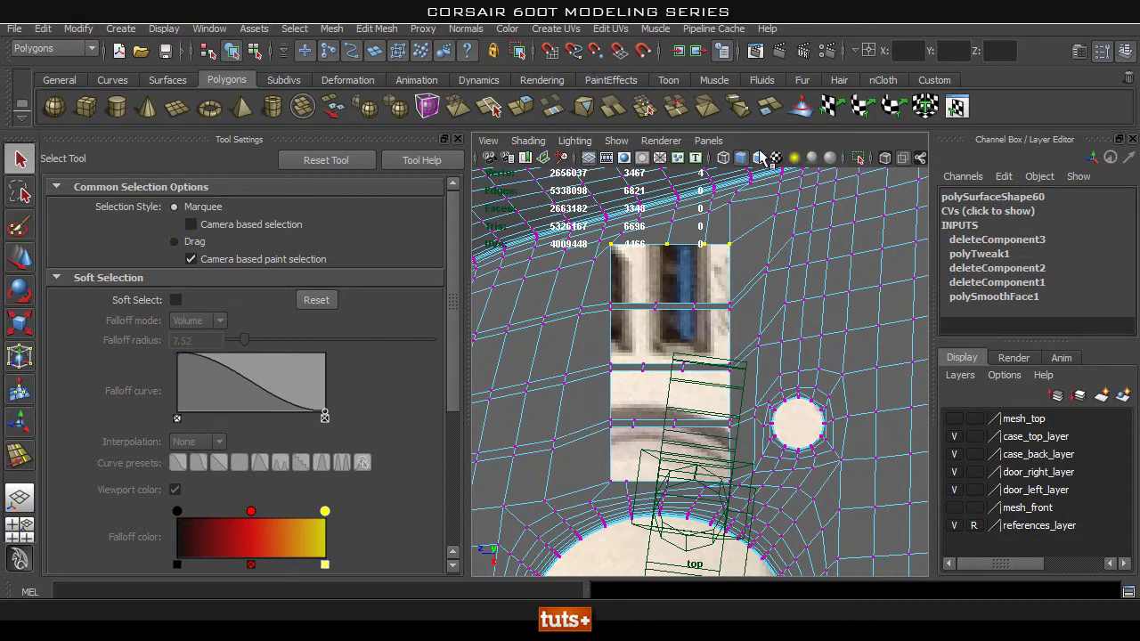
click(859, 159)
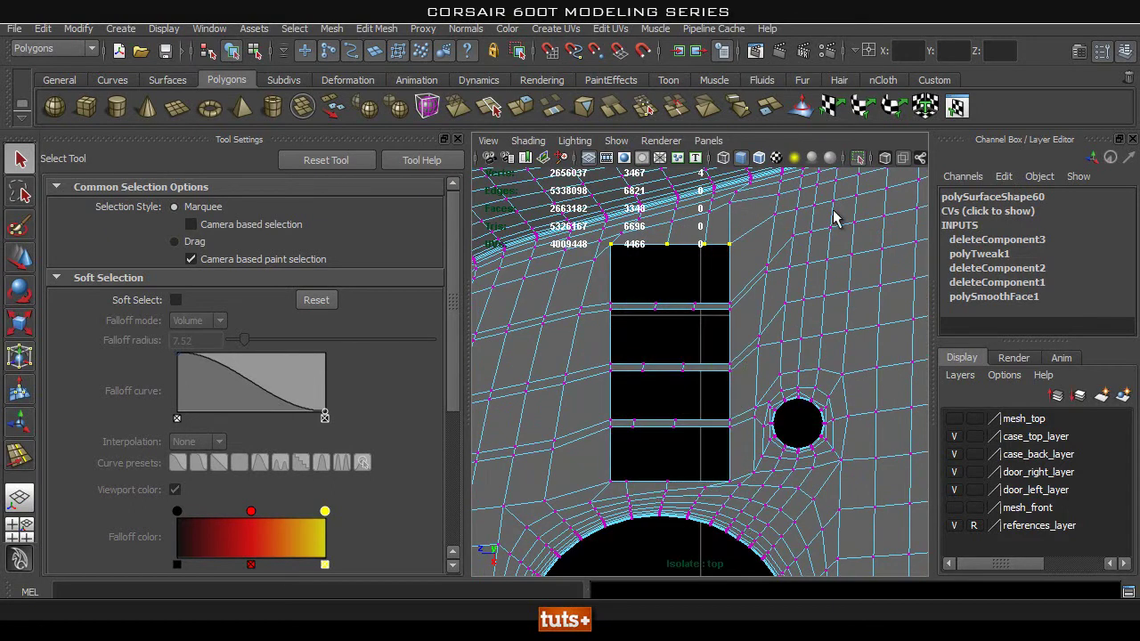
drag(607, 235, 621, 485)
drag(606, 235, 626, 501)
right_drag(603, 423, 696, 258)
click(615, 293)
click(574, 314)
right_drag(574, 315, 500, 300)
drag(605, 242, 621, 479)
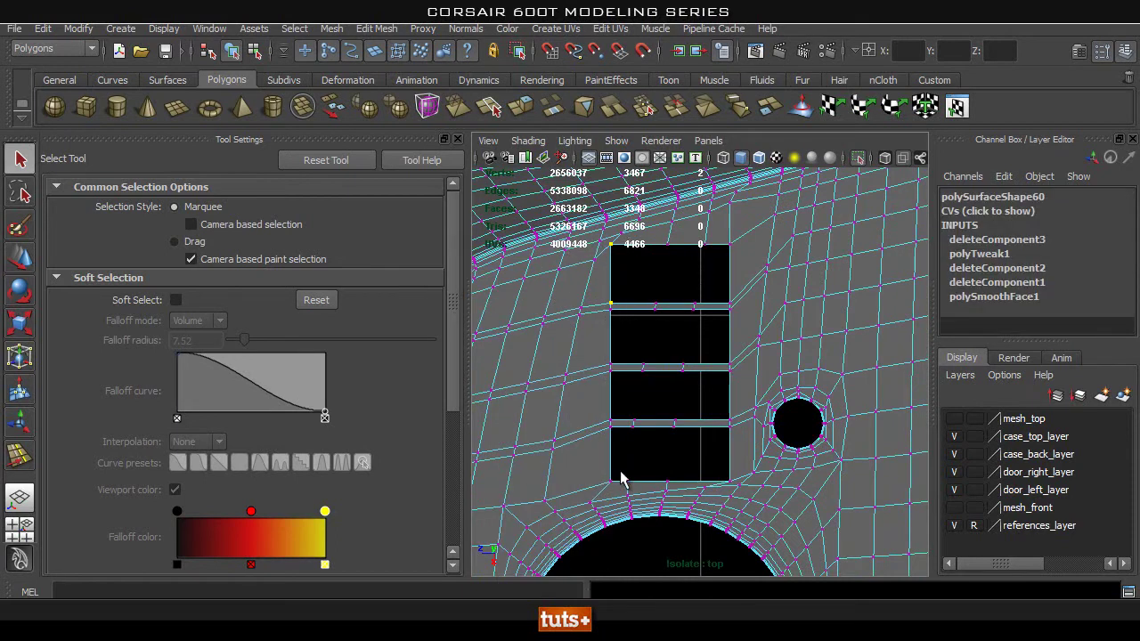
click(613, 376)
Close the tool settings and examine in perspective the strip ends on the slots' side away from the small round hole
key(space)
drag(606, 377, 710, 413)
alt+right_drag(588, 395, 608, 340)
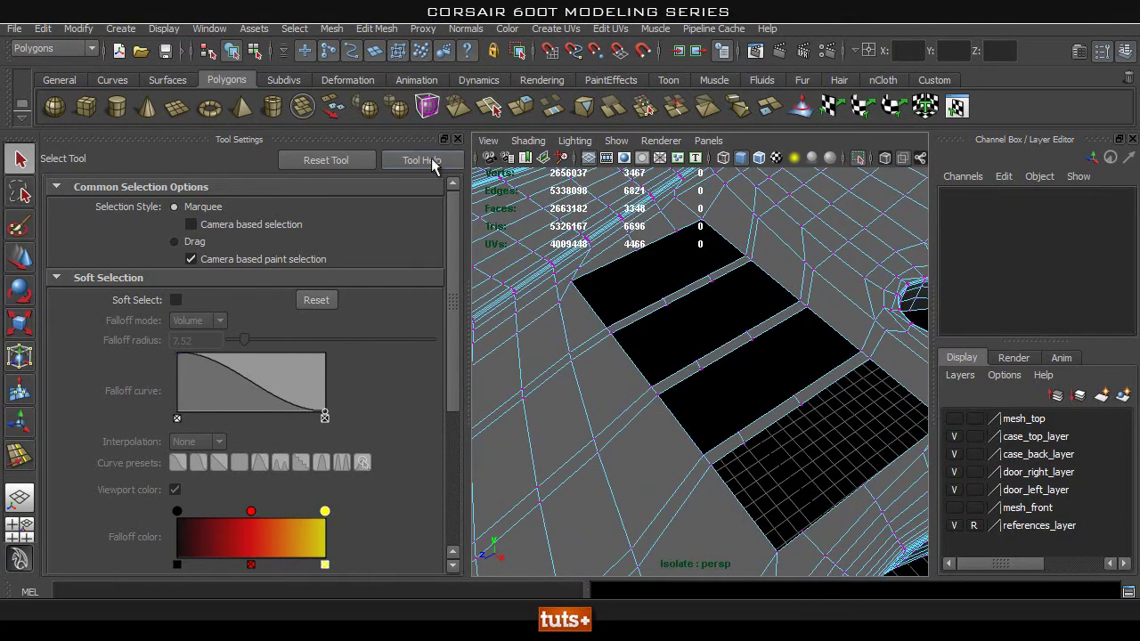
click(457, 138)
key(w)
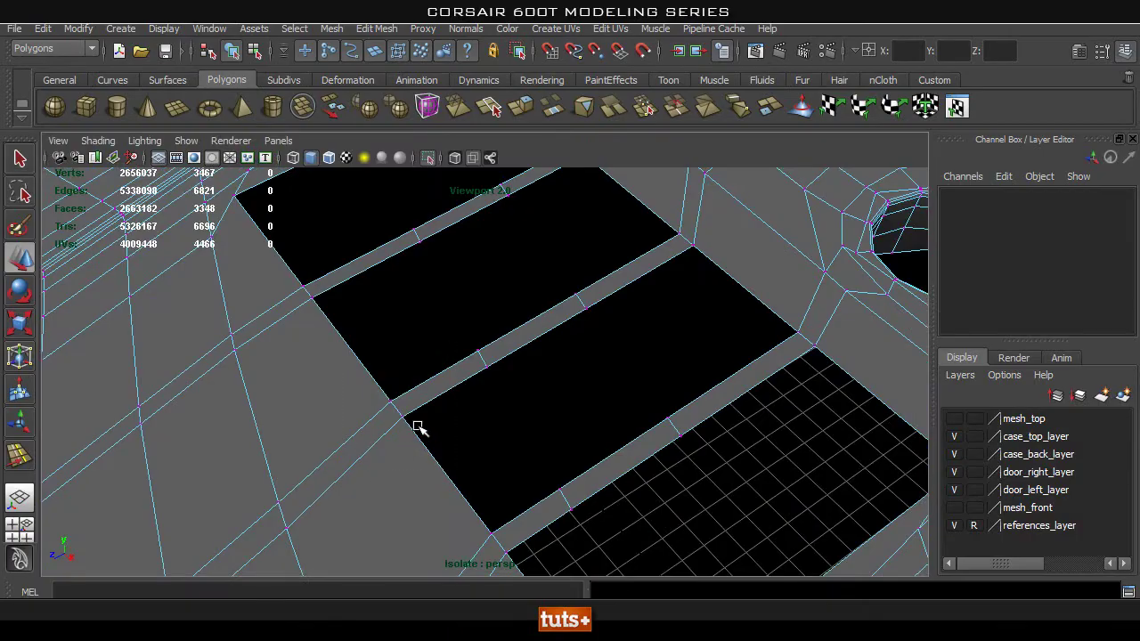
alt+right_drag(540, 393, 259, 418)
alt+drag(514, 428, 570, 401)
alt+right_drag(570, 401, 623, 379)
alt+middle_drag(623, 379, 611, 440)
alt+drag(611, 440, 554, 364)
key(q)
right_drag(550, 301, 620, 274)
alt+drag(573, 331, 524, 384)
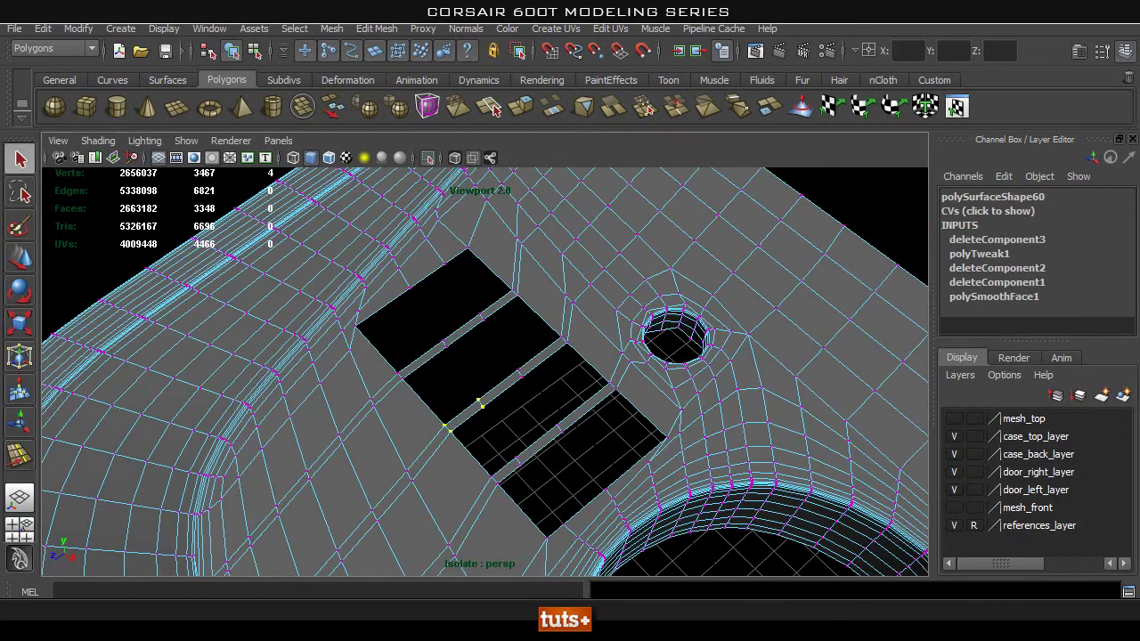
click(392, 431)
scroll(534, 416, up, 2)
alt+drag(527, 418, 451, 415)
scroll(463, 418, up, 3)
alt+middle_drag(482, 429, 536, 397)
right_drag(433, 397, 357, 301)
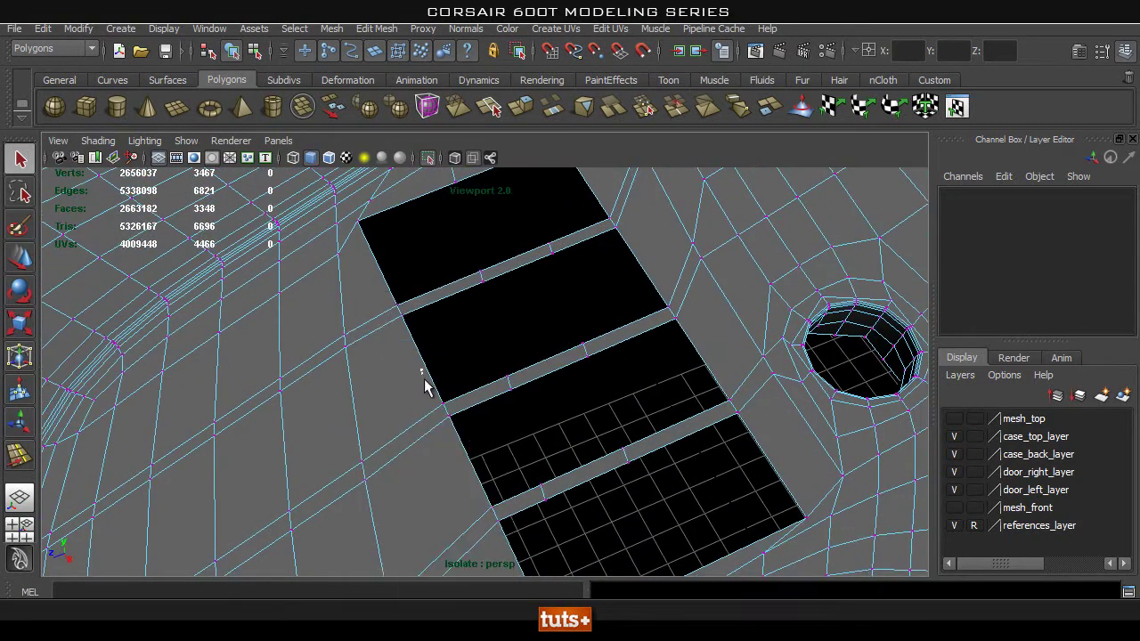
Select the eight vertices along the slots' side away from the small round hole and move them slightly toward that hole
drag(422, 368, 474, 454)
alt+drag(473, 366, 514, 354)
alt+right_drag(514, 354, 425, 365)
alt+drag(561, 395, 478, 393)
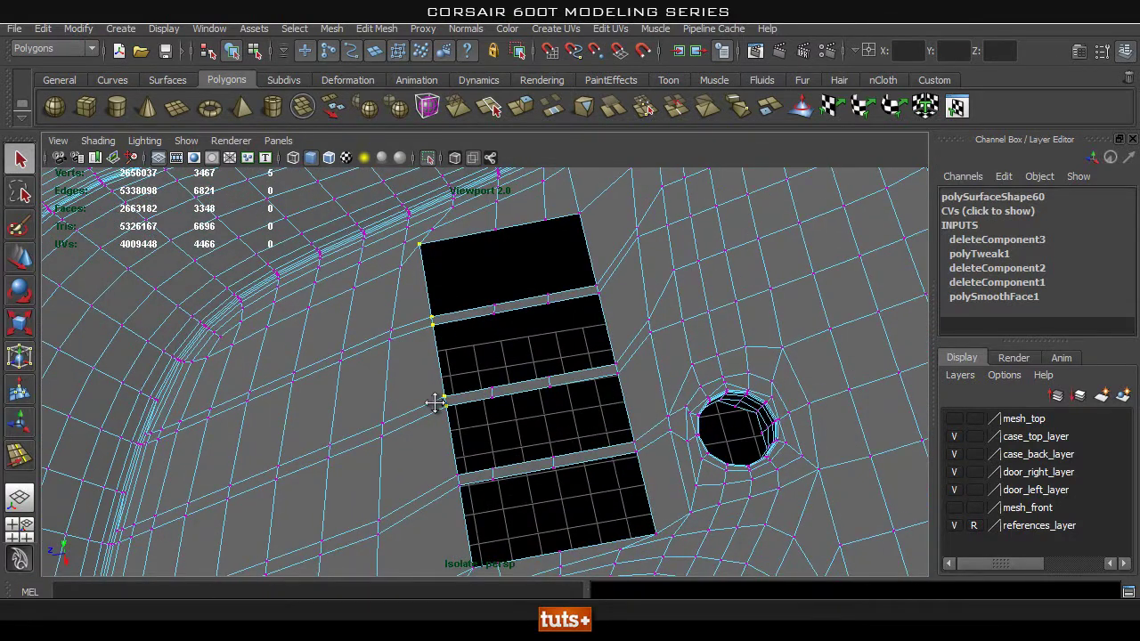
alt+middle_drag(441, 437, 449, 372)
key(space)
drag(504, 415, 386, 434)
alt+right_drag(487, 430, 480, 392)
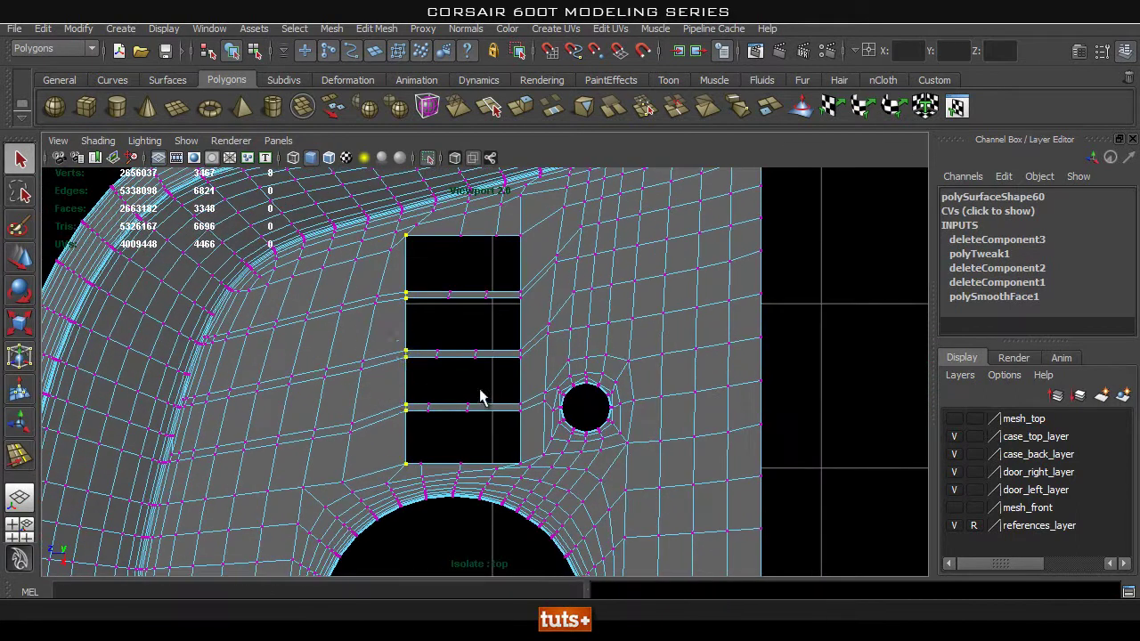
key(w)
drag(394, 340, 440, 365)
double_click(22, 257)
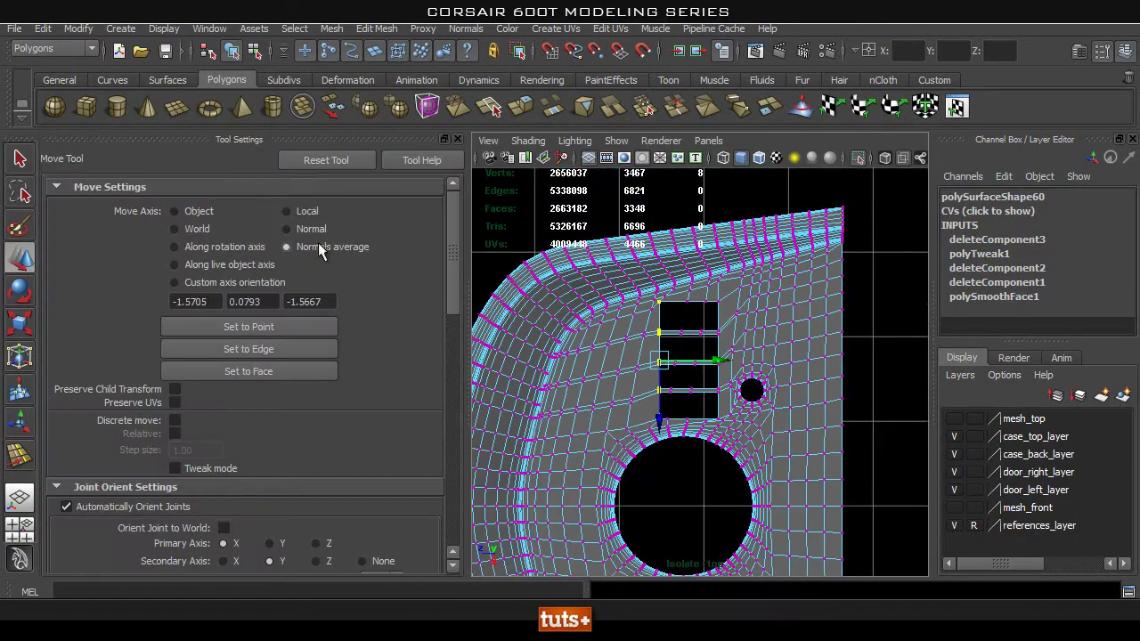
scroll(692, 360, up, 3)
drag(697, 355, 703, 358)
Select only the eight vertices along the slots' side facing the small round hole and move them slightly inward to narrow the slots
alt+middle_drag(739, 314, 716, 303)
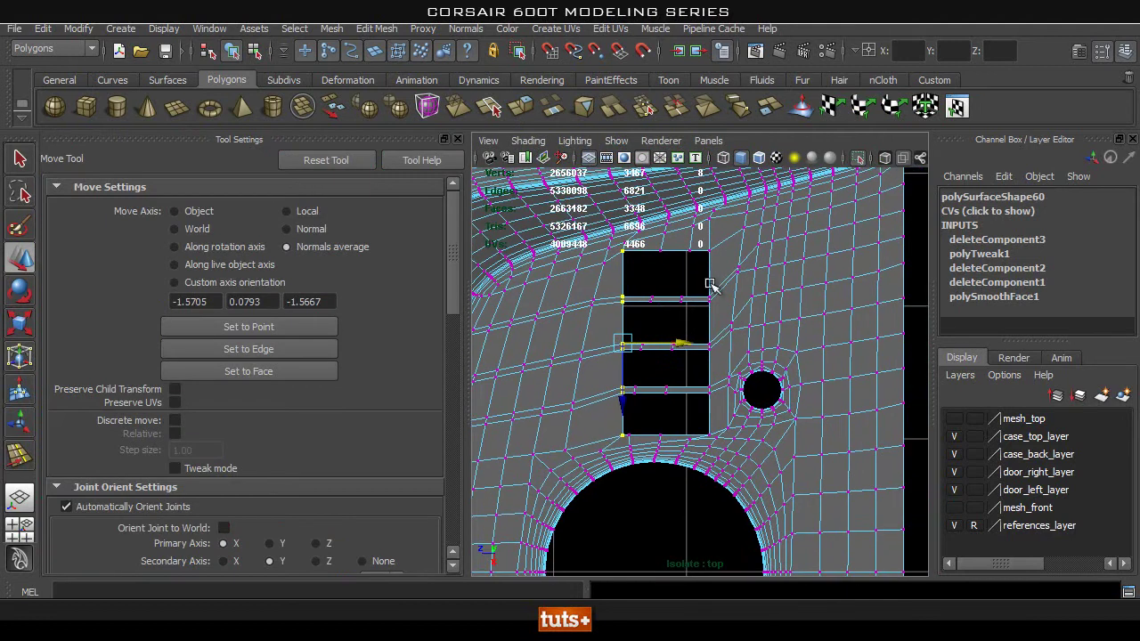
drag(704, 246, 716, 437)
alt+right_drag(716, 436, 746, 459)
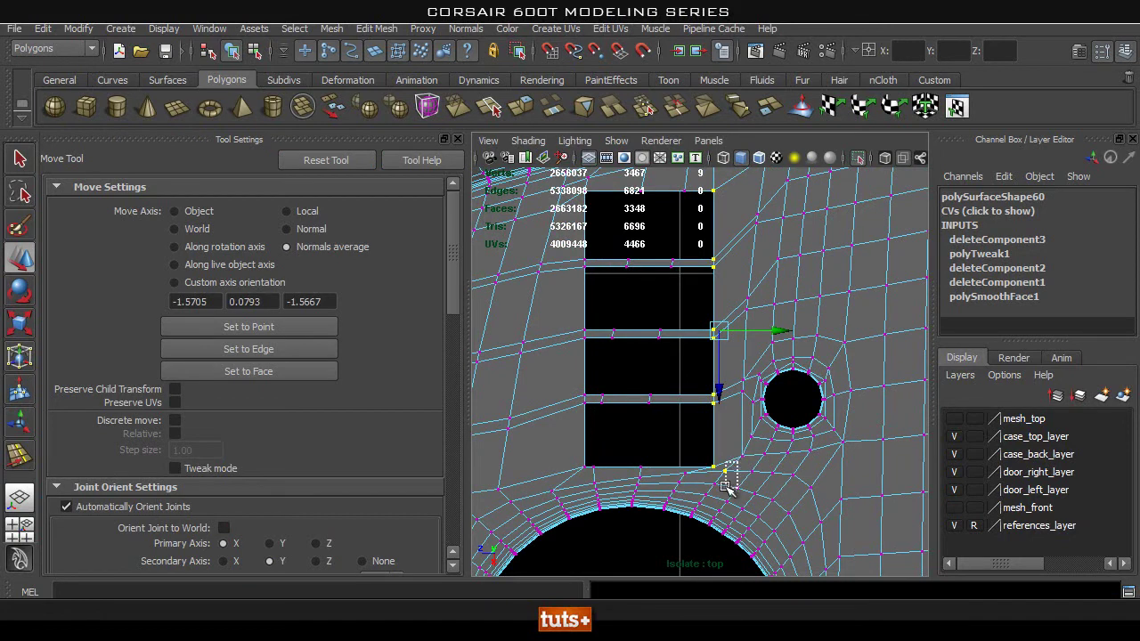
ctrl+drag(725, 486, 725, 486)
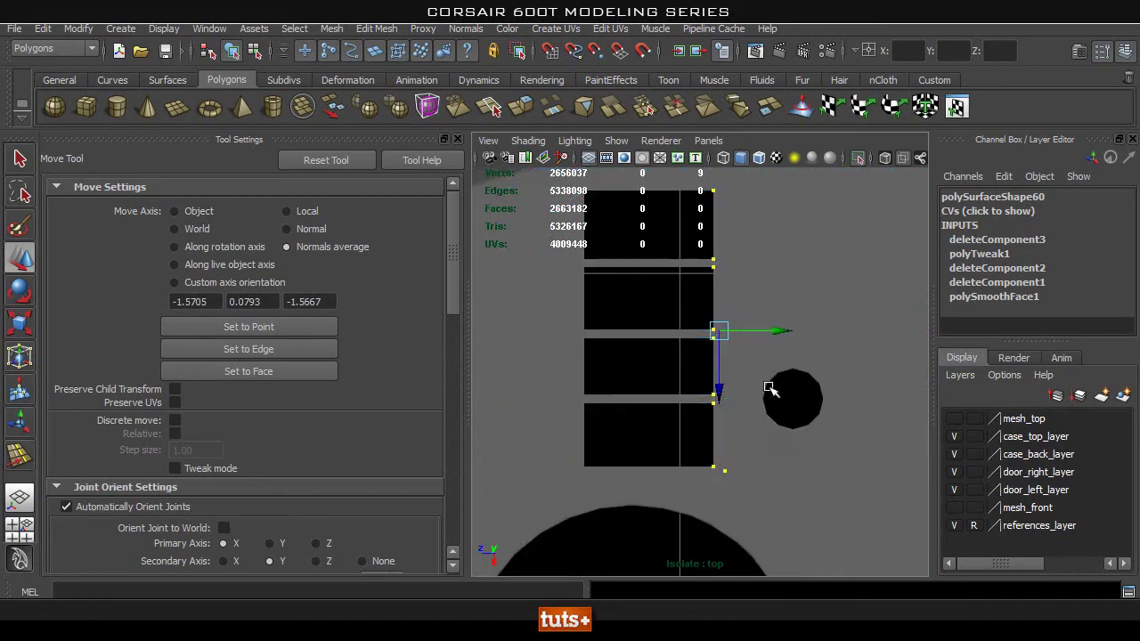
right_drag(745, 417, 712, 269)
drag(704, 182, 730, 470)
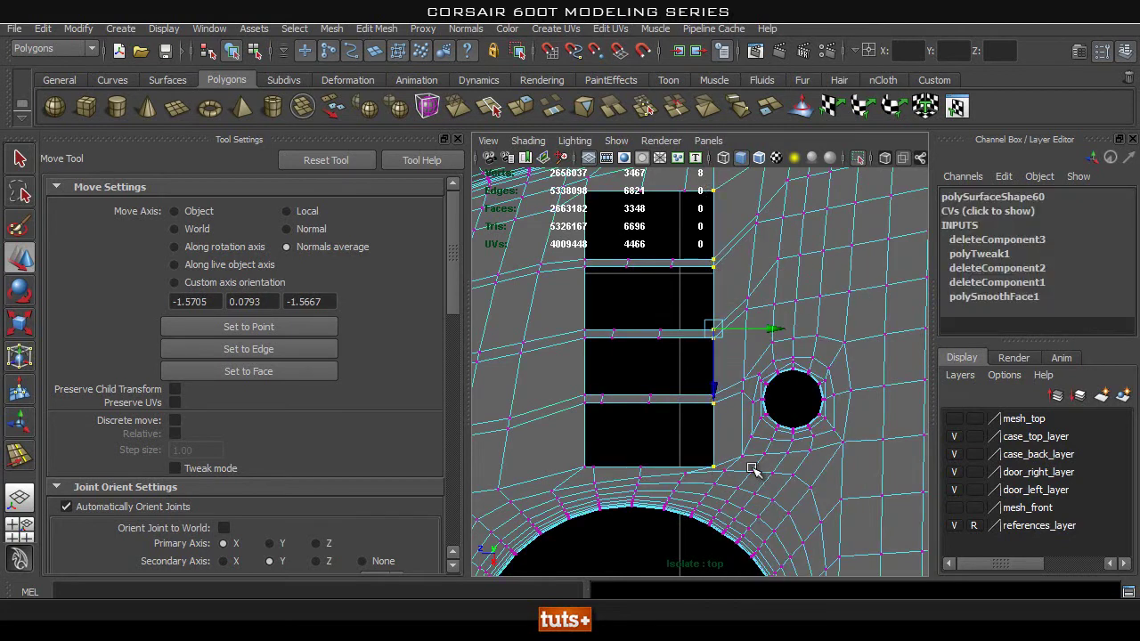
drag(771, 333, 760, 328)
scroll(758, 377, down, 2)
scroll(758, 376, down, 1)
key(space)
mouse_move(758, 376)
mouse_down()
mouse_move(758, 360)
mouse_move(761, 385)
mouse_up()
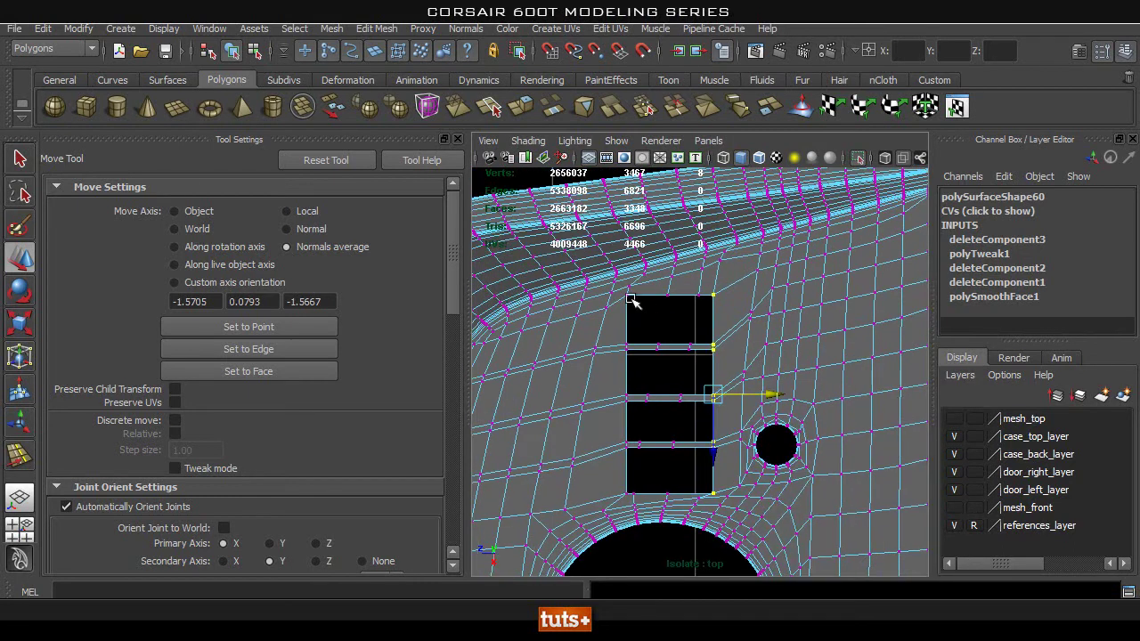
Select the outermost slot's four rim-side vertices and move them slightly closer to the first strip
drag(703, 315, 718, 294)
scroll(712, 353, up, 2)
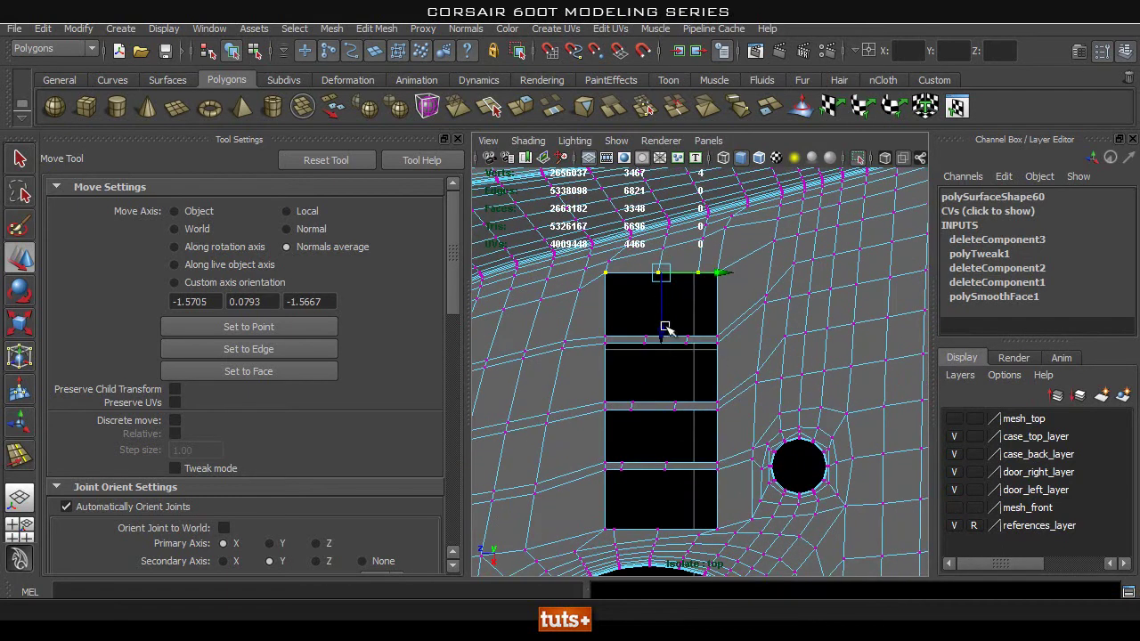
drag(665, 329, 665, 335)
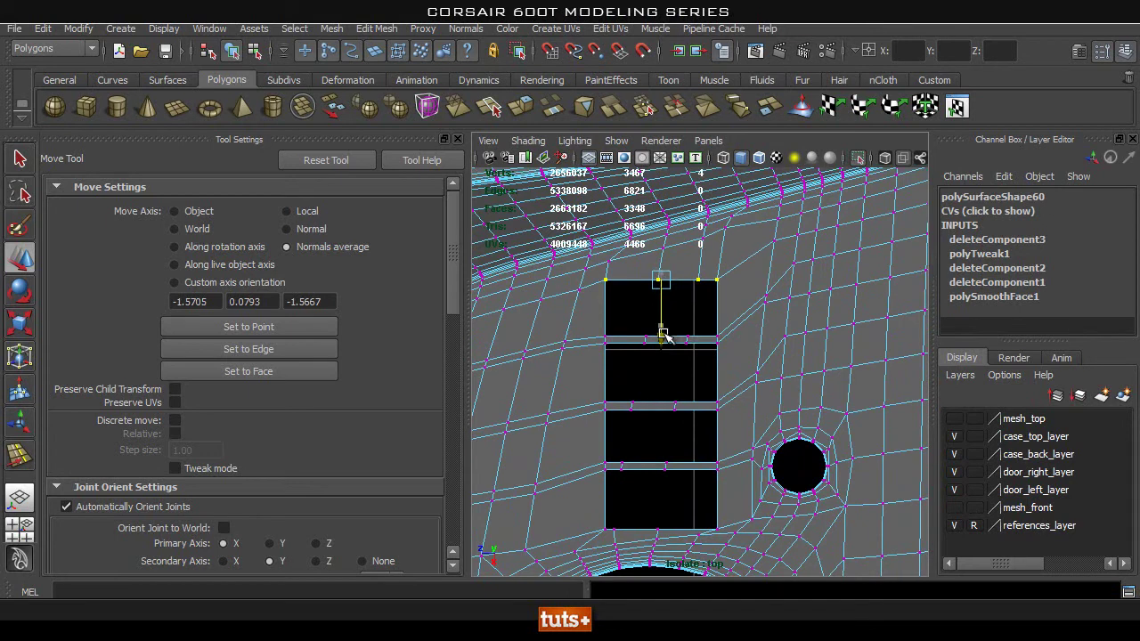
Shift the middle strip slightly toward the rim and select the eight vertices of the strip nearest the large hole
drag(741, 397, 609, 416)
drag(658, 459, 659, 456)
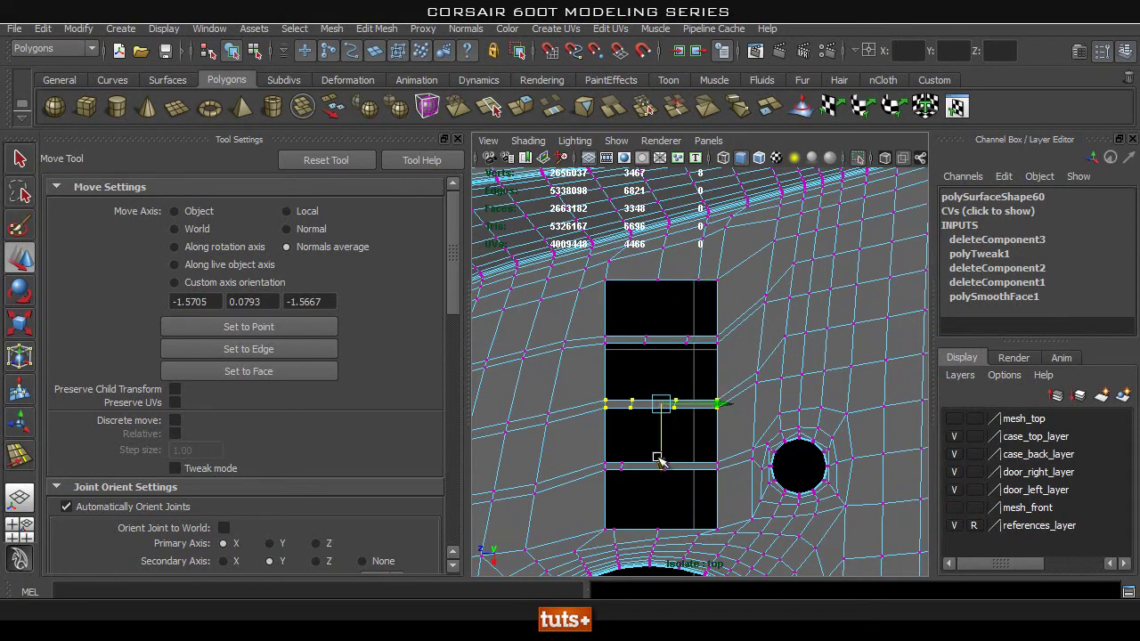
alt+right_drag(627, 466, 657, 474)
alt+middle_drag(643, 463, 642, 433)
drag(660, 472, 718, 483)
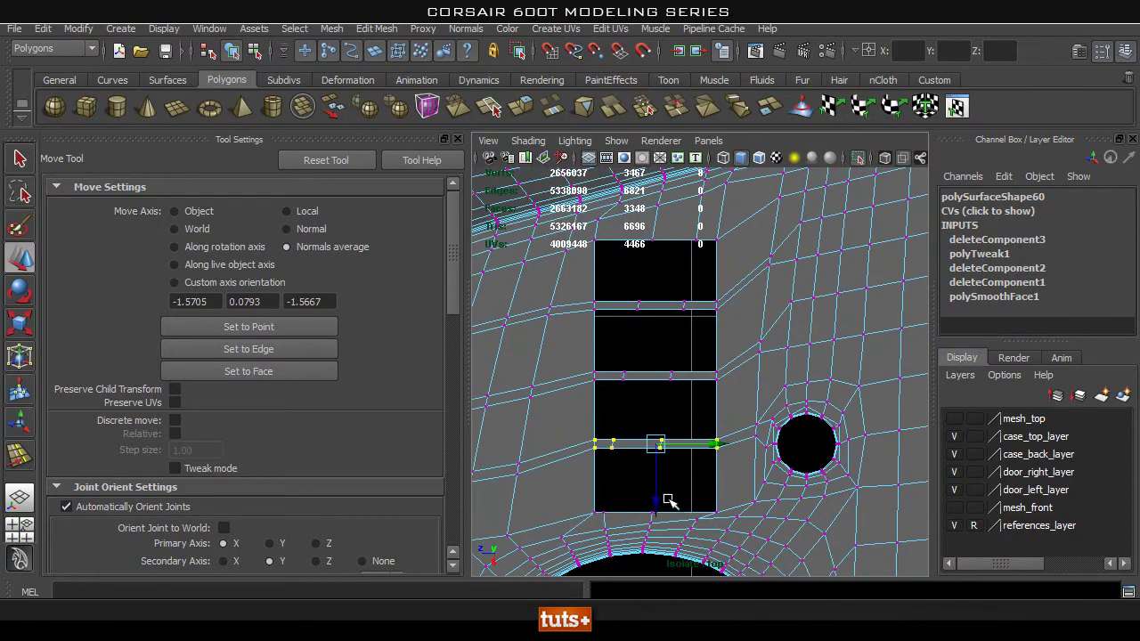
Leave vertex editing, clear the selection and examine the evened-out slots in perspective
key(space)
drag(704, 430, 705, 399)
alt+drag(725, 469, 862, 437)
alt+middle_drag(750, 440, 733, 459)
alt+drag(733, 459, 764, 345)
key(q)
right_drag(776, 304, 843, 252)
click(805, 267)
alt+drag(799, 285, 775, 336)
alt+right_drag(776, 336, 663, 361)
alt+middle_drag(664, 360, 693, 369)
alt+drag(693, 370, 696, 428)
alt+right_drag(697, 428, 695, 440)
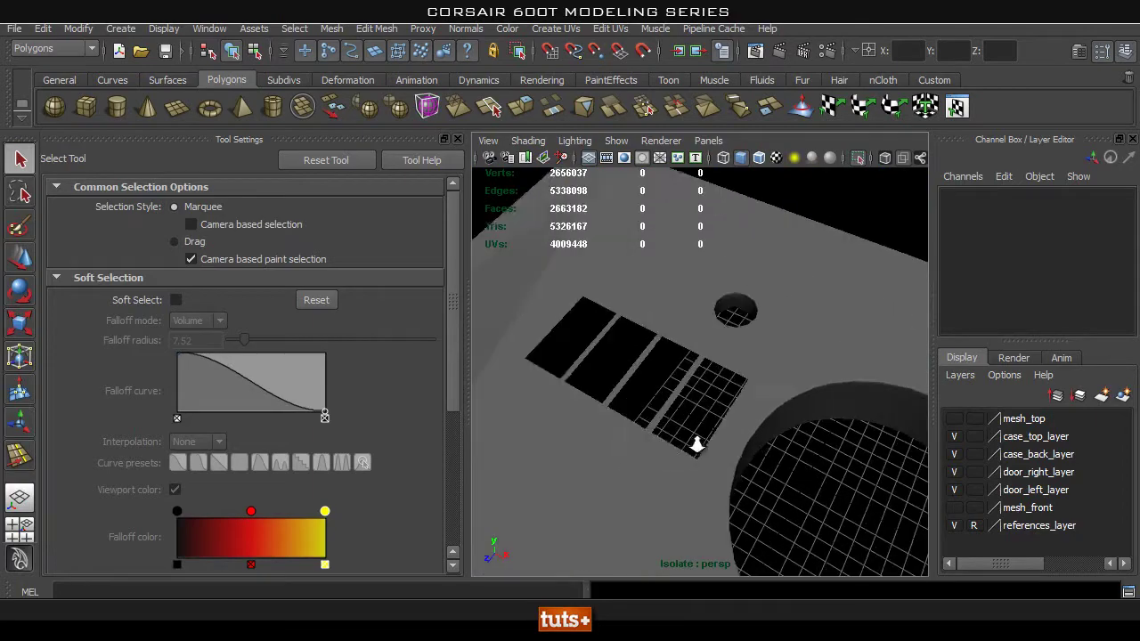
Close the tool settings and select the top panel mesh as an object
click(457, 139)
alt+right_drag(596, 416, 533, 385)
alt+drag(532, 384, 534, 343)
click(582, 338)
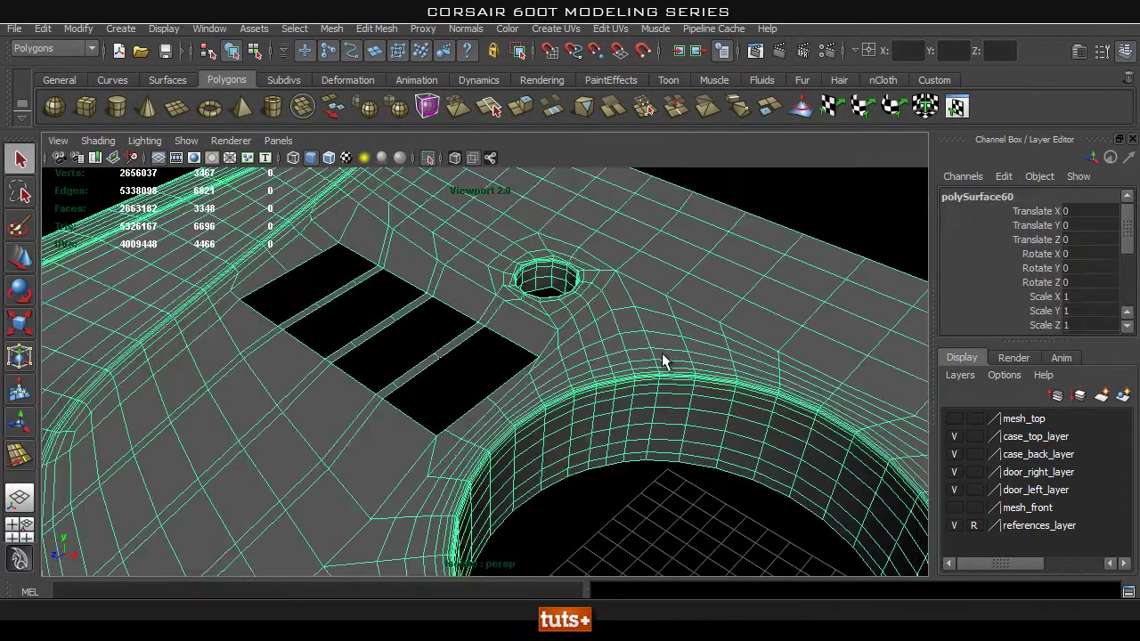
Examine the panel's edge flow around the slots, the round holes and the sloped rim from several angles
alt+right_drag(582, 339, 498, 348)
alt+middle_drag(498, 348, 565, 320)
alt+drag(563, 321, 489, 437)
alt+right_drag(489, 437, 644, 437)
alt+drag(644, 437, 699, 387)
alt+middle_drag(699, 387, 661, 340)
alt+right_drag(661, 339, 654, 433)
alt+drag(653, 433, 512, 386)
mouse_move(513, 386)
alt+right_down()
mouse_move(446, 437)
mouse_move(501, 394)
alt+right_up()
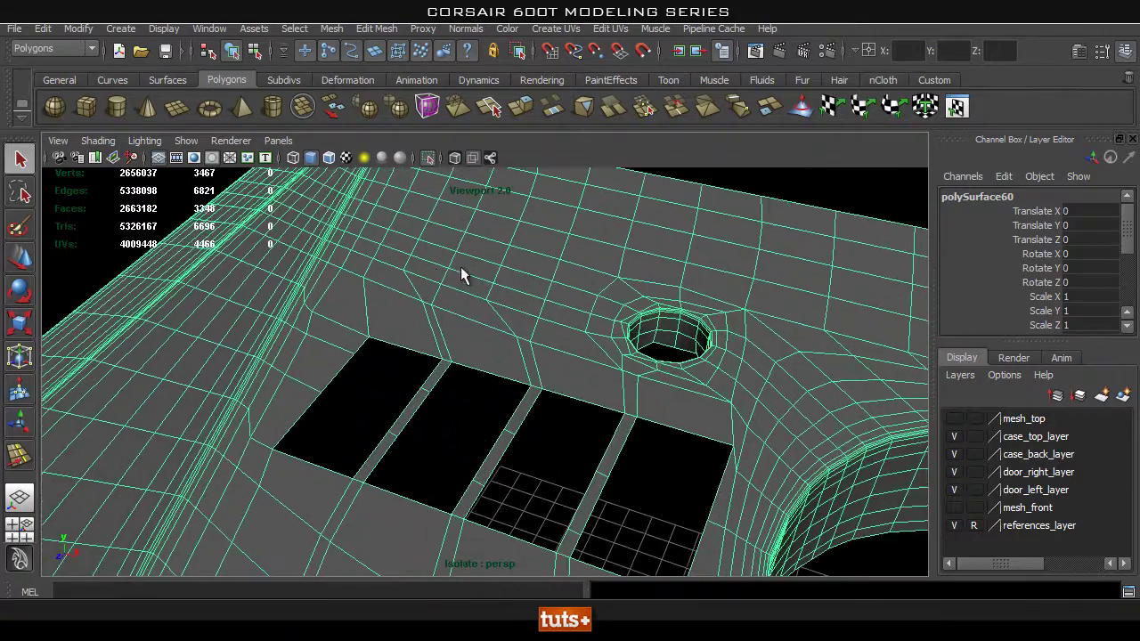
alt+drag(374, 276, 489, 429)
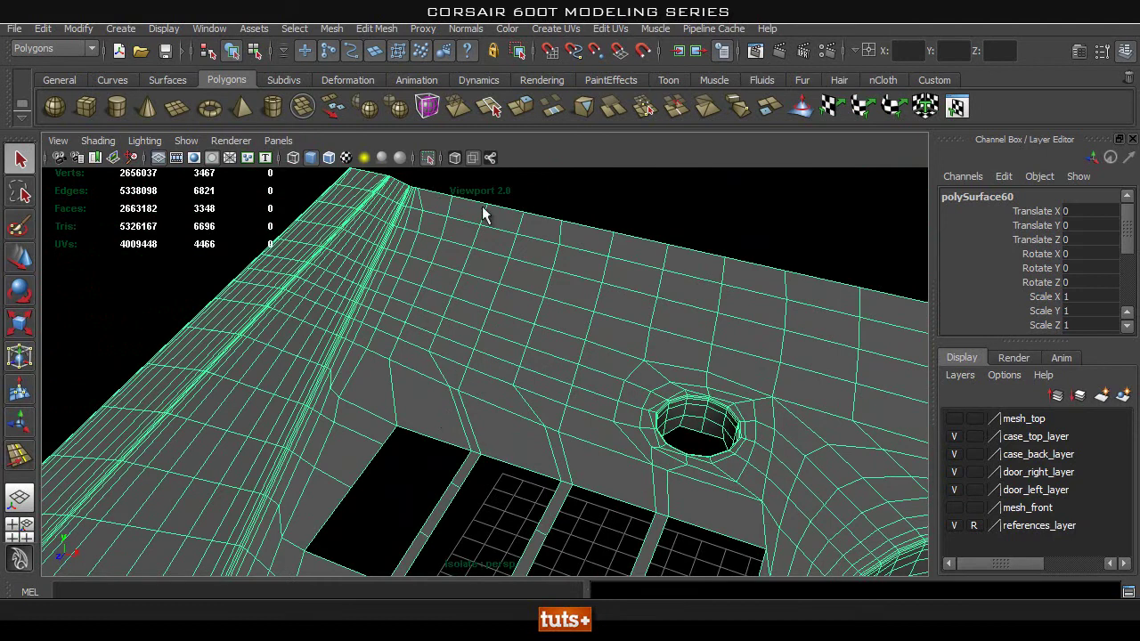
alt+middle_drag(620, 448, 592, 351)
alt+drag(583, 405, 532, 420)
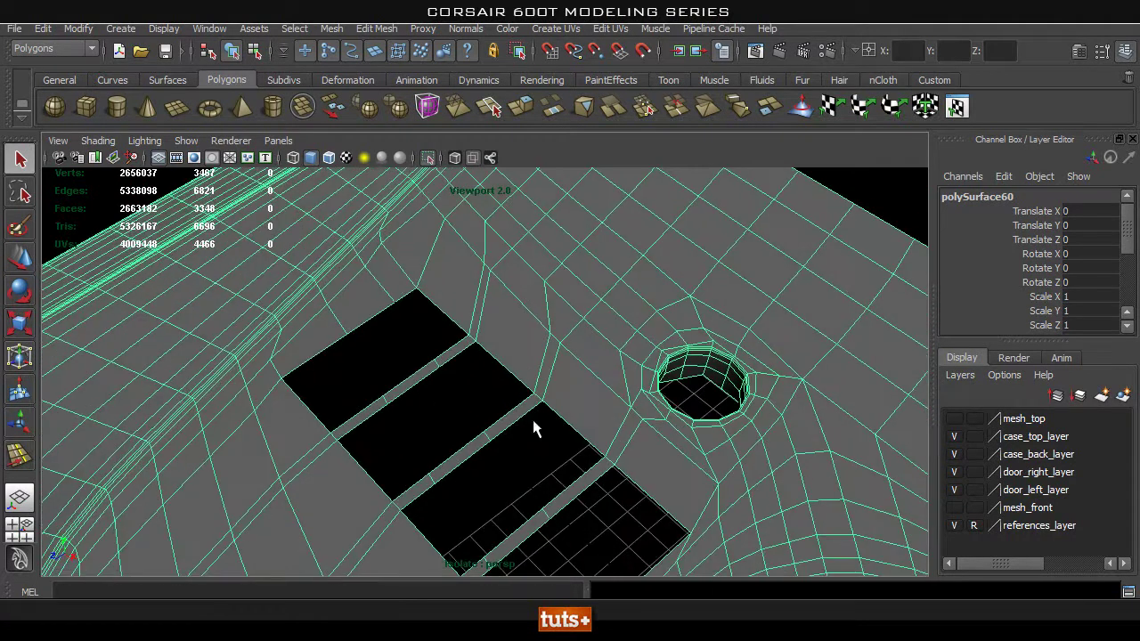
Delete the short cross edges that subdivide the three strips between the slots, including their vertices, and return to object mode
alt+middle_drag(345, 414, 399, 406)
alt+drag(399, 406, 420, 361)
right_drag(419, 361, 419, 237)
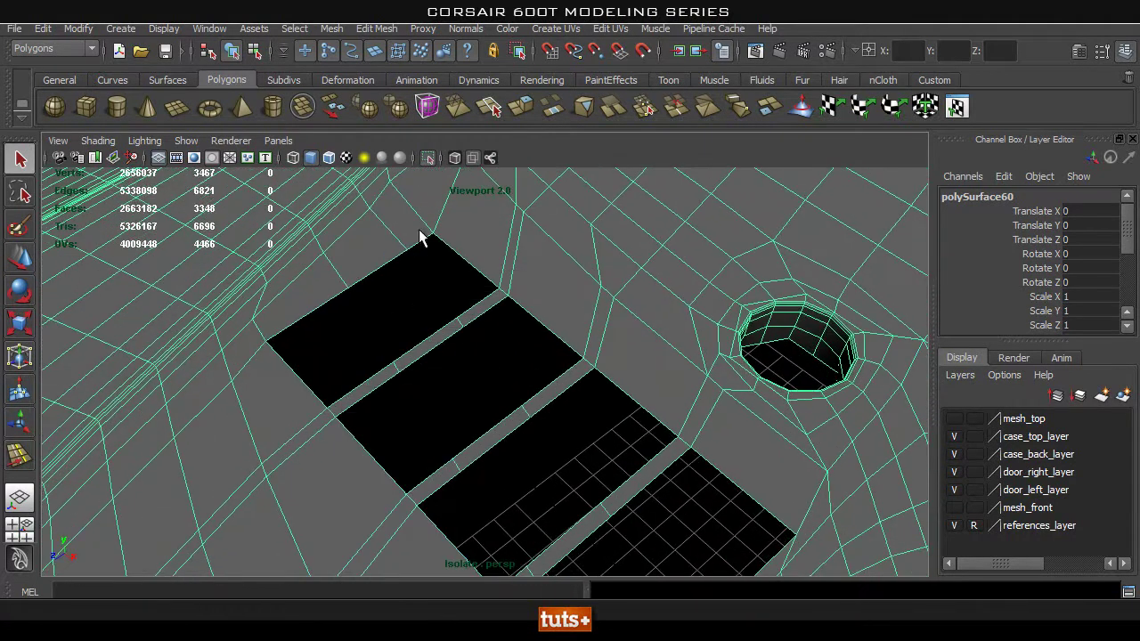
click(456, 326)
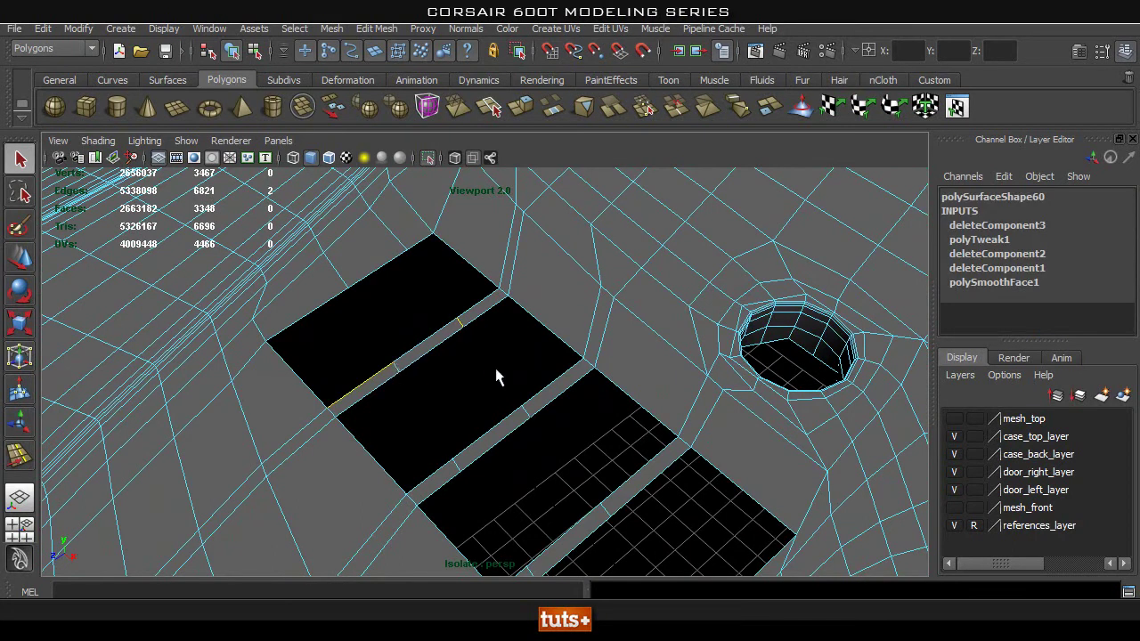
alt+drag(496, 377, 479, 332)
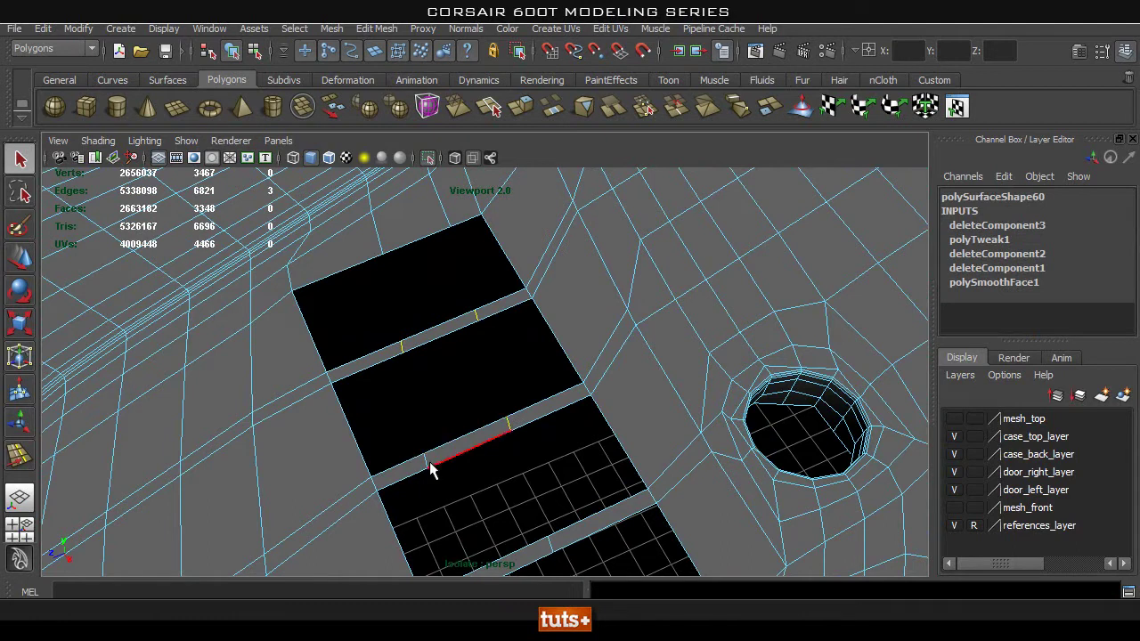
alt+drag(536, 547, 534, 403)
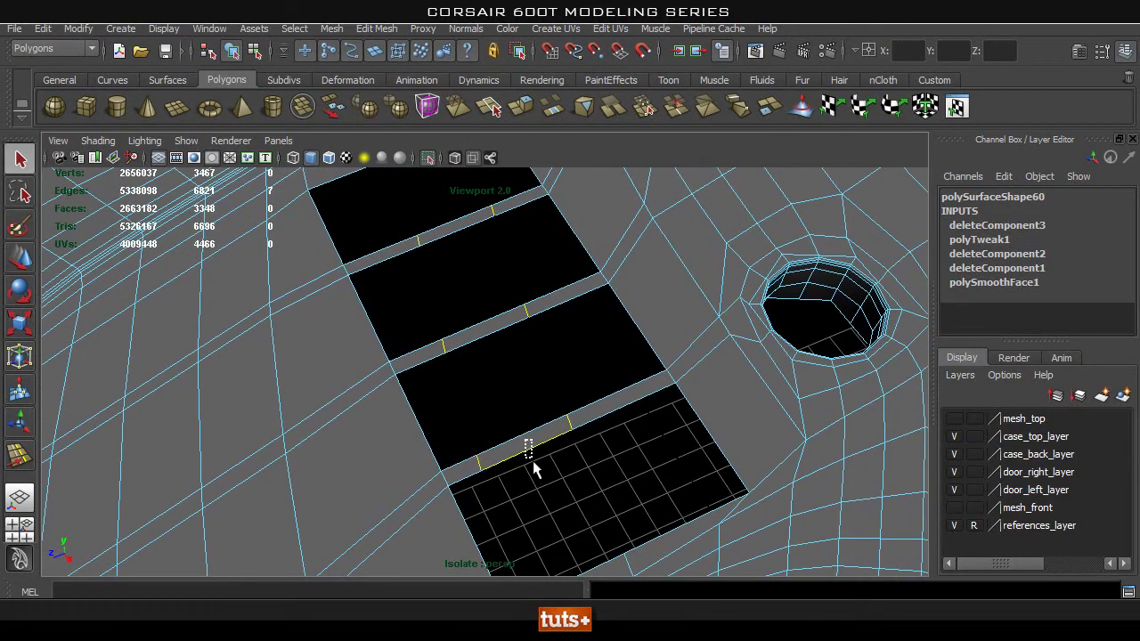
alt+drag(563, 486, 555, 391)
shift+right_drag(525, 317, 457, 337)
mouse_move(660, 392)
alt+mouse_down()
mouse_move(633, 384)
mouse_move(680, 400)
alt+mouse_up()
right_drag(677, 311, 784, 305)
right_drag(614, 293, 679, 237)
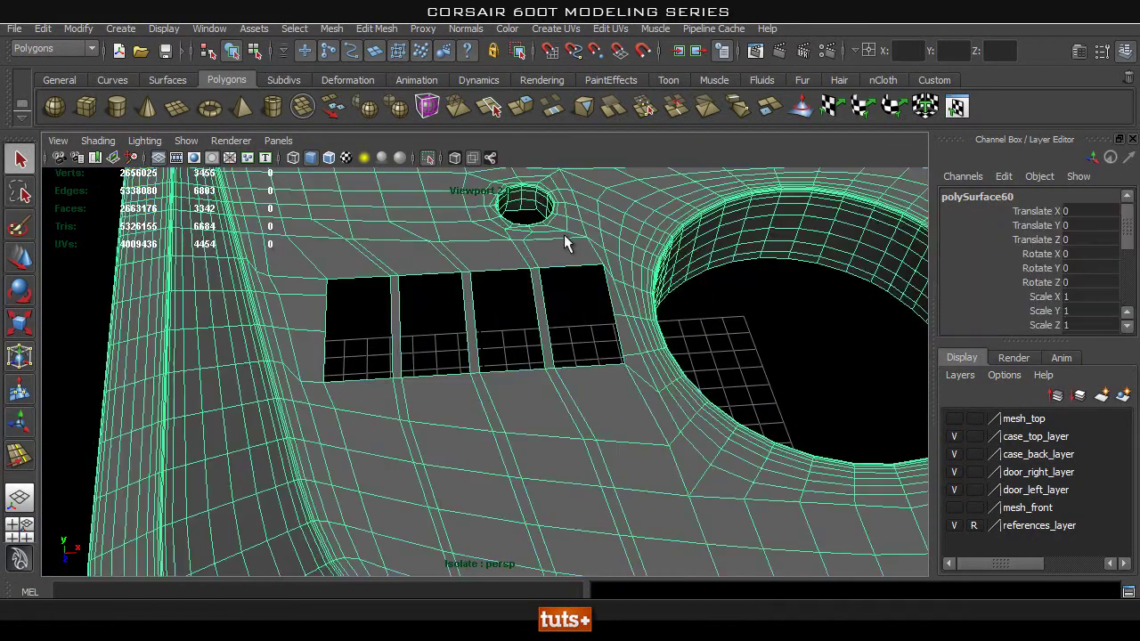
Check the whole top panel with Cleanup, selecting matching polygons among faces with more than 4 sides
alt+right_drag(789, 331, 543, 330)
mouse_move(589, 337)
alt+mouse_down()
mouse_move(659, 338)
mouse_move(575, 348)
alt+mouse_up()
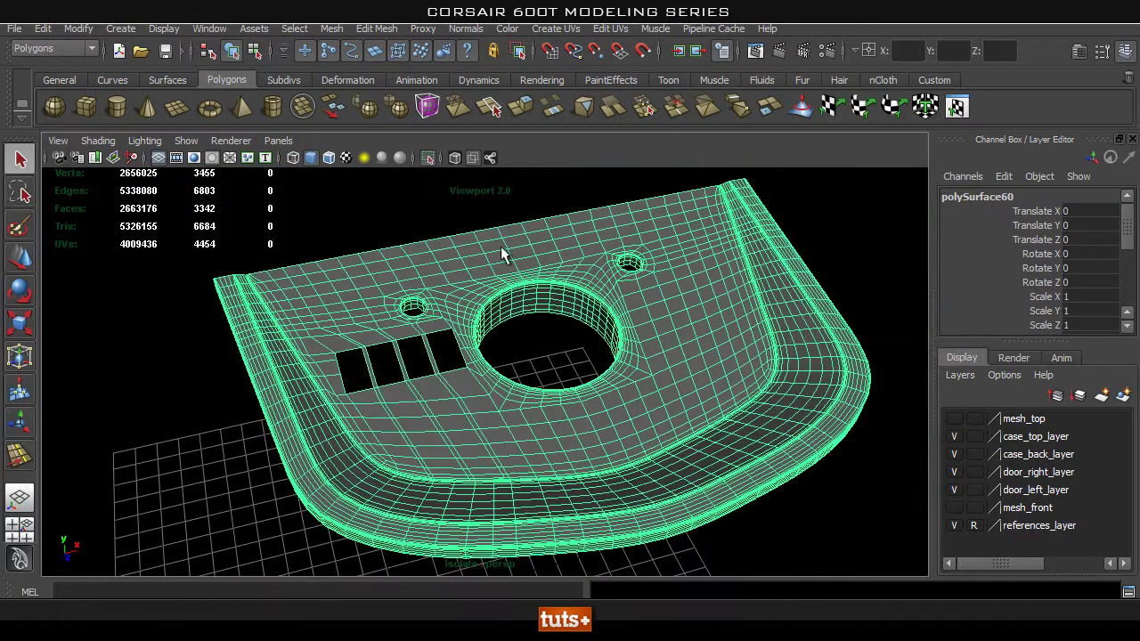
click(332, 28)
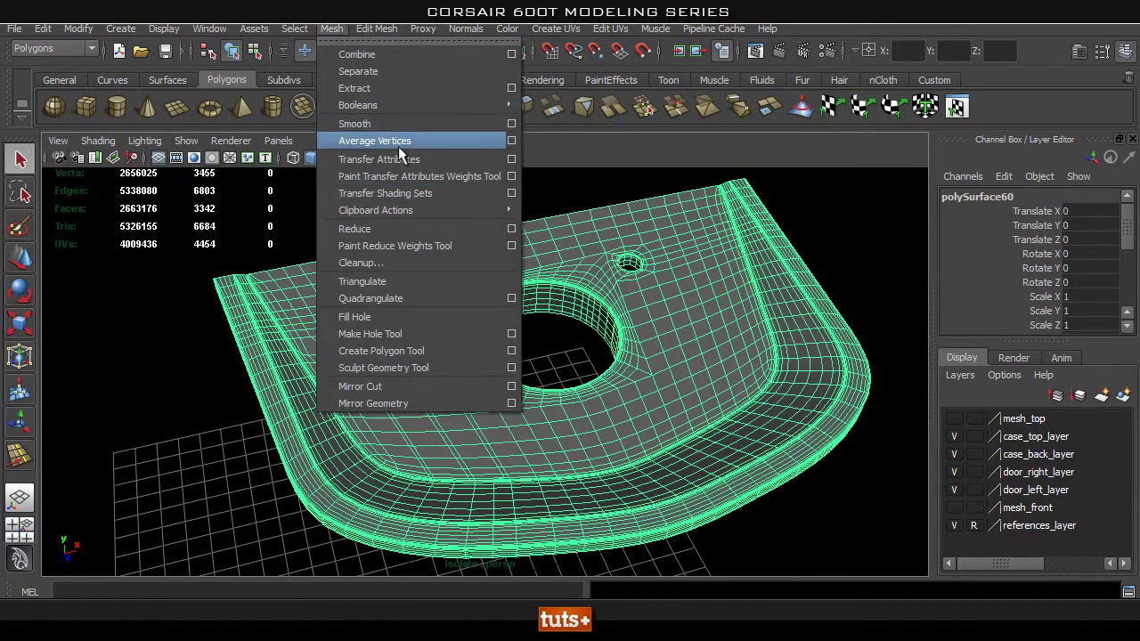
click(360, 262)
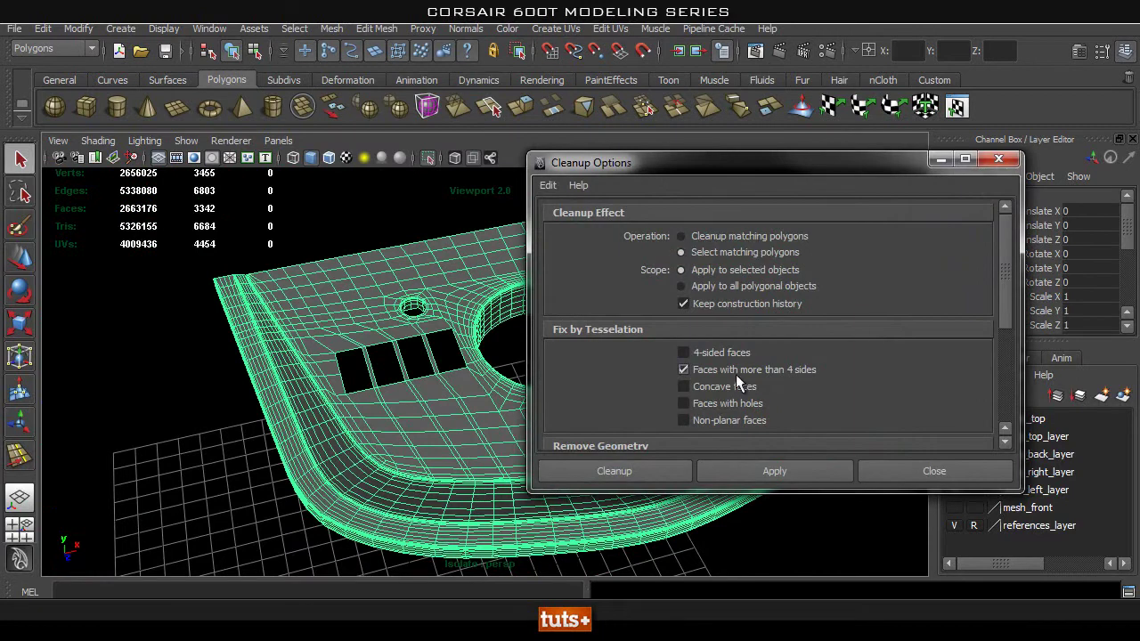
click(602, 474)
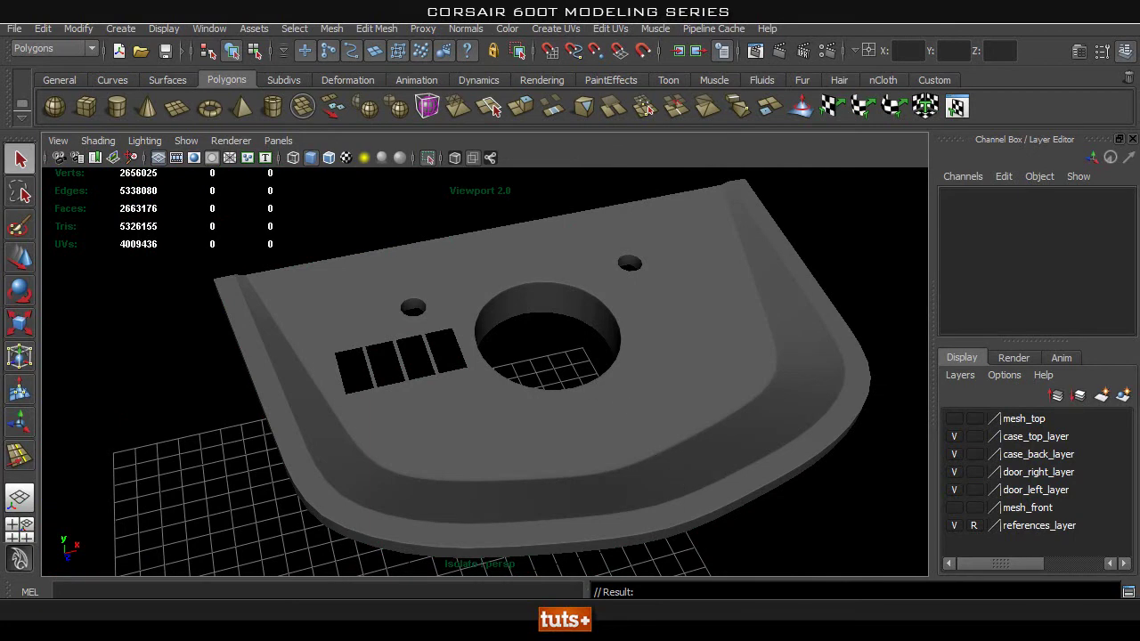
Delete the flared lowest ring of faces beneath one of the panel's small round holes
alt+drag(499, 446, 497, 374)
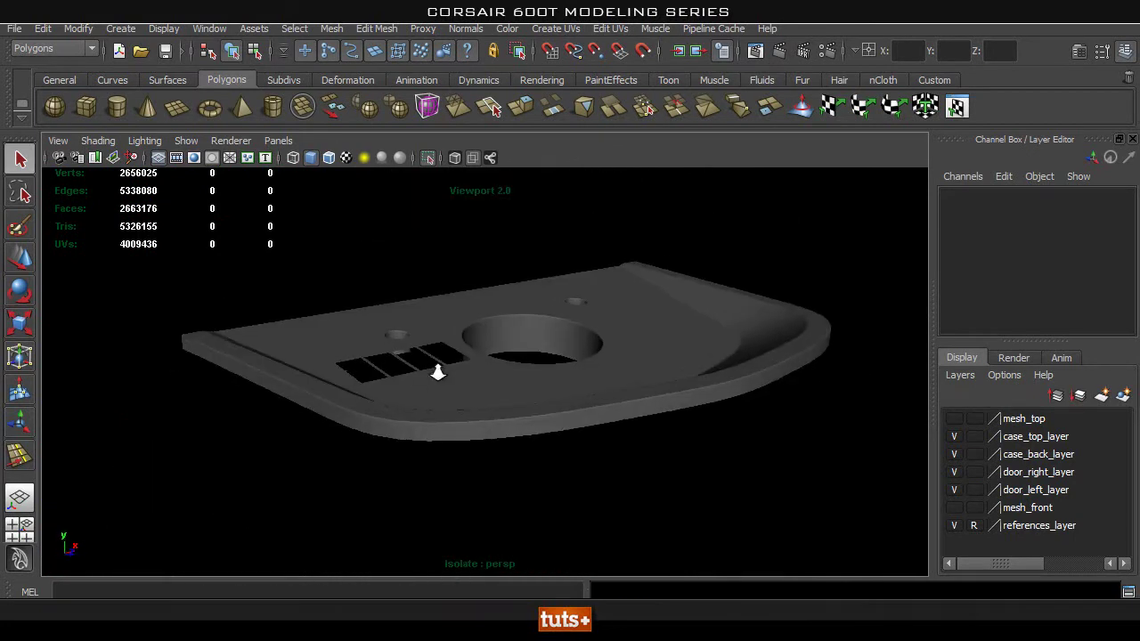
alt+middle_drag(414, 373, 500, 418)
alt+right_drag(436, 447, 552, 453)
alt+drag(552, 453, 570, 433)
alt+middle_drag(330, 486, 383, 392)
alt+right_drag(383, 392, 615, 381)
alt+middle_drag(615, 381, 581, 506)
alt+right_drag(481, 392, 570, 384)
click(518, 360)
key(1)
alt+drag(544, 364, 478, 363)
alt+right_drag(478, 363, 580, 345)
click(636, 343)
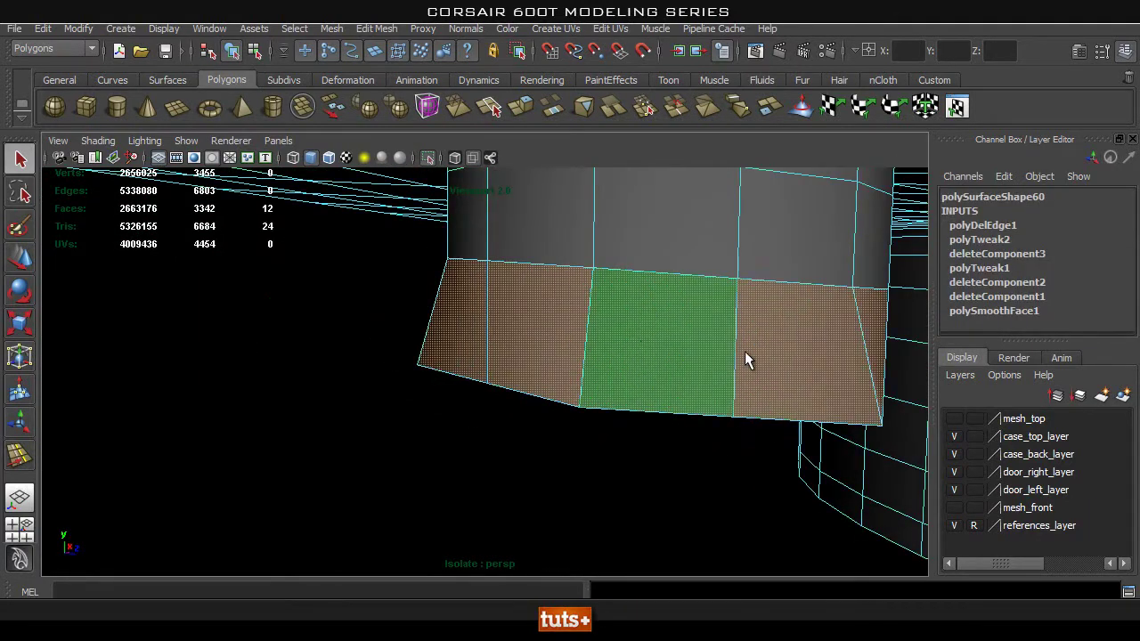
key(Delete)
Delete the flared lowest ring of faces beneath the other small round hole and leave face editing
alt+right_drag(796, 371, 562, 423)
alt+drag(514, 407, 549, 402)
double_click(578, 326)
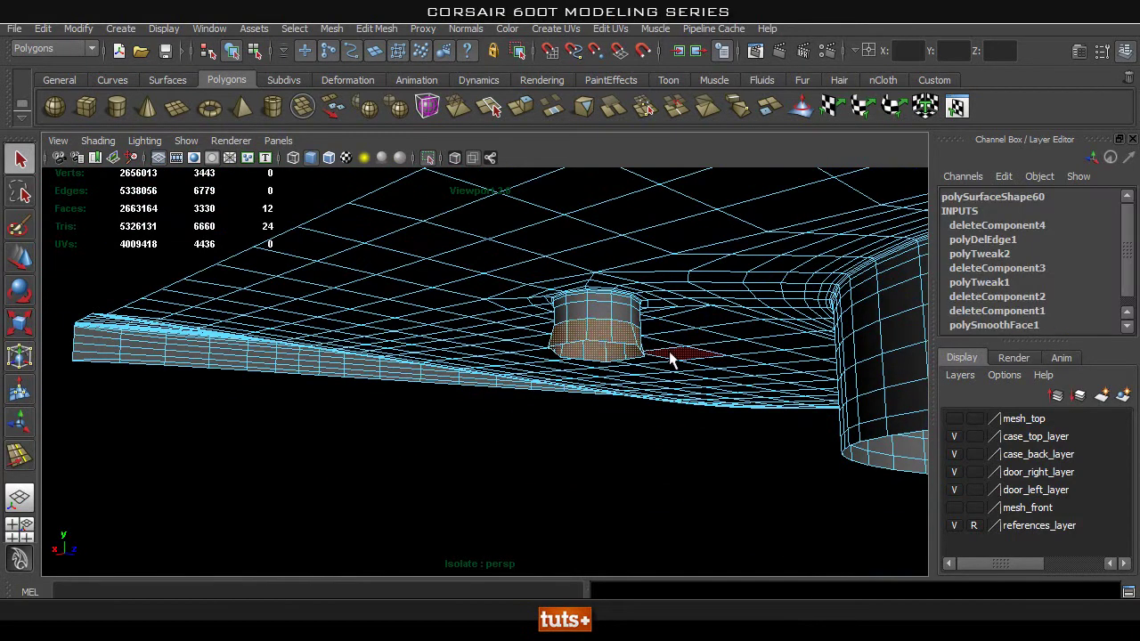
key(Delete)
mouse_move(606, 361)
alt+mouse_down()
mouse_move(616, 386)
mouse_move(526, 438)
alt+mouse_up()
right_drag(515, 383, 573, 316)
Put the panel into edge editing and try to loop-select the border of the slot nearest the large hole
alt+middle_drag(494, 453, 509, 422)
alt+right_drag(509, 422, 602, 425)
alt+middle_drag(404, 534, 554, 406)
alt+right_drag(506, 403, 654, 408)
click(655, 303)
alt+right_drag(655, 302, 699, 354)
alt+middle_drag(688, 267, 628, 283)
right_drag(627, 277, 618, 206)
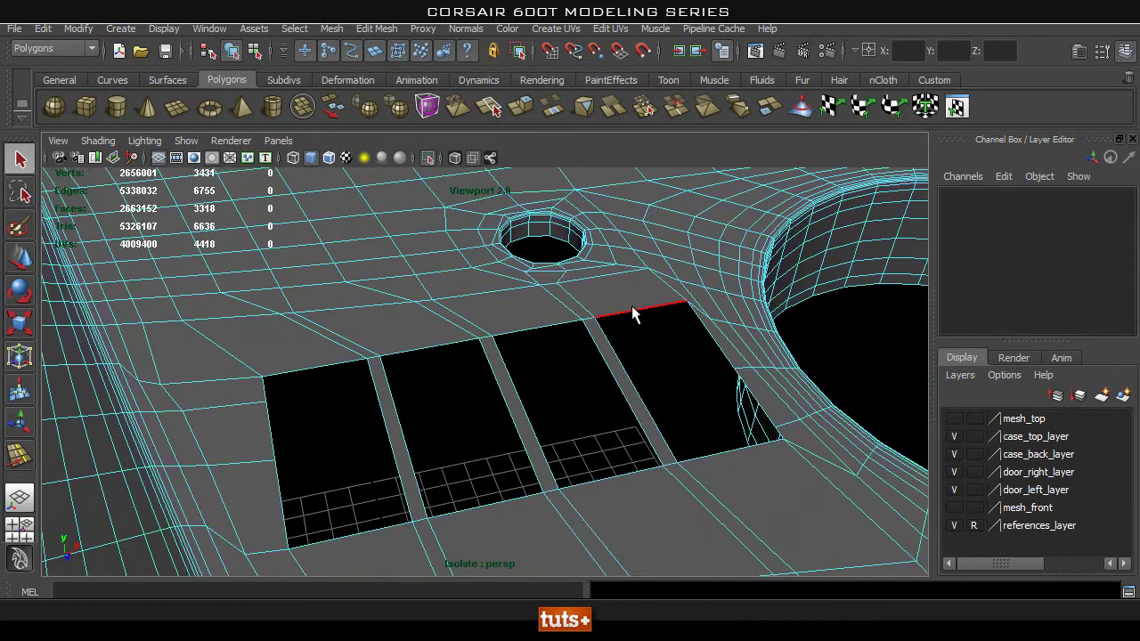
double_click(632, 308)
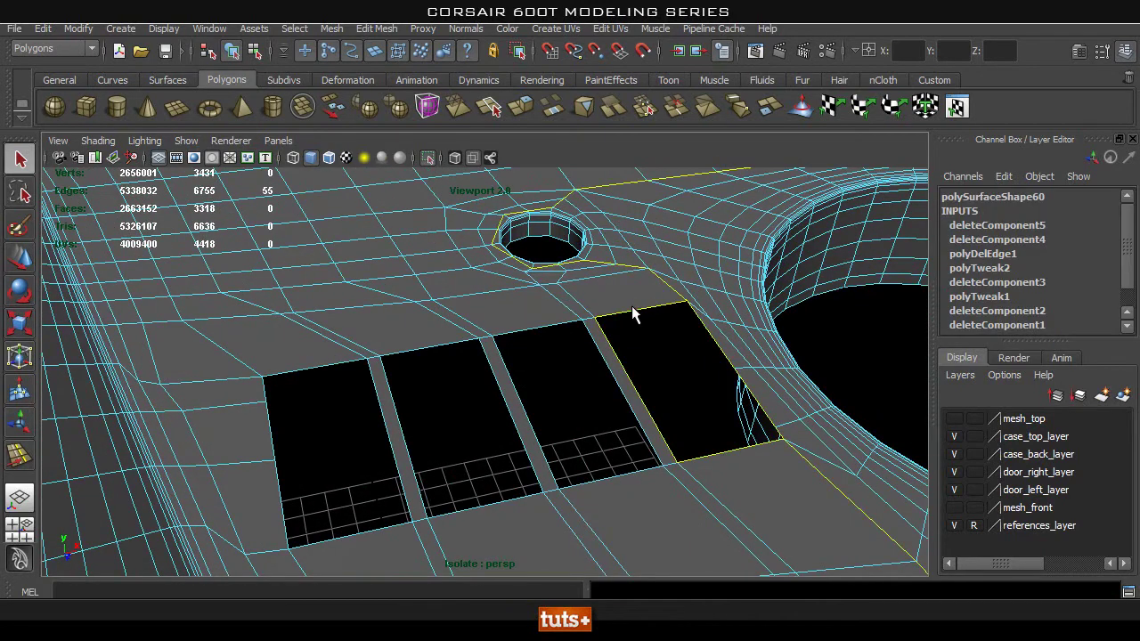
double_click(717, 343)
Select the individual border edges of the slot nearest the large hole
alt+drag(770, 415, 638, 459)
alt+middle_drag(546, 472, 558, 432)
alt+right_drag(543, 441, 610, 437)
click(609, 436)
click(582, 505)
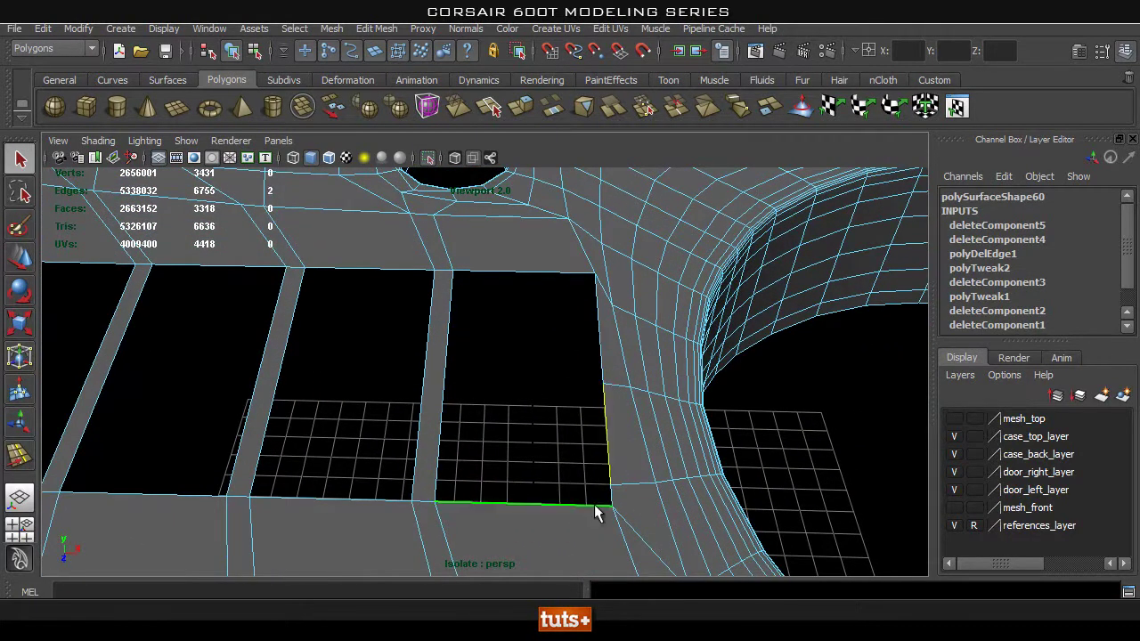
shift+click(561, 276)
alt+drag(519, 431, 484, 394)
alt+middle_drag(436, 315, 540, 384)
alt+right_drag(450, 383, 492, 384)
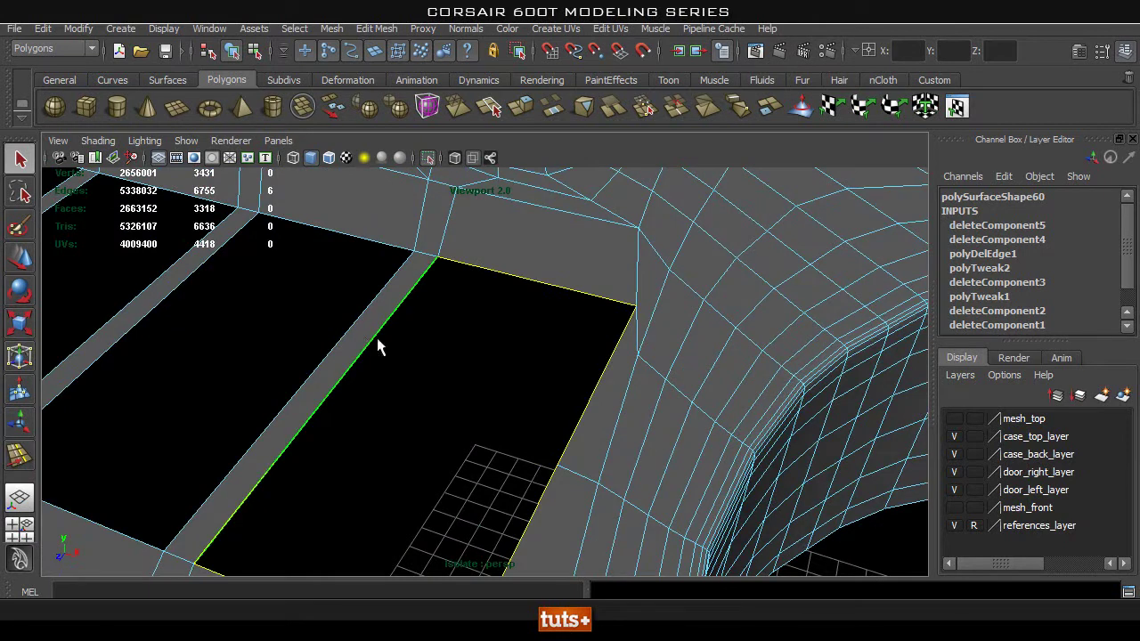
alt+middle_drag(367, 352, 483, 359)
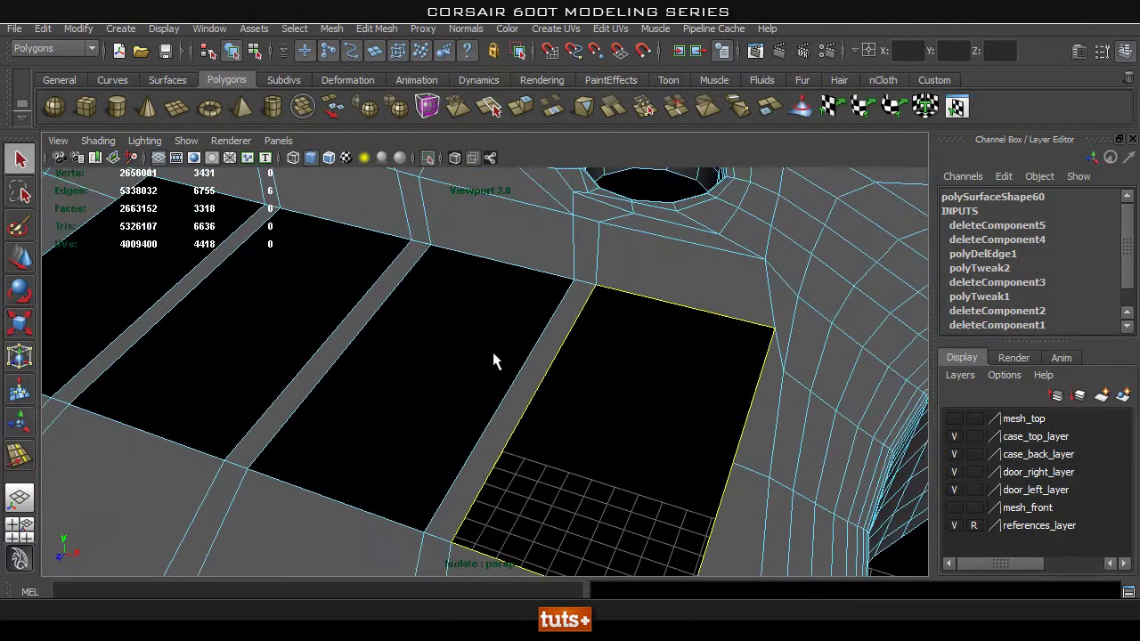
Add the border edges of the other three slots to the selection
shift+click(525, 362)
shift+double_click(526, 362)
shift+double_click(323, 335)
shift+double_click(198, 272)
alt+right_drag(508, 273, 456, 249)
Extrude the slot border edges with an offset of 0.01 and extrude the resulting edges again
click(389, 31)
click(383, 75)
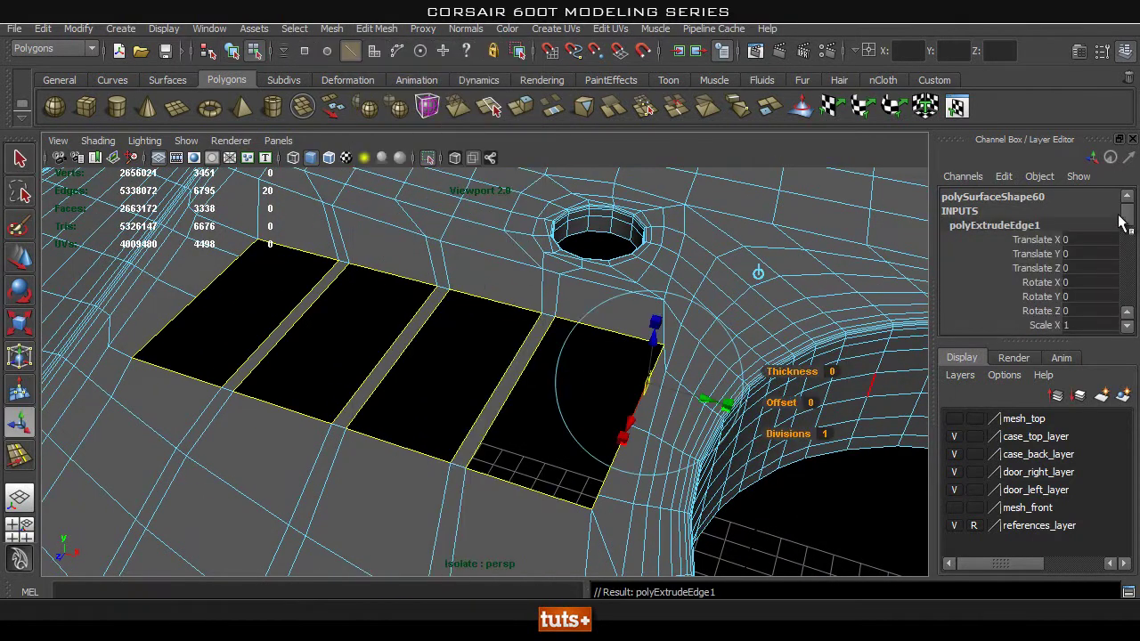
drag(1131, 222, 1137, 282)
click(1049, 289)
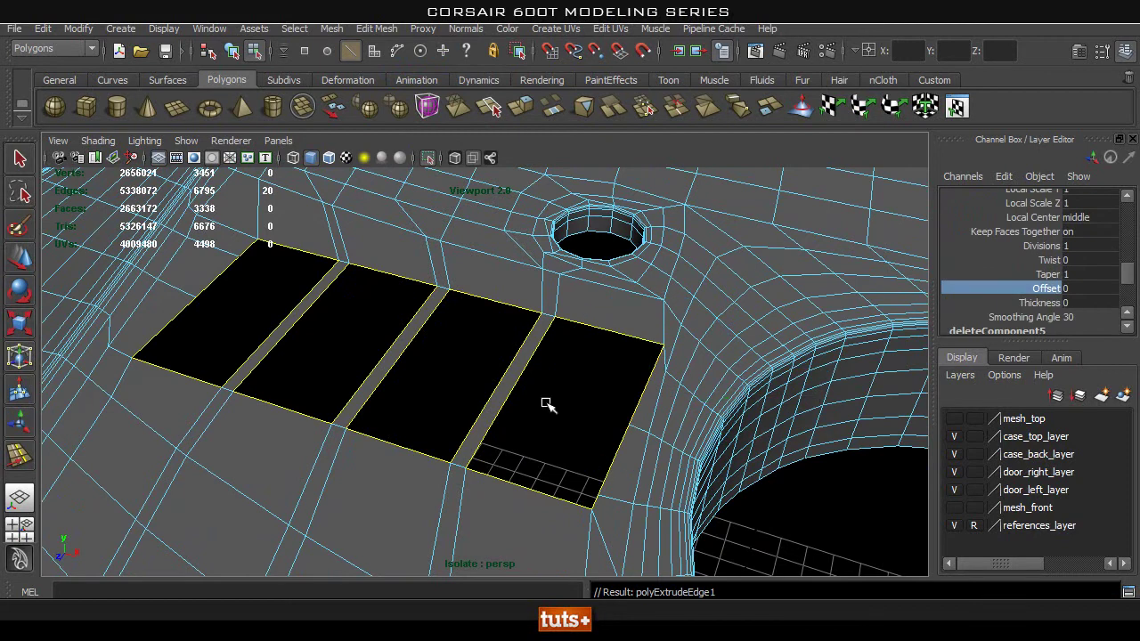
alt+right_drag(335, 375, 362, 383)
middle_drag(410, 367, 409, 365)
alt+right_drag(415, 367, 445, 360)
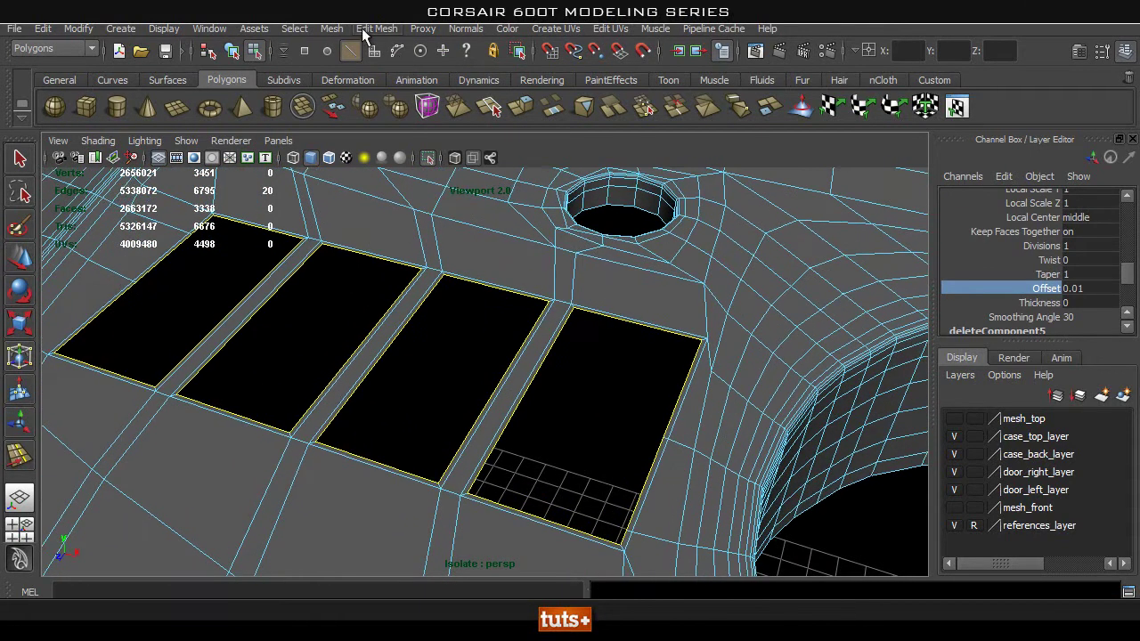
key(ctrl+e)
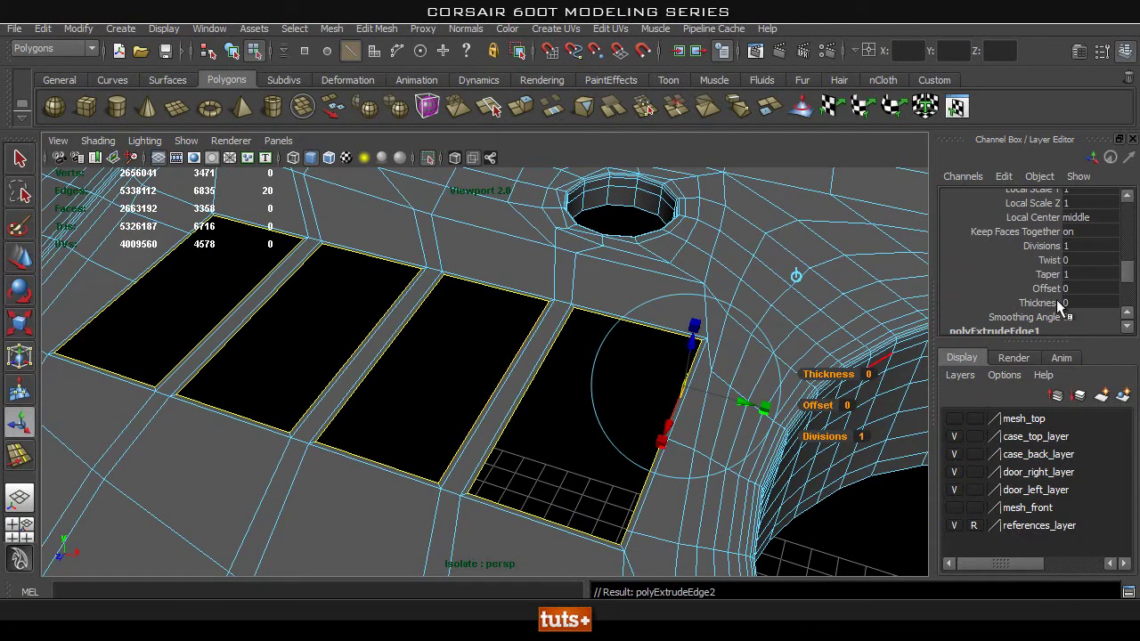
click(1039, 303)
middle_drag(703, 288, 674, 321)
key(ctrl+z)
click(1046, 288)
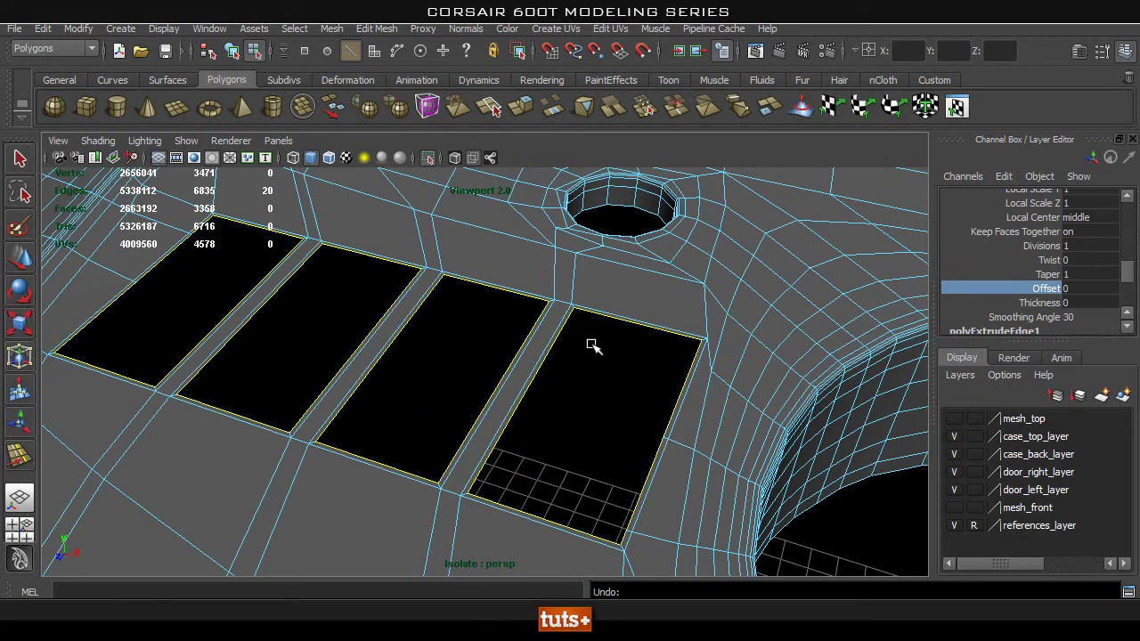
Lower the newly extruded slot edges slightly to form a thin lip
alt+drag(603, 349, 539, 326)
key(w)
drag(362, 294, 365, 301)
Extrude the slot border edges once more and move them well down to form the slots' inner walls
alt+drag(372, 314, 440, 321)
alt+middle_drag(440, 320, 480, 285)
alt+right_drag(487, 290, 415, 293)
alt+middle_drag(415, 293, 498, 290)
alt+right_drag(499, 291, 367, 298)
alt+middle_drag(367, 298, 492, 324)
key(g)
key(w)
drag(453, 325, 455, 394)
alt+right_drag(570, 363, 529, 362)
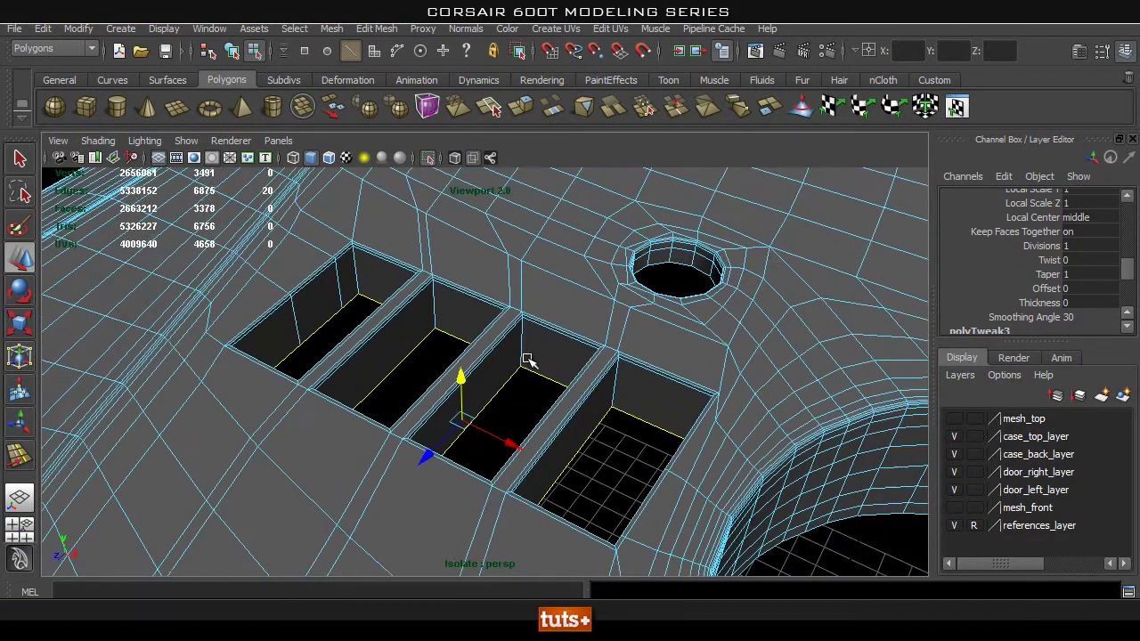
Leave edge editing and examine the deepened slots in smooth preview with nothing selected
alt+middle_drag(529, 362, 613, 424)
alt+right_drag(498, 426, 561, 428)
alt+drag(561, 429, 644, 415)
alt+middle_drag(644, 415, 547, 408)
key(q)
right_drag(684, 300, 756, 280)
key(3)
click(712, 499)
alt+right_drag(672, 491, 608, 465)
alt+middle_drag(607, 465, 591, 452)
alt+drag(586, 457, 626, 450)
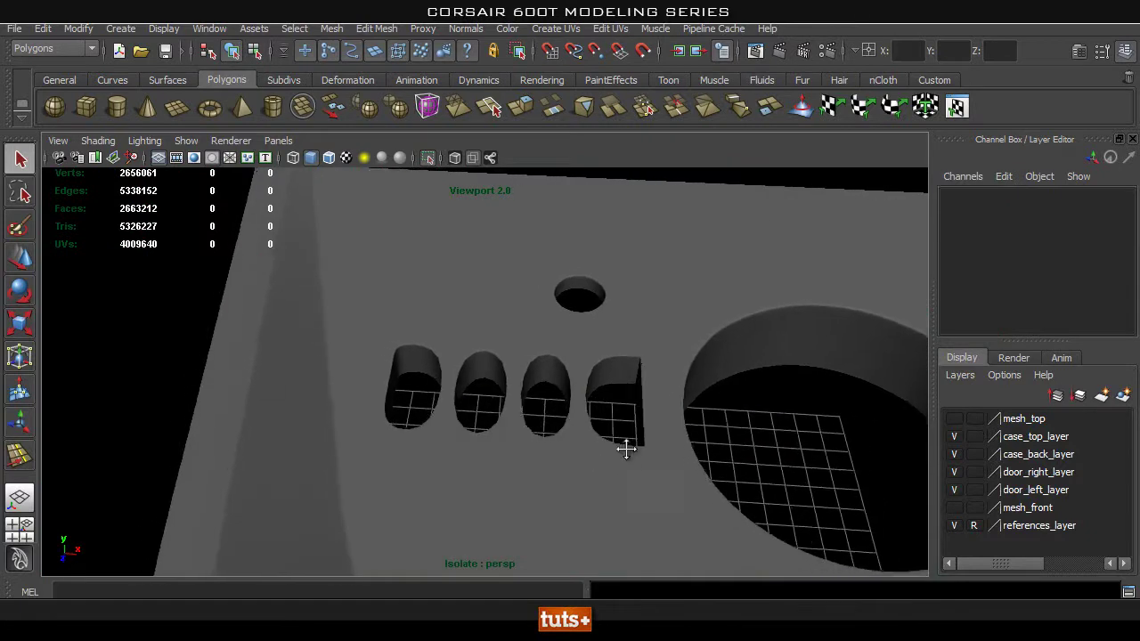
alt+right_drag(626, 450, 699, 447)
Select the panel and compare the corner of the slot nearest the large hole in smoothed and unsmoothed display
click(792, 361)
alt+middle_drag(791, 364, 670, 388)
key(1)
alt+middle_drag(550, 441, 555, 407)
alt+drag(425, 397, 626, 390)
scroll(628, 378, up, 4)
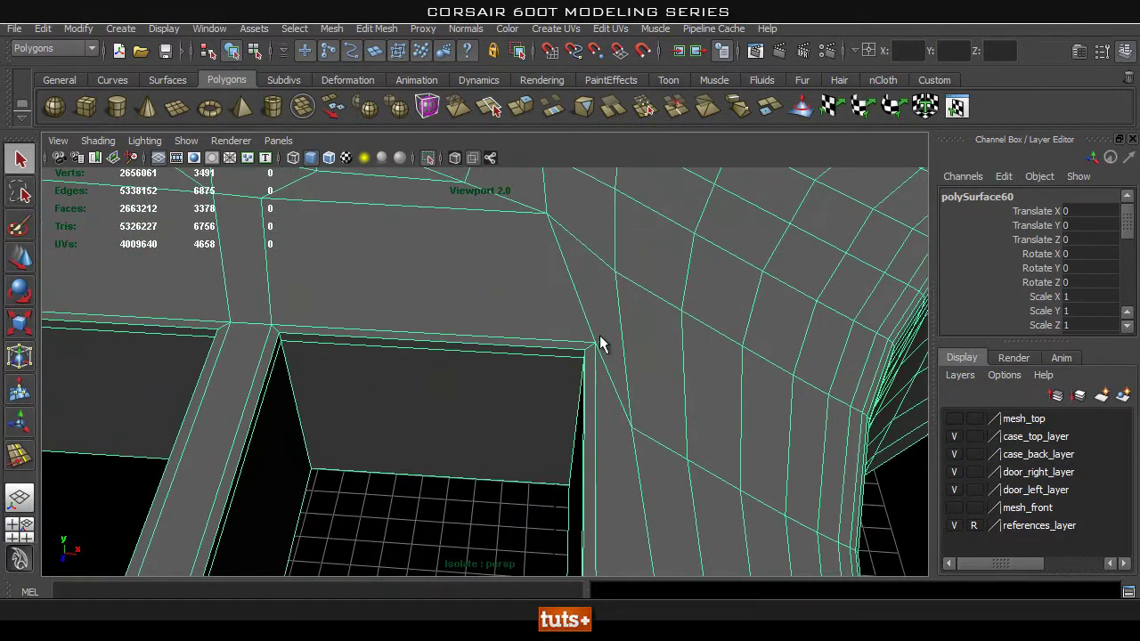
key(3)
key(1)
key(3)
key(1)
scroll(597, 399, down, 3)
alt+drag(588, 402, 492, 377)
alt+right_drag(492, 377, 551, 395)
Preview the rounded slots with nothing selected, and inspect the unsmoothed edges around the end slot's corner
key(3)
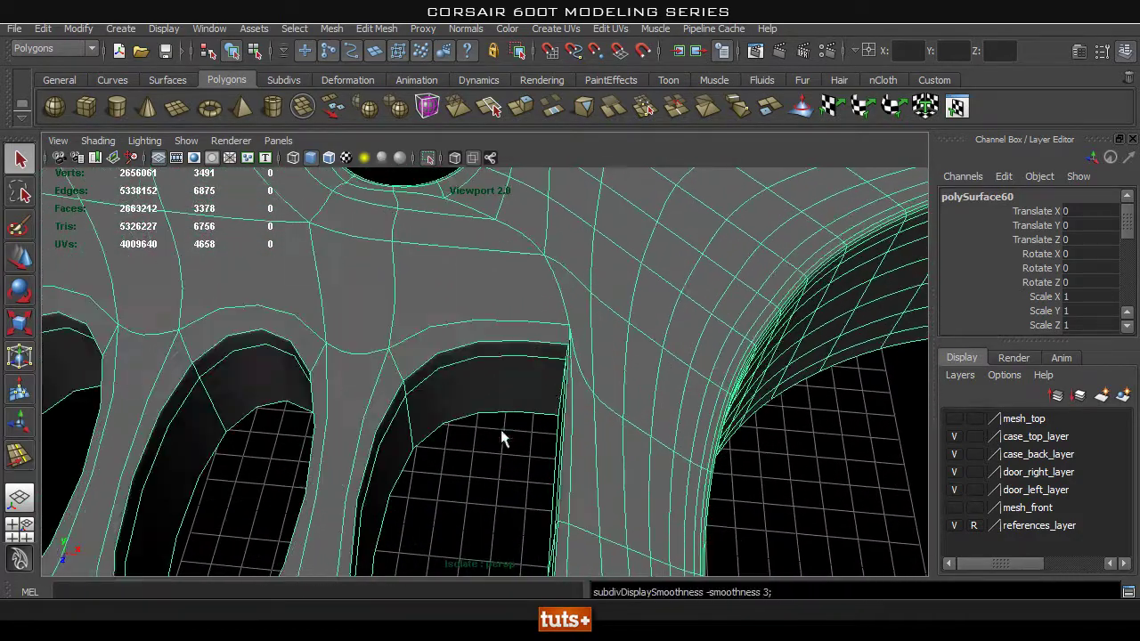
click(487, 459)
alt+drag(573, 456, 550, 441)
scroll(550, 442, down, 3)
alt+middle_drag(473, 402, 558, 383)
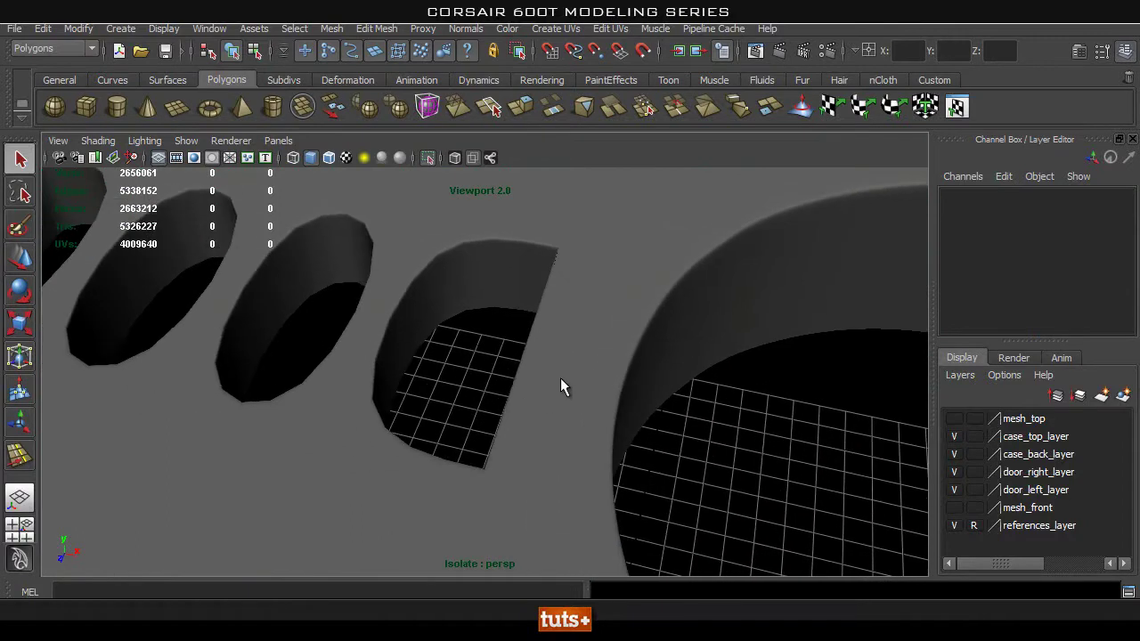
click(568, 319)
key(1)
alt+middle_drag(567, 318, 572, 368)
alt+right_drag(572, 368, 636, 409)
alt+middle_drag(636, 409, 626, 422)
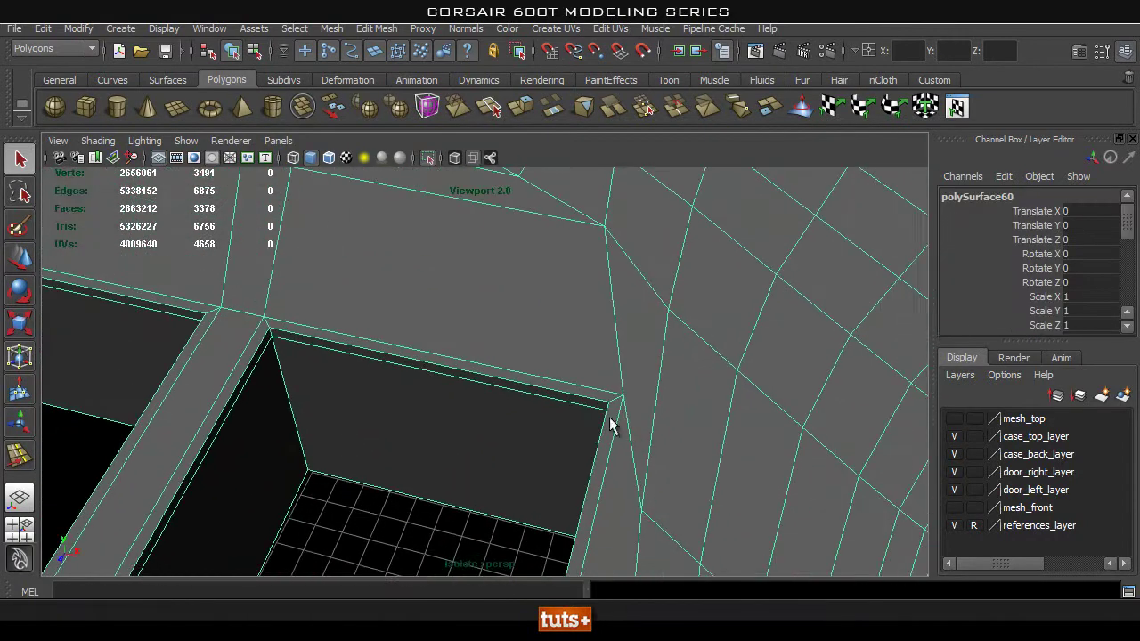
alt+right_drag(602, 419, 613, 422)
scroll(613, 423, down, 5)
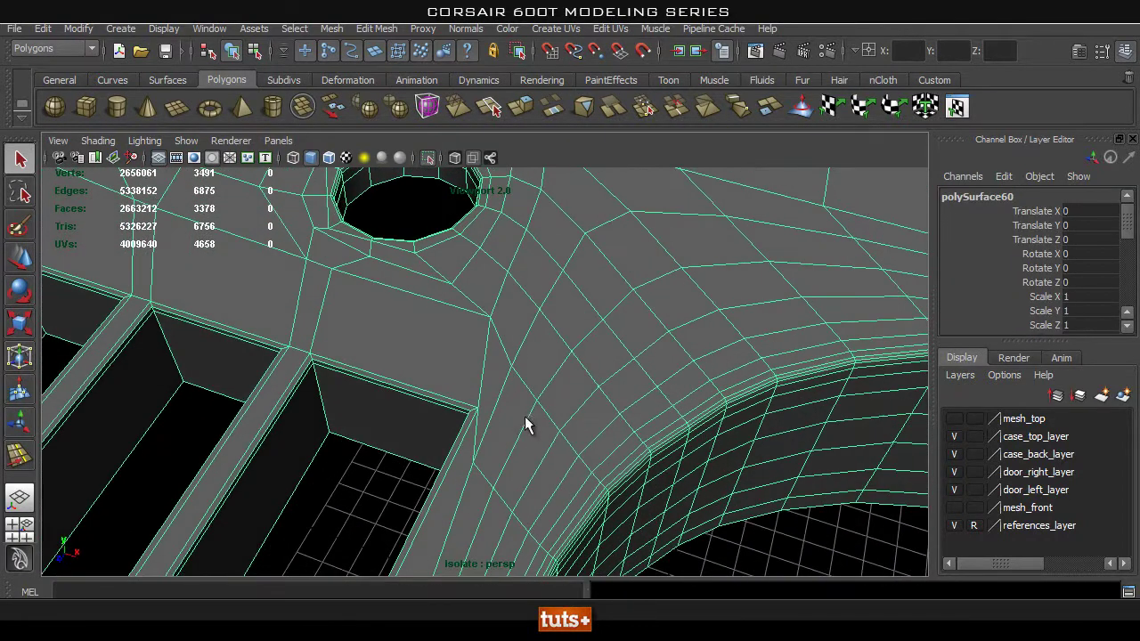
Examine the smoothed slots and the edge flow at the end slot's corners from several angles and distances
key(3)
alt+drag(498, 412, 540, 358)
scroll(579, 404, down, 4)
alt+middle_drag(540, 358, 541, 396)
mouse_move(541, 397)
alt+mouse_down()
mouse_move(509, 401)
mouse_move(522, 390)
alt+mouse_up()
alt+drag(540, 452, 494, 343)
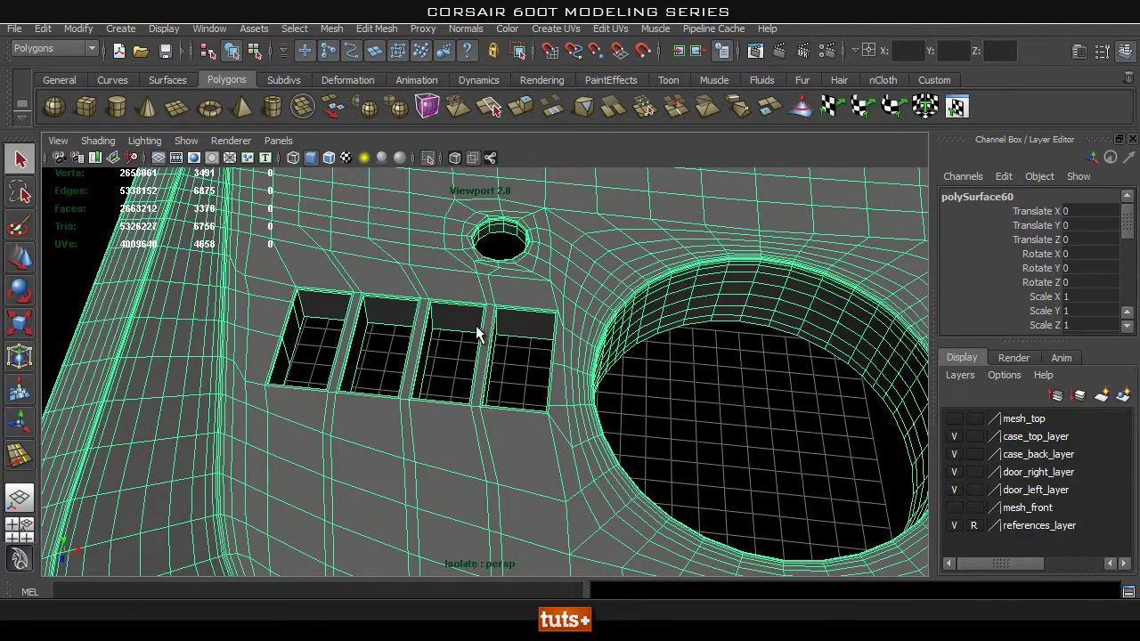
alt+right_drag(470, 338, 591, 337)
alt+drag(590, 338, 512, 407)
alt+right_drag(511, 407, 632, 409)
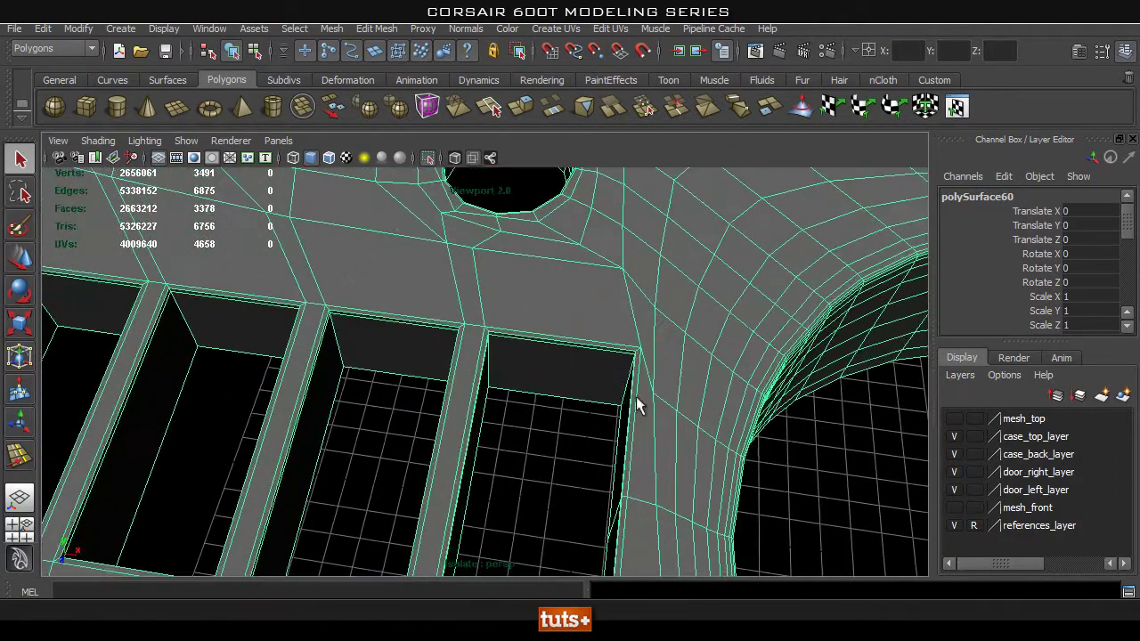
alt+middle_drag(631, 410, 575, 405)
alt+right_drag(489, 382, 608, 374)
alt+middle_drag(608, 374, 584, 525)
alt+right_drag(618, 382, 472, 401)
alt+middle_drag(514, 374, 506, 481)
alt+drag(507, 482, 491, 330)
alt+right_drag(490, 330, 712, 448)
alt+middle_drag(713, 448, 666, 392)
alt+drag(609, 374, 556, 376)
alt+right_drag(526, 374, 374, 399)
alt+middle_drag(374, 399, 448, 395)
Preview the slots smoothed again, clear the selection and examine the sharp side of the end slot up close
key(3)
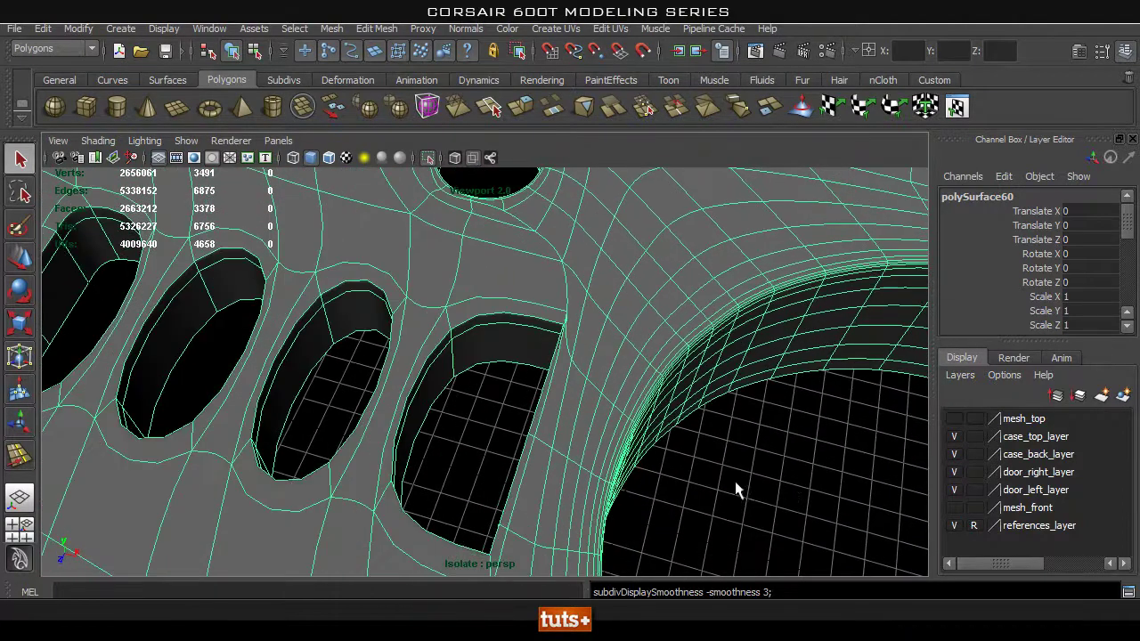
click(789, 486)
alt+right_drag(679, 468, 588, 454)
alt+drag(587, 455, 690, 383)
alt+middle_drag(690, 383, 646, 394)
alt+right_drag(646, 394, 720, 401)
alt+middle_drag(720, 401, 638, 432)
alt+right_drag(637, 432, 746, 446)
Select the panel, turn off its smooth preview and inspect the edges meeting at the end slot's opposite corner
click(738, 450)
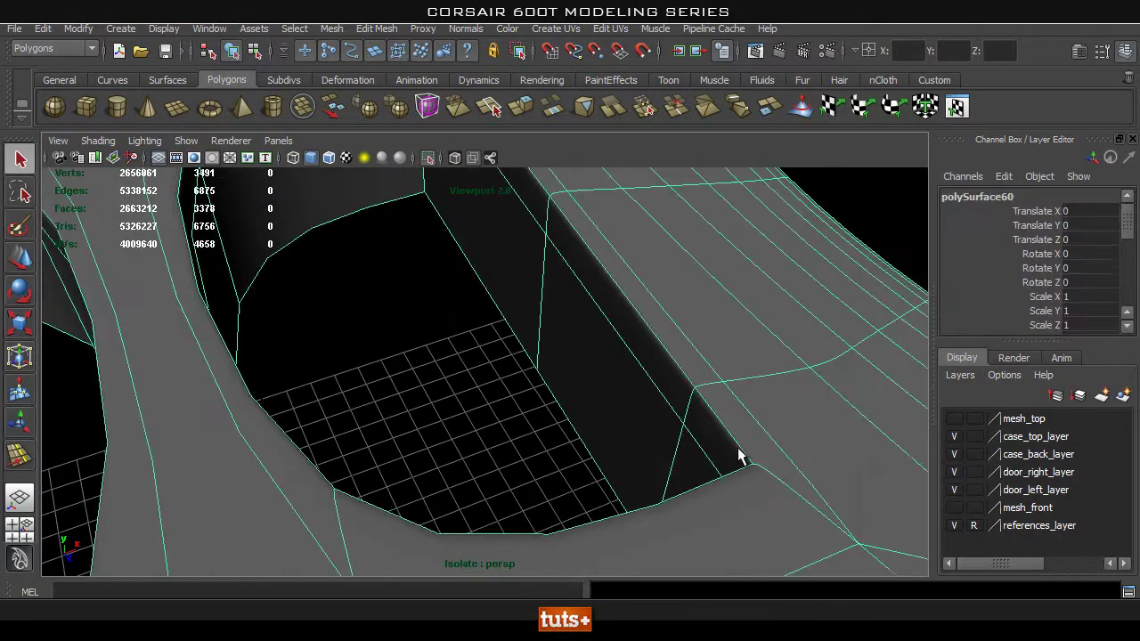
mouse_move(618, 330)
alt+mouse_down()
mouse_move(580, 311)
mouse_move(628, 341)
alt+mouse_up()
alt+middle_drag(556, 315, 563, 356)
key(1)
alt+drag(575, 422, 628, 468)
alt+middle_drag(775, 492, 674, 430)
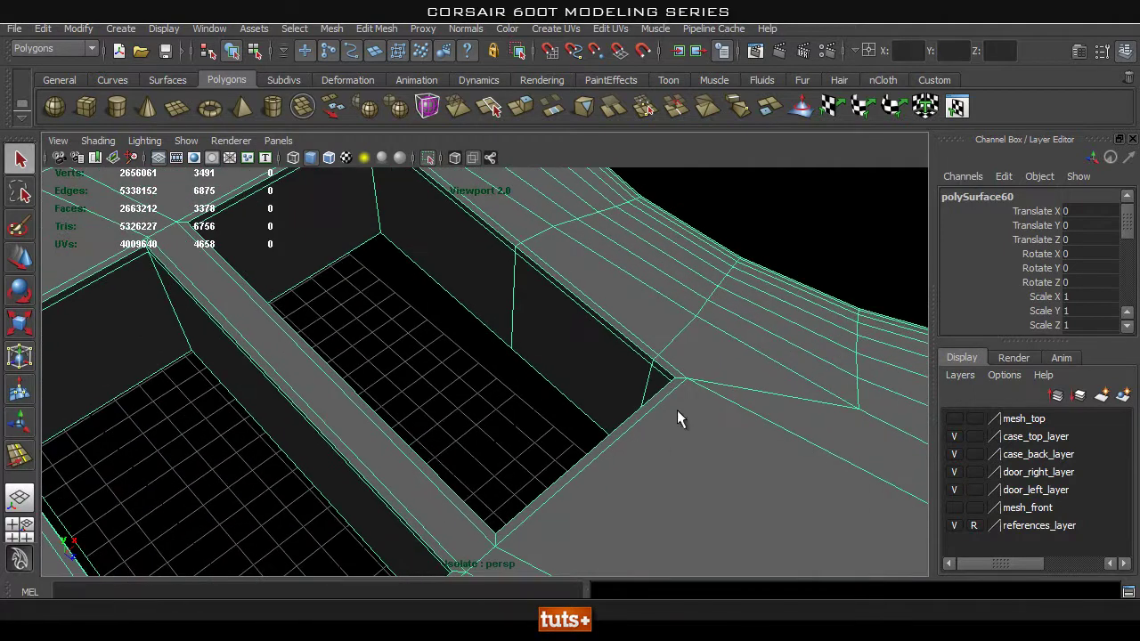
Compare the panel smoothed and unsmoothed, and examine the edges meeting at the end slot's corners
alt+drag(609, 349, 624, 365)
alt+drag(446, 439, 343, 375)
key(3)
key(1)
key(3)
key(1)
alt+middle_drag(343, 375, 499, 378)
alt+drag(498, 378, 353, 404)
alt+right_drag(353, 404, 409, 402)
alt+drag(409, 403, 480, 408)
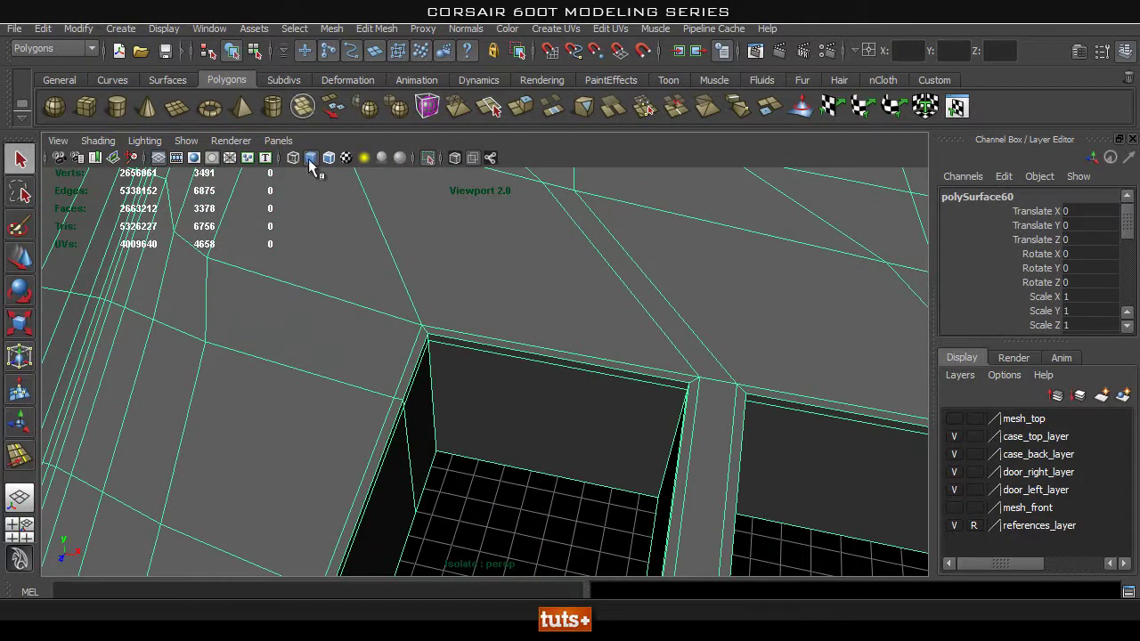
Use the Insert Edge Loop tool to add a tight supporting loop on each side of the end slot's outer corner
click(375, 28)
click(432, 193)
alt+drag(339, 359, 452, 384)
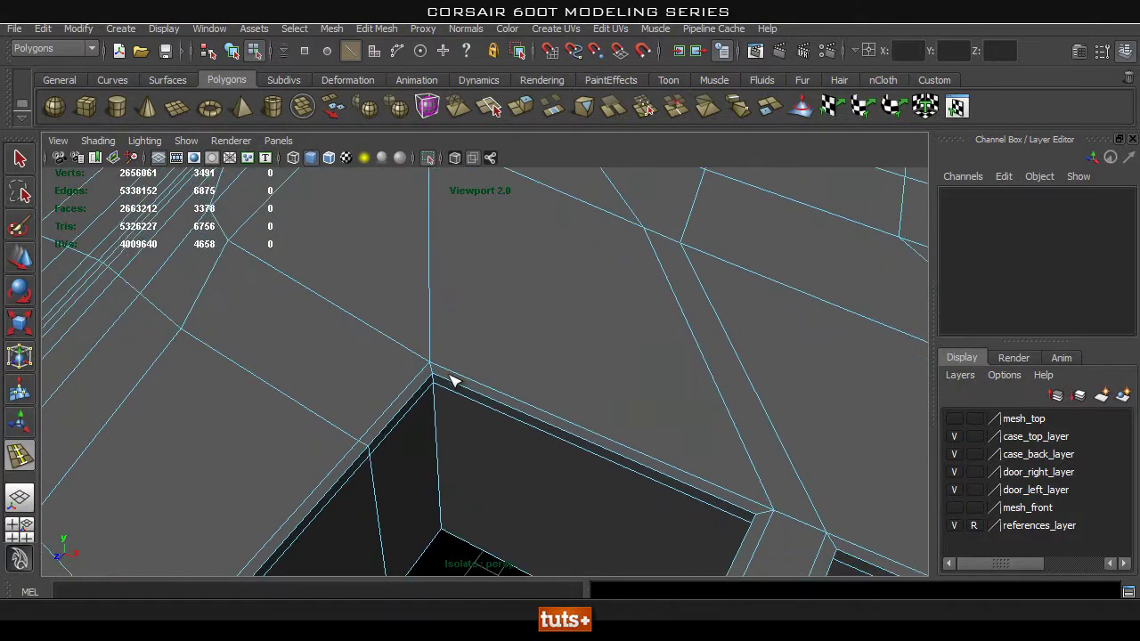
click(448, 381)
alt+right_drag(443, 380, 303, 335)
alt+drag(428, 335, 468, 326)
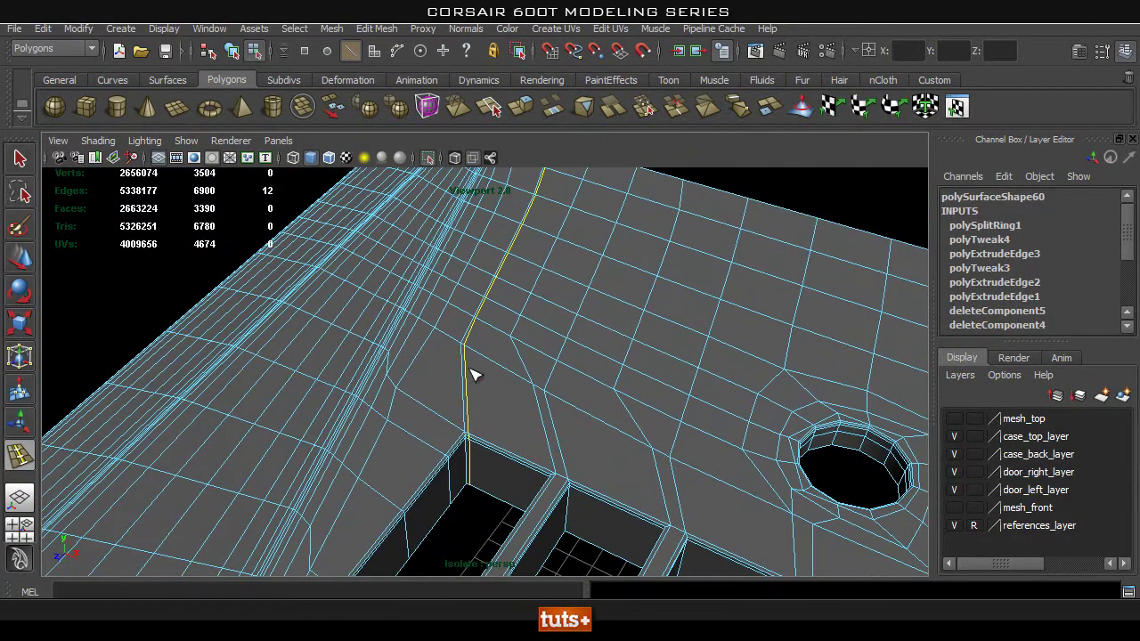
alt+right_drag(384, 463, 564, 473)
alt+middle_drag(565, 473, 569, 390)
alt+right_drag(400, 397, 487, 400)
click(437, 392)
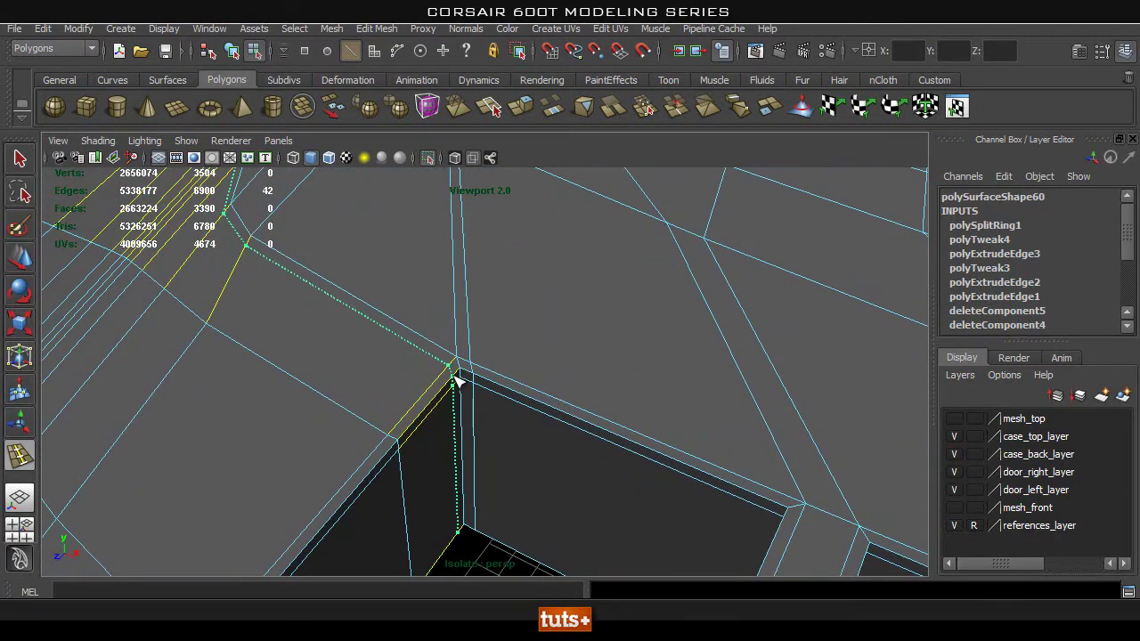
Insert tight edge loops on both sides of the end slot's corner beside the first divider bar
alt+drag(452, 377, 748, 397)
alt+middle_drag(747, 397, 421, 384)
alt+drag(421, 383, 537, 400)
alt+middle_drag(570, 392, 485, 417)
alt+right_drag(573, 395, 726, 374)
alt+middle_drag(726, 374, 609, 383)
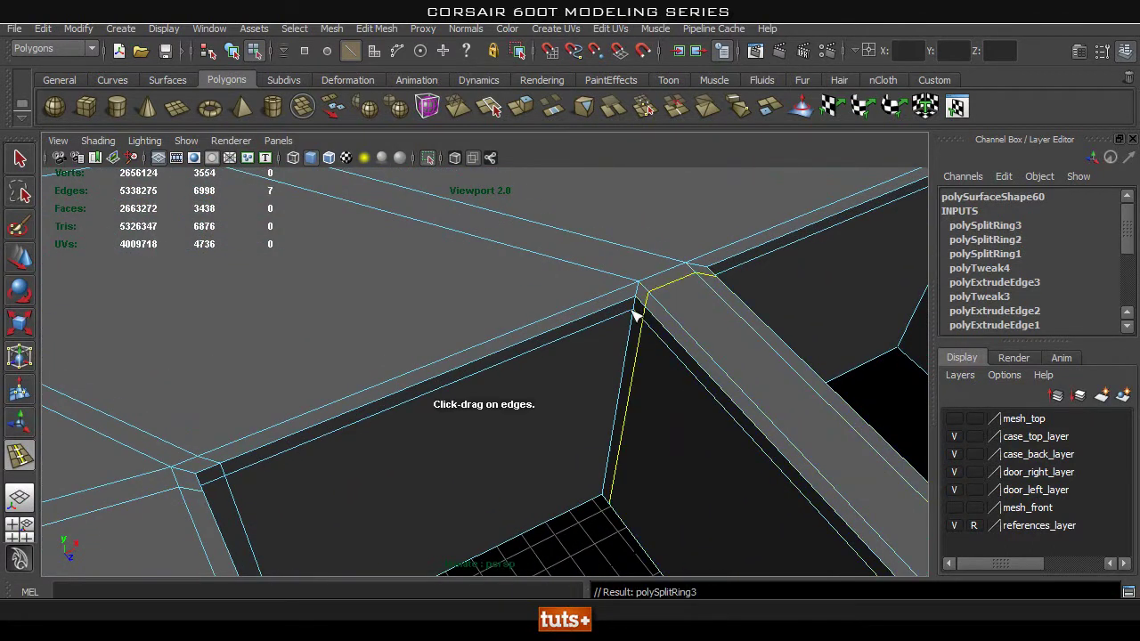
drag(629, 308, 632, 307)
Insert supporting edge loops around the slot corner and across the divider bar at the first divider's opposite end
alt+right_drag(801, 383, 716, 415)
alt+middle_drag(715, 415, 522, 339)
alt+drag(521, 339, 776, 330)
alt+middle_drag(775, 330, 542, 463)
alt+right_drag(389, 382, 649, 383)
alt+right_drag(592, 343, 677, 343)
alt+middle_drag(599, 312, 542, 397)
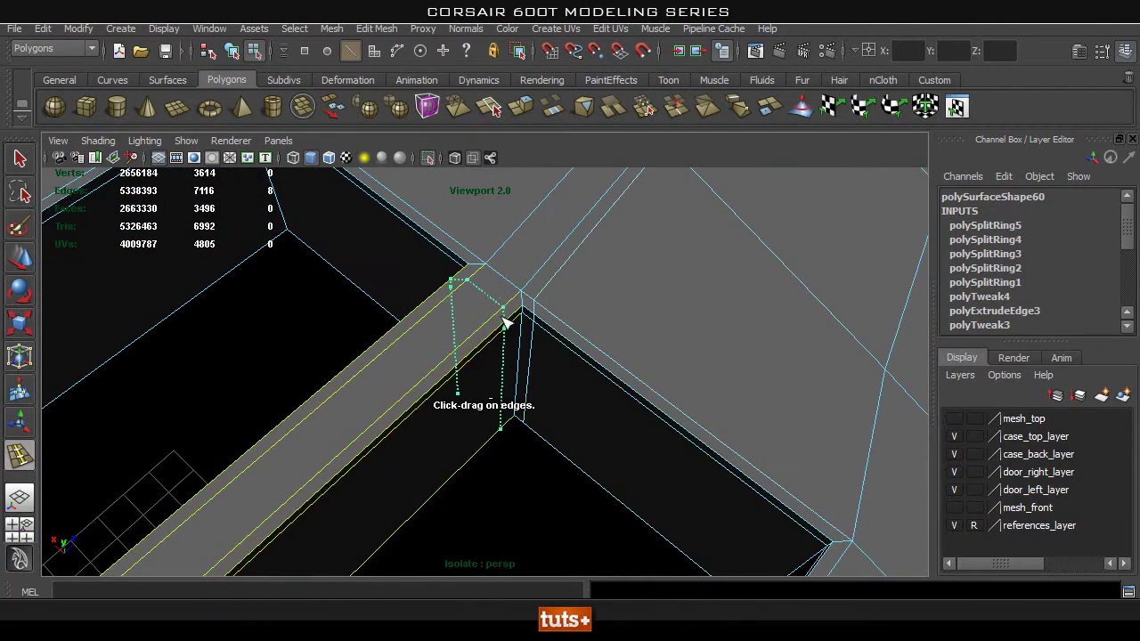
click(520, 322)
Follow the inserted edge loops across the panel's surface out to its curved rim
mouse_move(520, 322)
alt+right_down()
mouse_move(588, 277)
mouse_move(651, 359)
mouse_move(536, 335)
alt+right_up()
alt+middle_drag(578, 265, 500, 328)
alt+right_drag(499, 328, 849, 368)
alt+middle_drag(621, 303, 614, 346)
mouse_move(615, 346)
alt+right_down()
mouse_move(729, 350)
mouse_move(570, 368)
mouse_move(511, 353)
mouse_move(629, 330)
alt+right_up()
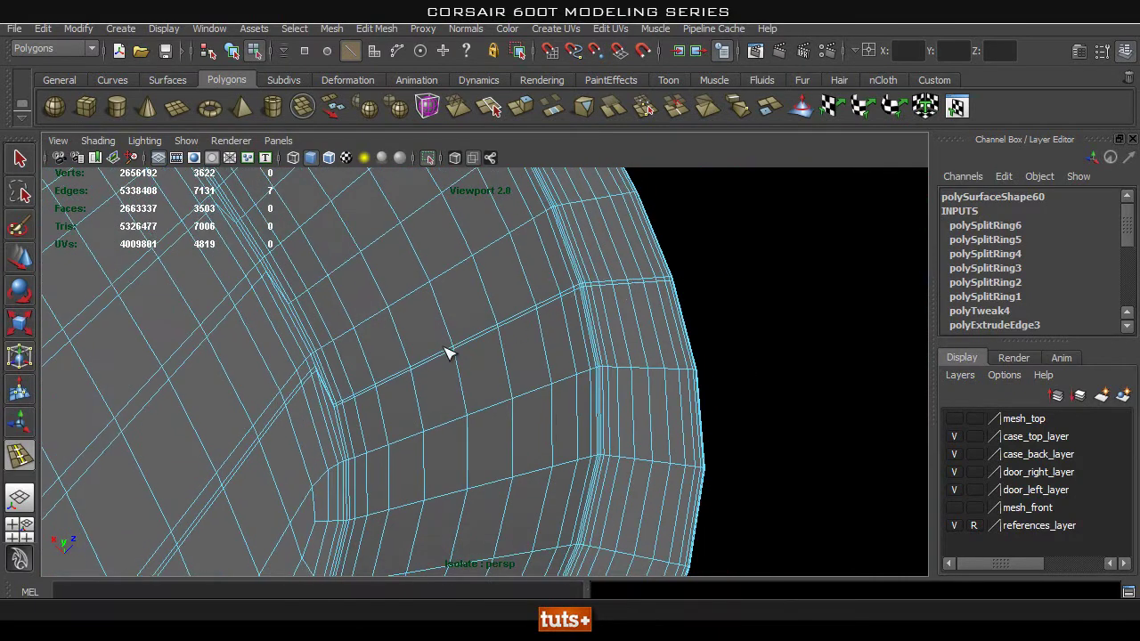
alt+right_drag(666, 292, 407, 326)
alt+middle_drag(308, 343, 542, 233)
alt+right_drag(382, 295, 704, 377)
Insert tight edge loops on both sides of the end slot's remaining outer corner near the panel's raised rim
alt+drag(705, 377, 727, 382)
alt+right_drag(647, 356, 555, 359)
alt+drag(536, 352, 562, 361)
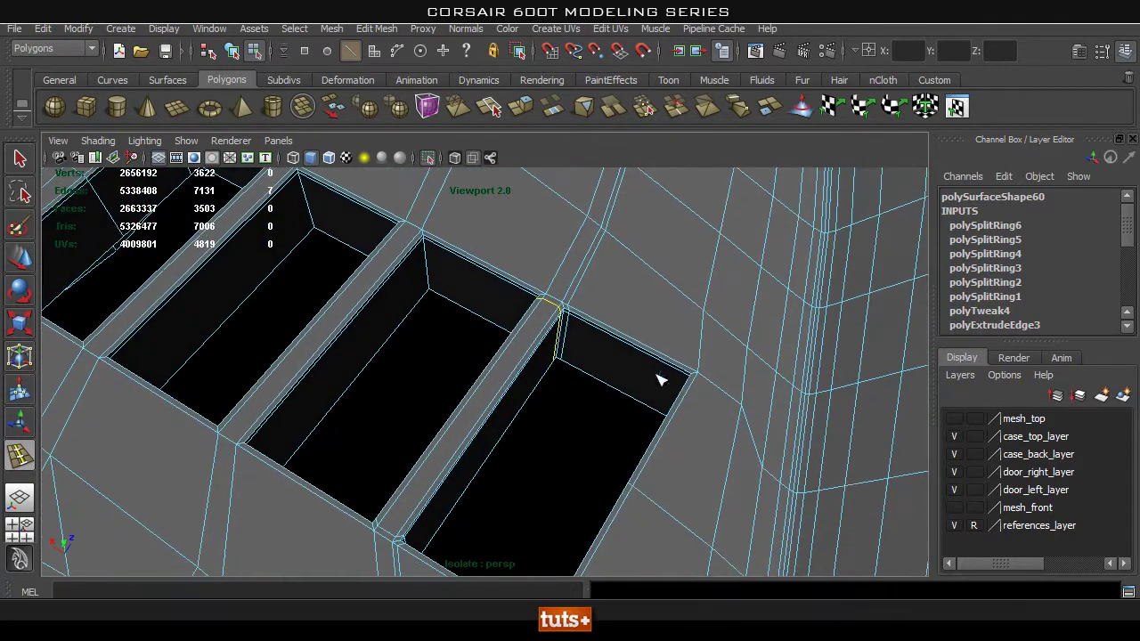
alt+middle_drag(562, 361, 472, 371)
alt+right_drag(475, 371, 651, 384)
alt+middle_drag(716, 384, 613, 396)
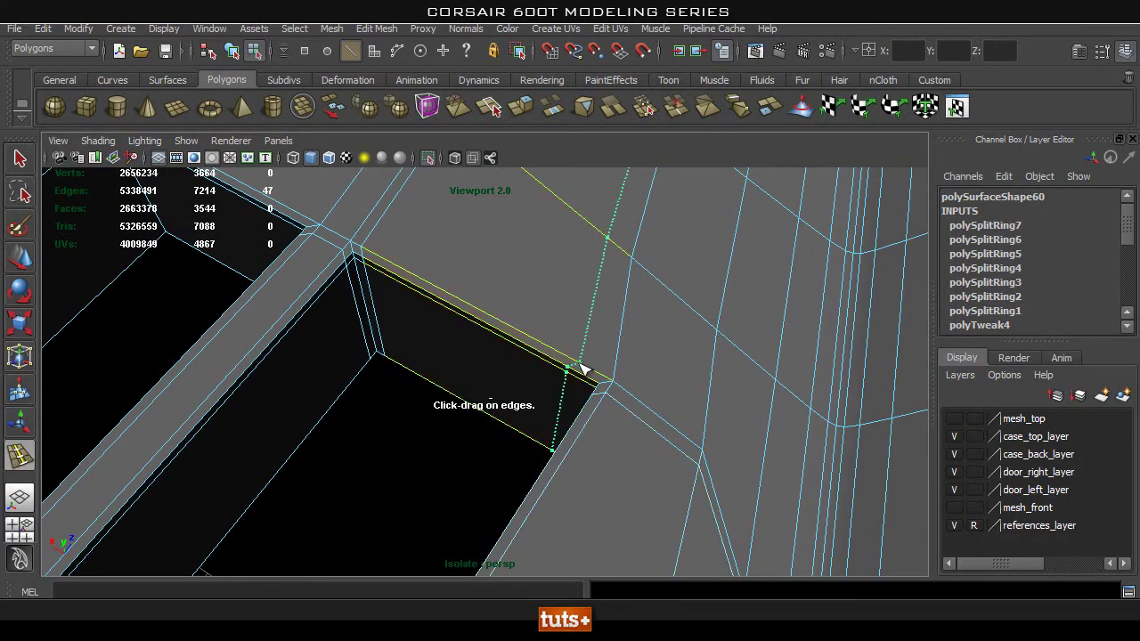
click(596, 387)
alt+drag(596, 387, 561, 361)
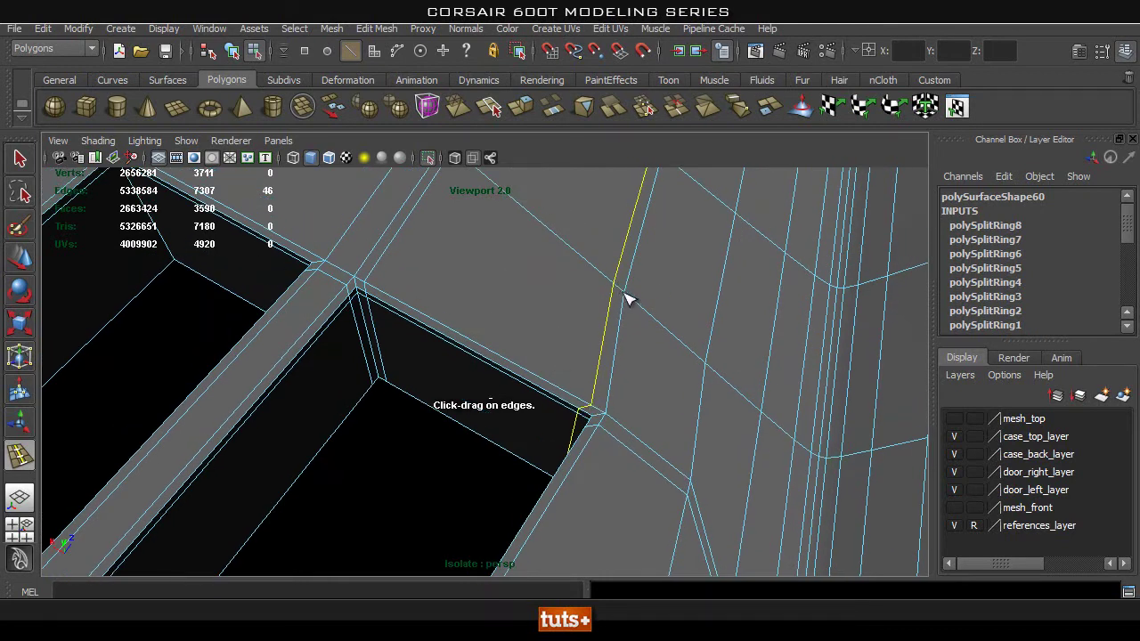
Insert tight edge loops across the end walls of the inner slots, close to their corners at the divider bars
alt+right_drag(646, 443, 410, 380)
alt+middle_drag(409, 379, 552, 375)
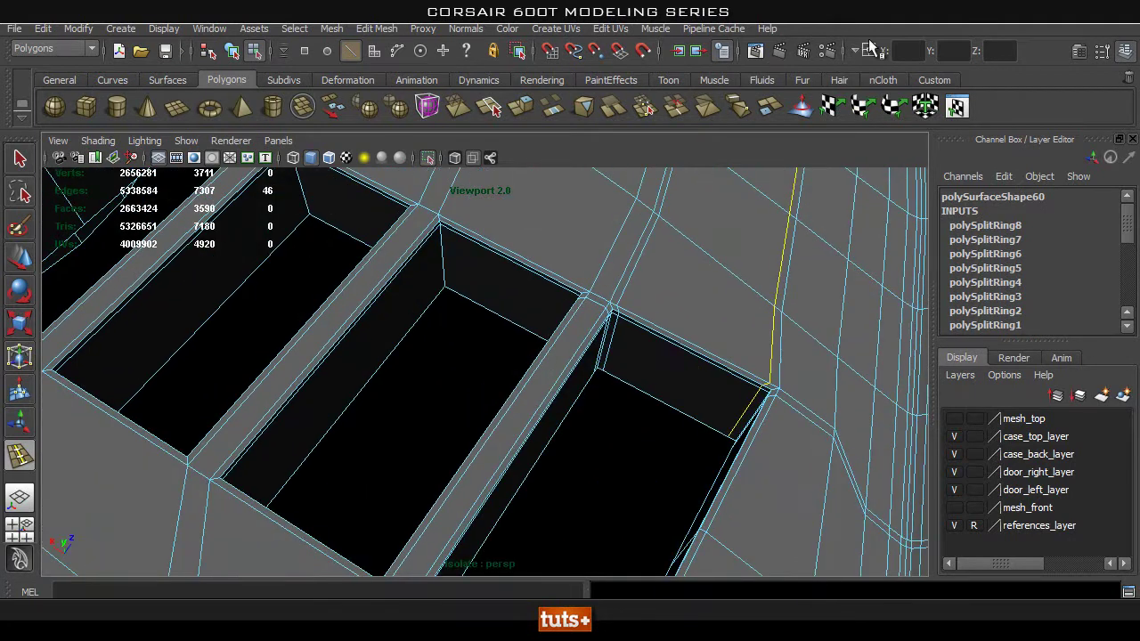
alt+right_drag(730, 311, 544, 333)
alt+middle_drag(396, 442, 435, 366)
alt+right_drag(434, 366, 581, 367)
mouse_move(580, 367)
alt+mouse_down()
mouse_move(591, 369)
mouse_move(570, 374)
alt+mouse_up()
alt+right_drag(570, 374, 481, 374)
alt+drag(481, 374, 587, 360)
alt+middle_drag(602, 372, 666, 438)
alt+right_drag(562, 347, 662, 323)
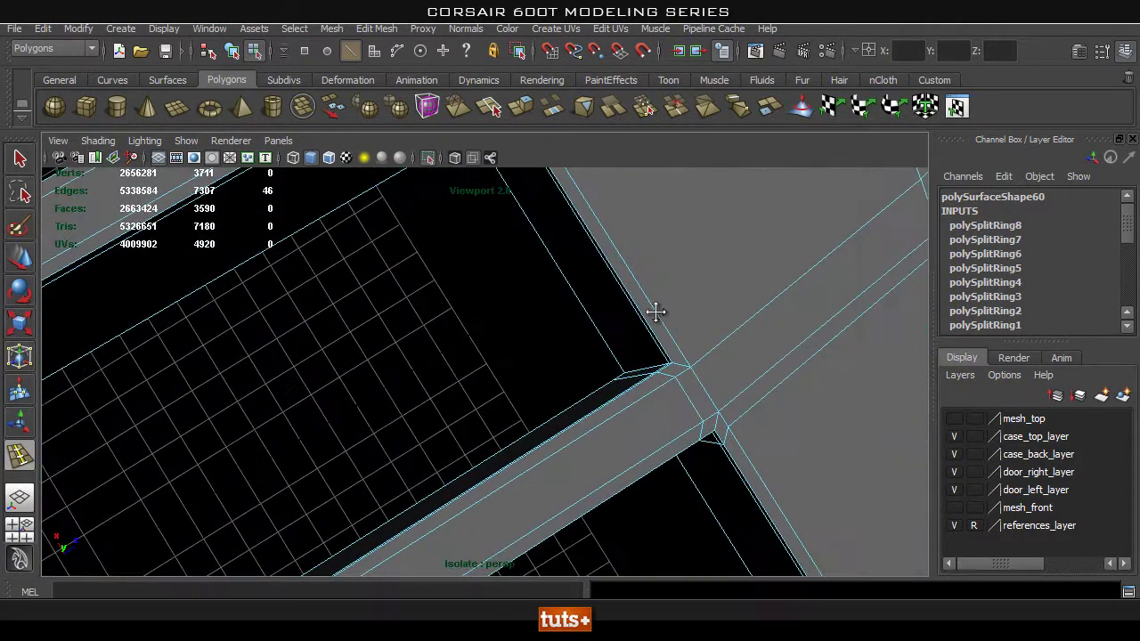
alt+middle_drag(661, 324, 558, 351)
alt+middle_drag(515, 297, 588, 426)
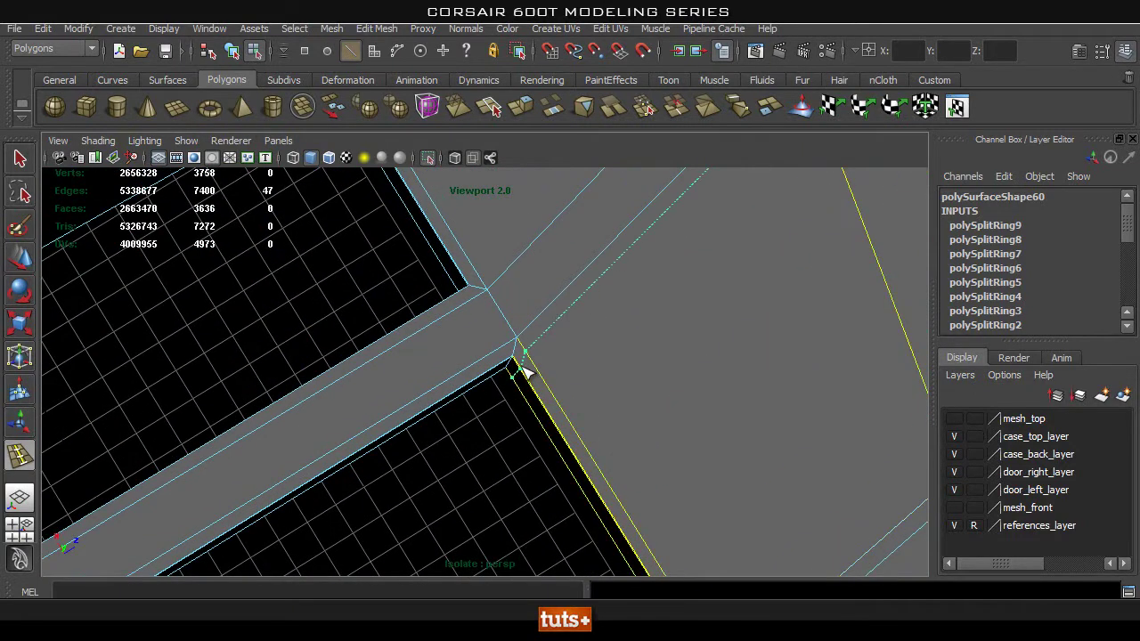
alt+middle_drag(472, 355, 504, 380)
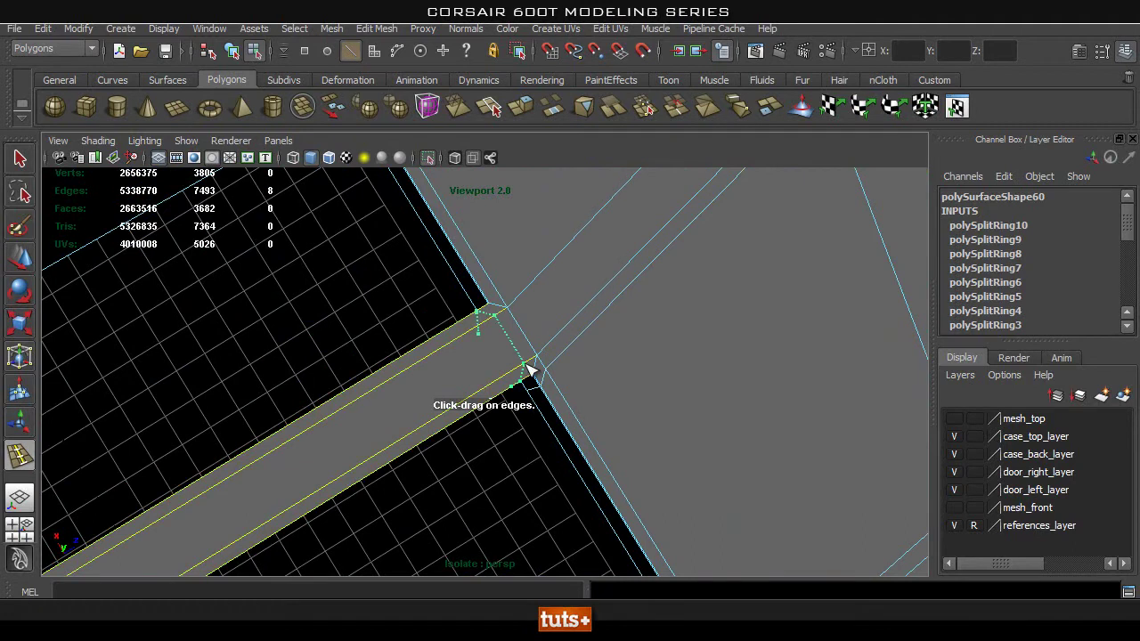
Insert edge loops across the width of the divider bars, close to the inner slots' end walls
click(473, 325)
alt+middle_drag(473, 325, 545, 360)
click(481, 330)
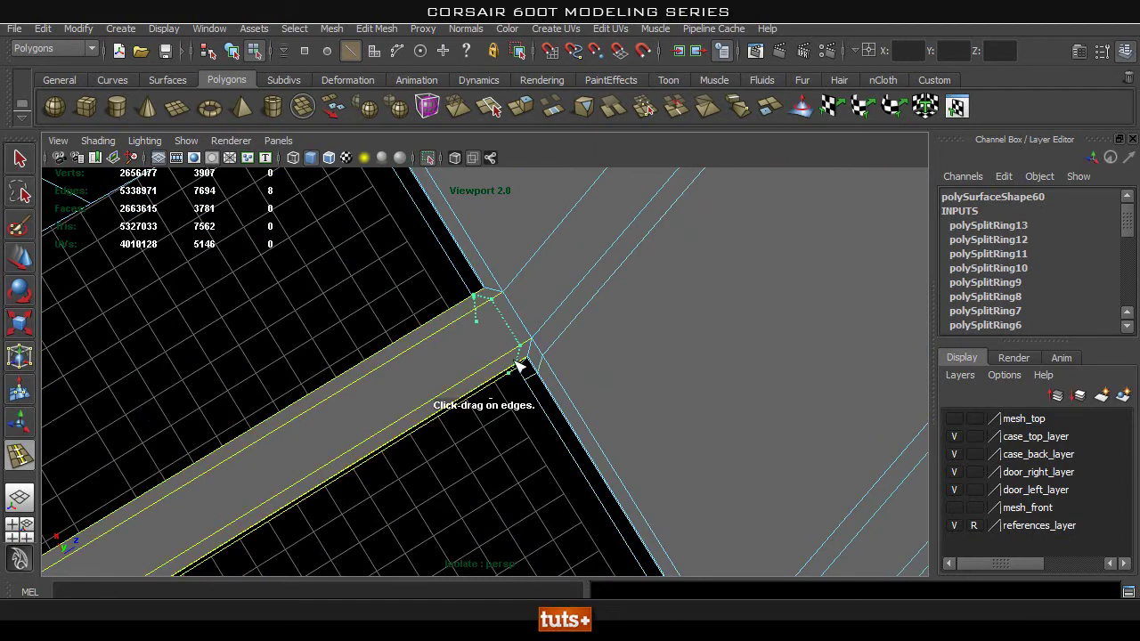
Insert supporting edge loops at the inner slots' corners on the opposite ends of the divider bars
alt+drag(528, 409, 297, 314)
alt+middle_drag(445, 278, 789, 509)
alt+middle_drag(629, 400, 645, 299)
alt+drag(645, 300, 569, 360)
click(485, 350)
scroll(570, 360, up, 4)
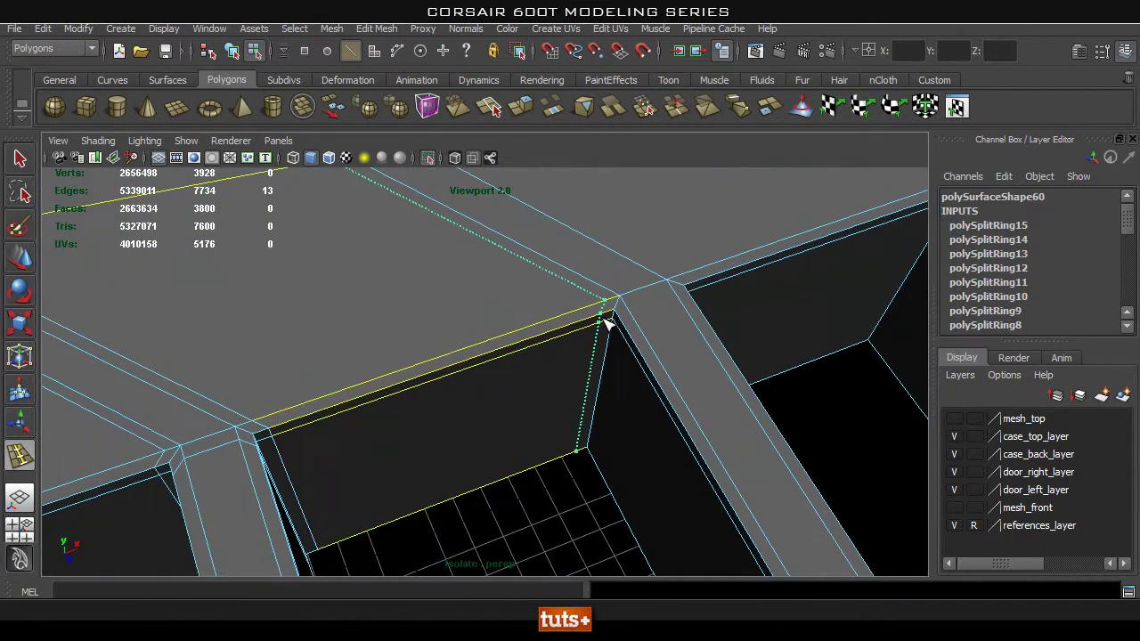
Add tight edge loops around the remaining inner slot corners along the next divider bars
click(677, 345)
alt+drag(677, 345, 714, 350)
click(514, 383)
click(605, 306)
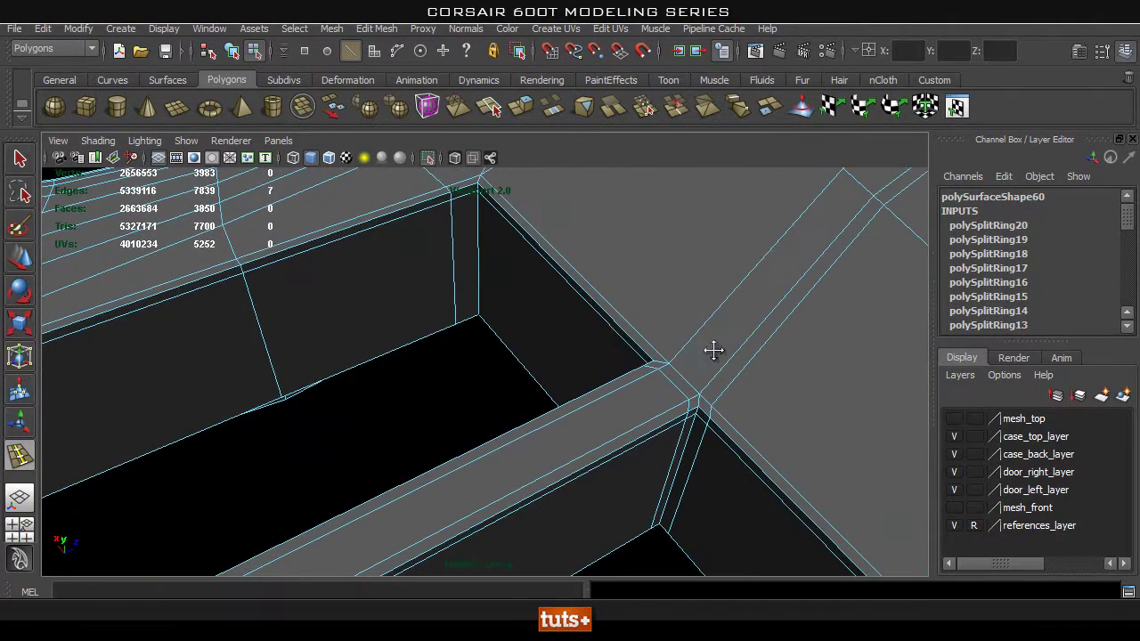
Insert an edge loop across the last slot's end wall, tight against its corner near the large round opening
alt+right_drag(633, 336, 579, 331)
alt+middle_drag(472, 358, 502, 414)
scroll(641, 368, up, 4)
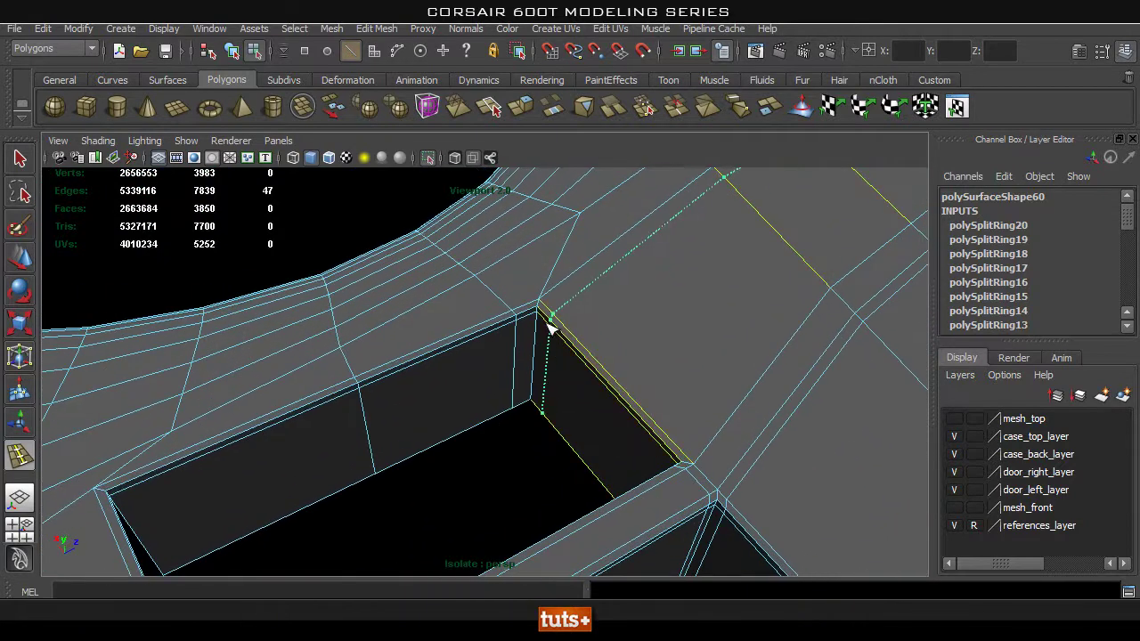
drag(529, 322, 528, 322)
Insert an edge loop across the last slot's long wall, tight against the same corner near the large round opening
scroll(621, 323, up, 4)
scroll(585, 326, down, 4)
alt+drag(621, 323, 562, 347)
scroll(562, 347, up, 1)
scroll(561, 347, down, 2)
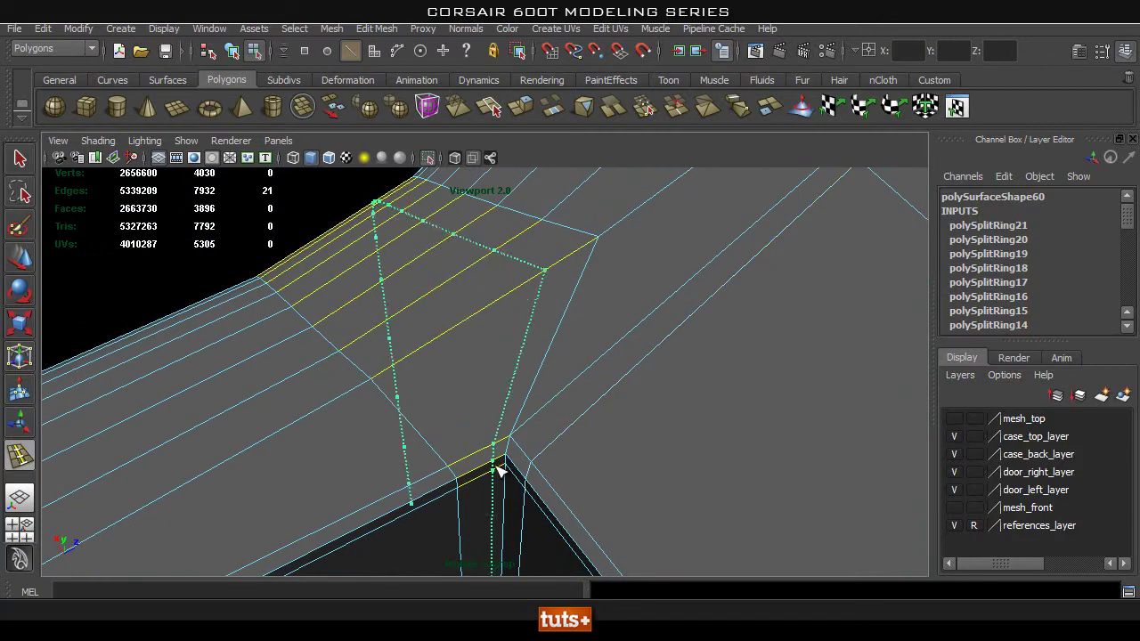
scroll(488, 435, down, 6)
drag(493, 469, 441, 443)
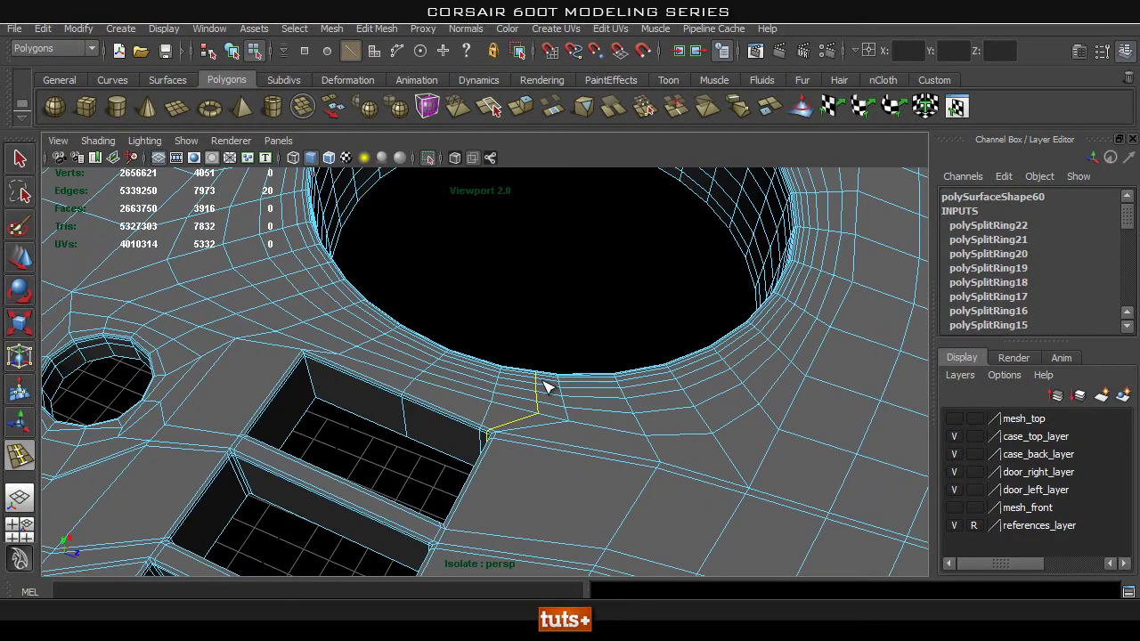
Insert tight edge loops on both sides of the last slot's other corner facing the large round opening
alt+middle_drag(364, 424, 467, 400)
alt+right_drag(397, 377, 489, 379)
alt+drag(494, 385, 554, 461)
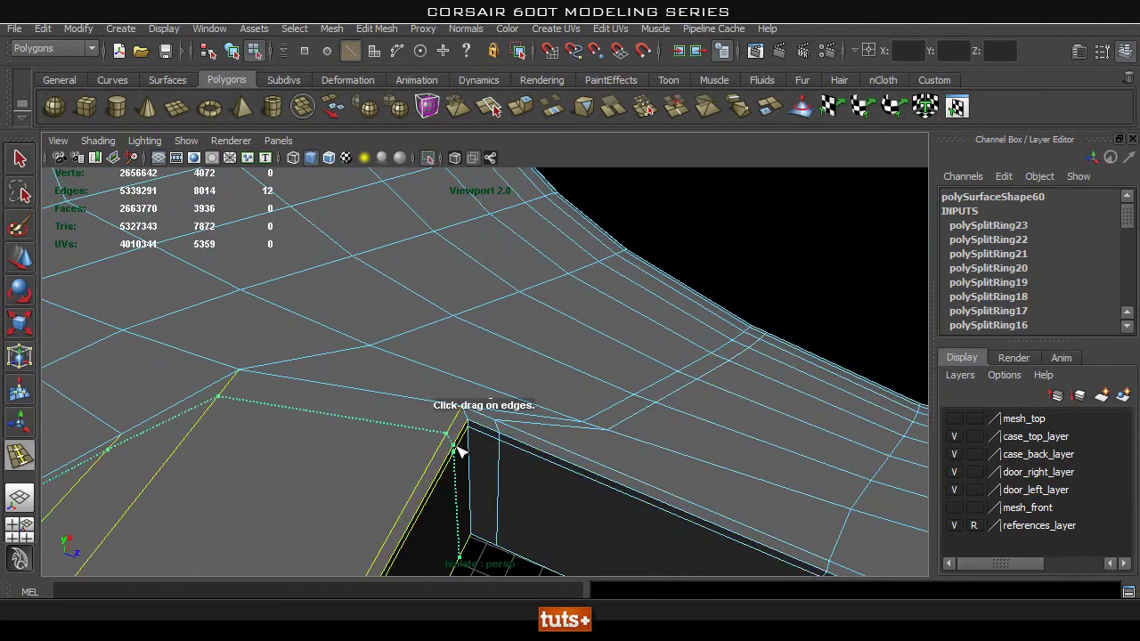
click(463, 445)
Insert an edge loop beside the last slot's divider-side corner, running up to the small round hole
alt+drag(463, 445, 370, 349)
alt+middle_drag(426, 383, 499, 427)
alt+right_drag(499, 427, 573, 419)
alt+drag(431, 375, 416, 397)
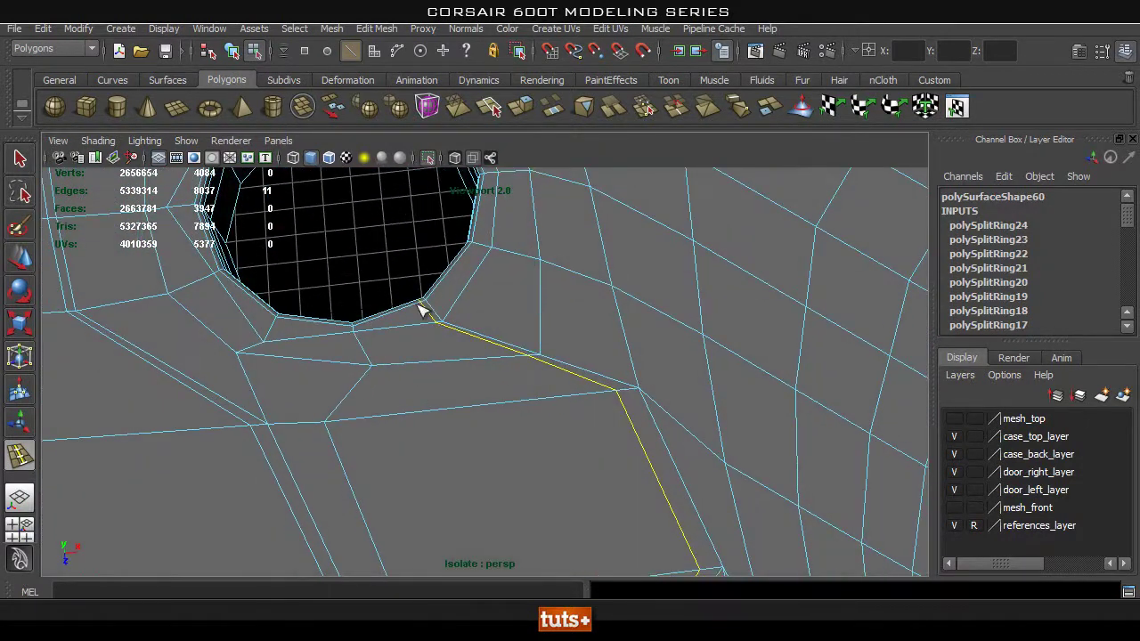
alt+right_drag(500, 357, 361, 381)
alt+middle_drag(452, 411, 453, 350)
alt+right_drag(474, 387, 536, 392)
alt+middle_drag(532, 433, 529, 399)
alt+drag(531, 404, 405, 436)
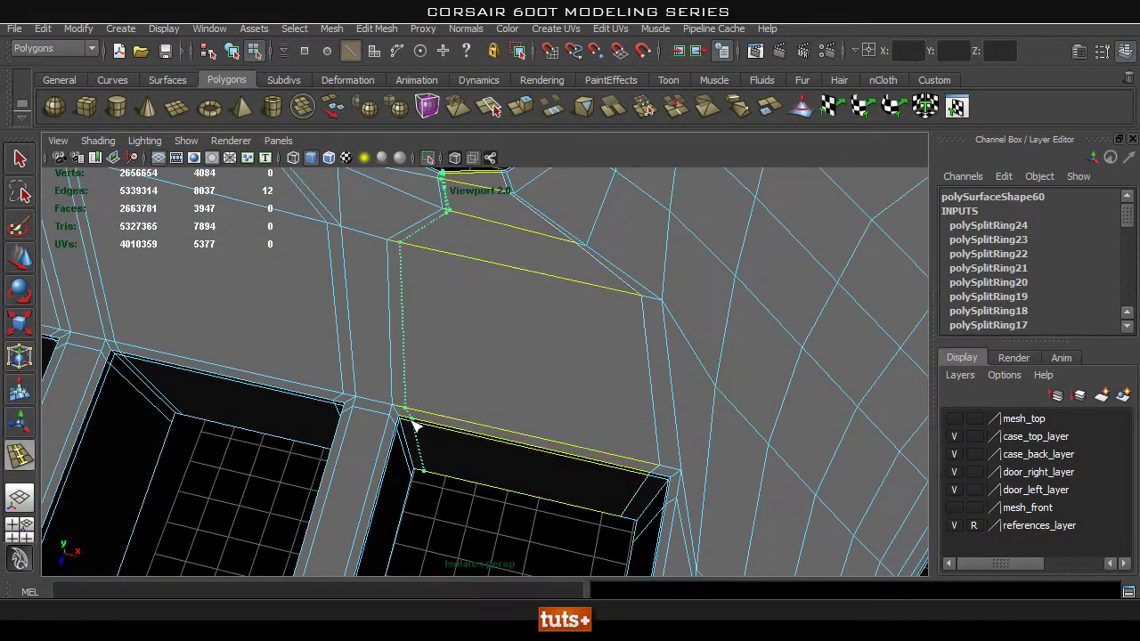
alt+right_drag(500, 426, 445, 422)
alt+drag(445, 422, 543, 404)
alt+right_drag(549, 472, 507, 475)
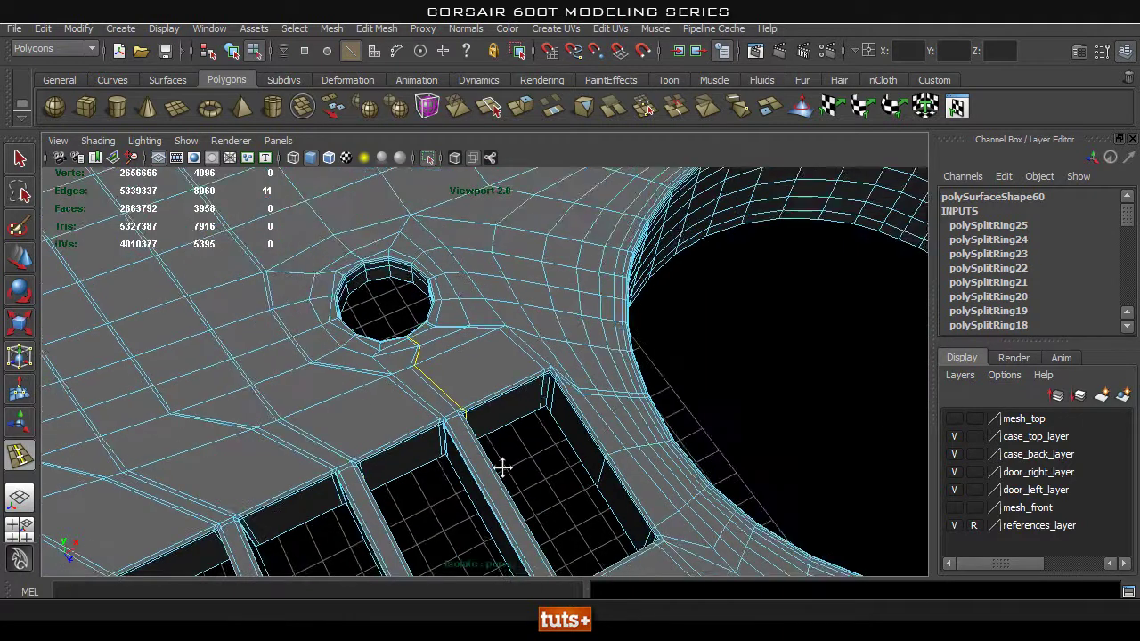
Return to object mode, preview the panel smoothed with nothing selected and examine the slots' corners
alt+middle_drag(507, 475, 499, 399)
alt+drag(542, 402, 525, 389)
key(q)
right_drag(394, 369, 457, 281)
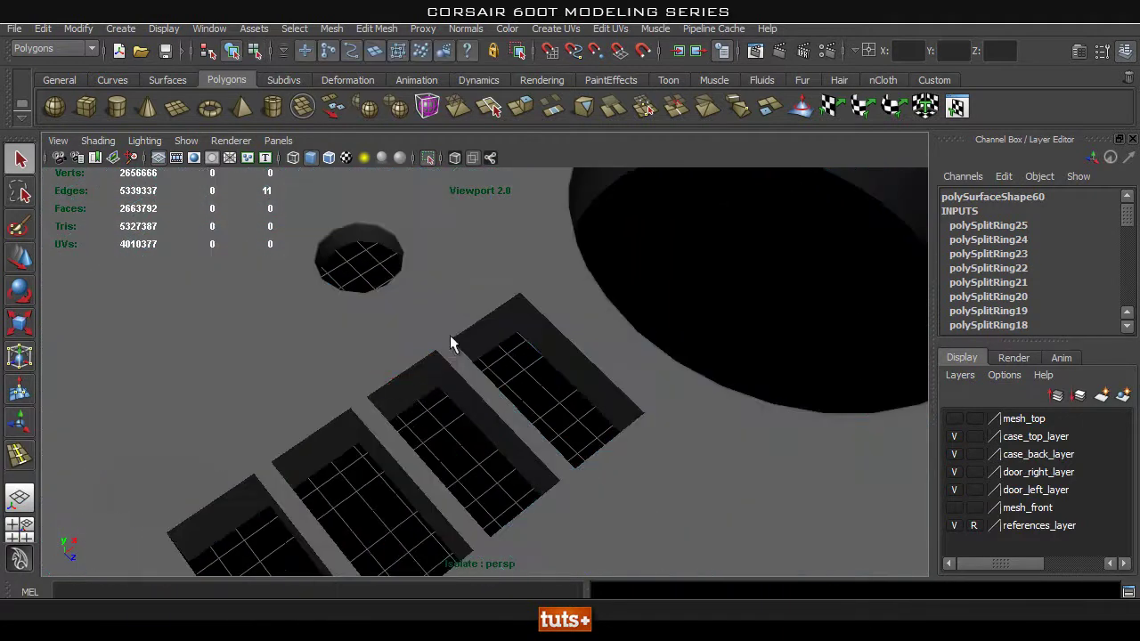
click(456, 286)
key(3)
click(433, 452)
alt+drag(468, 456, 378, 440)
alt+middle_drag(323, 376, 344, 395)
alt+drag(267, 405, 276, 405)
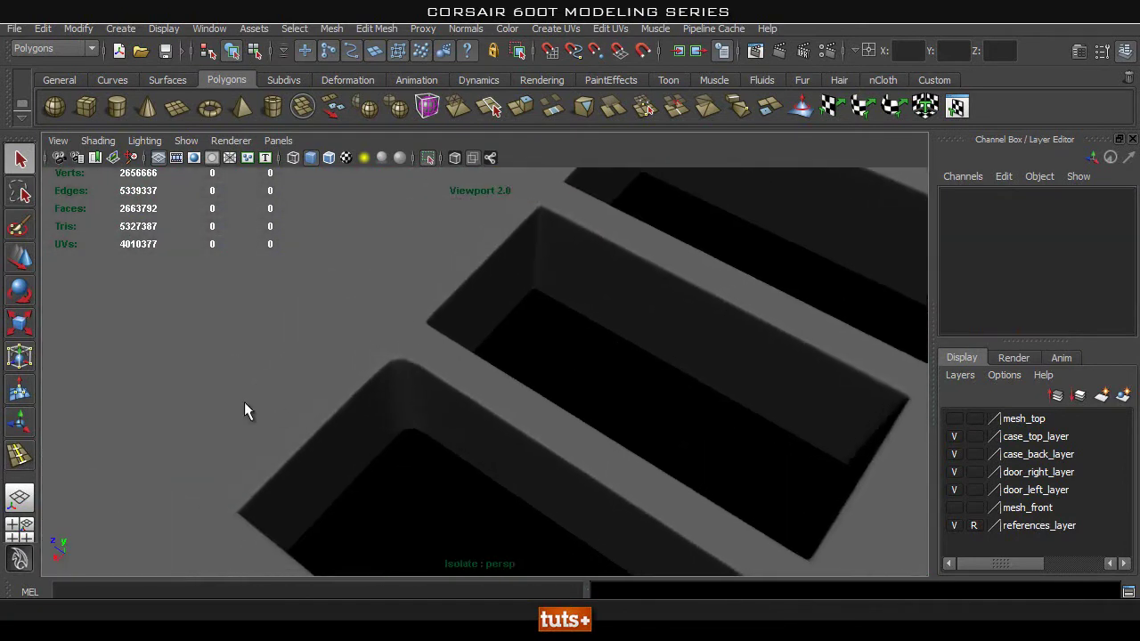
Turn off the panel's smooth preview and insert the missing edge loop beside the slot corner that is still rounded
alt+right_drag(277, 405, 400, 396)
click(400, 396)
key(1)
alt+drag(400, 396, 413, 397)
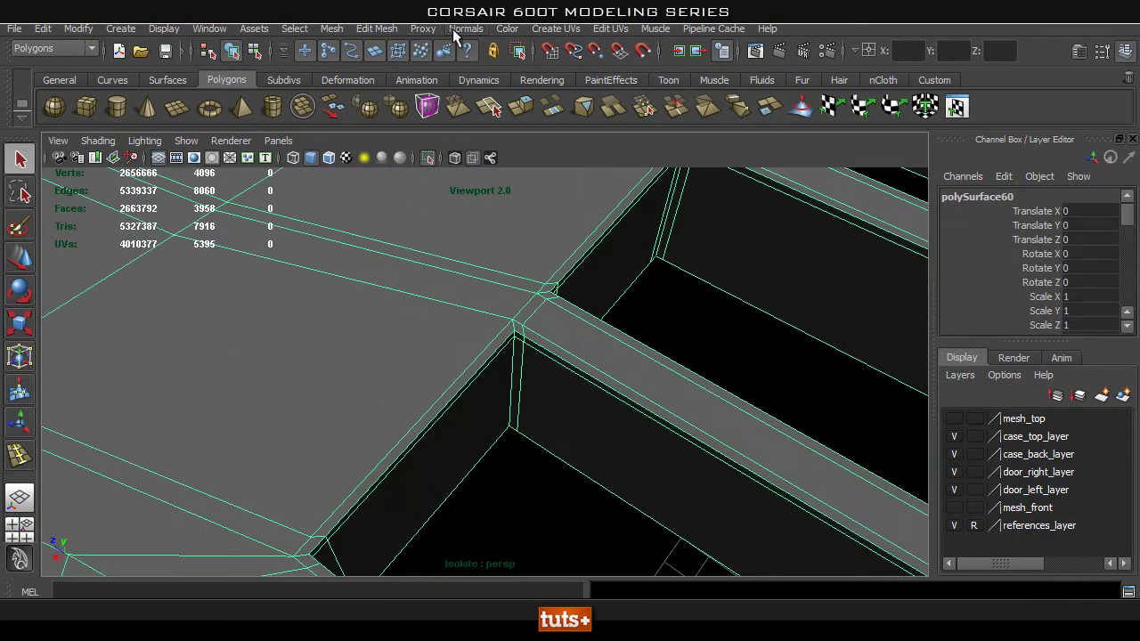
click(402, 29)
click(447, 198)
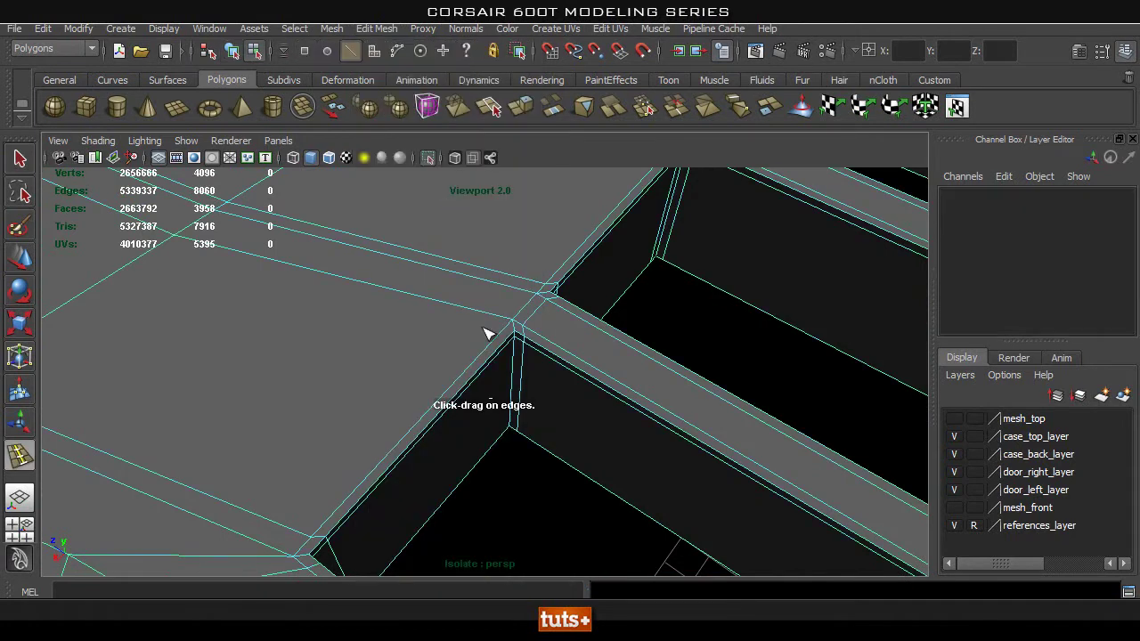
click(508, 342)
alt+right_drag(506, 343, 390, 391)
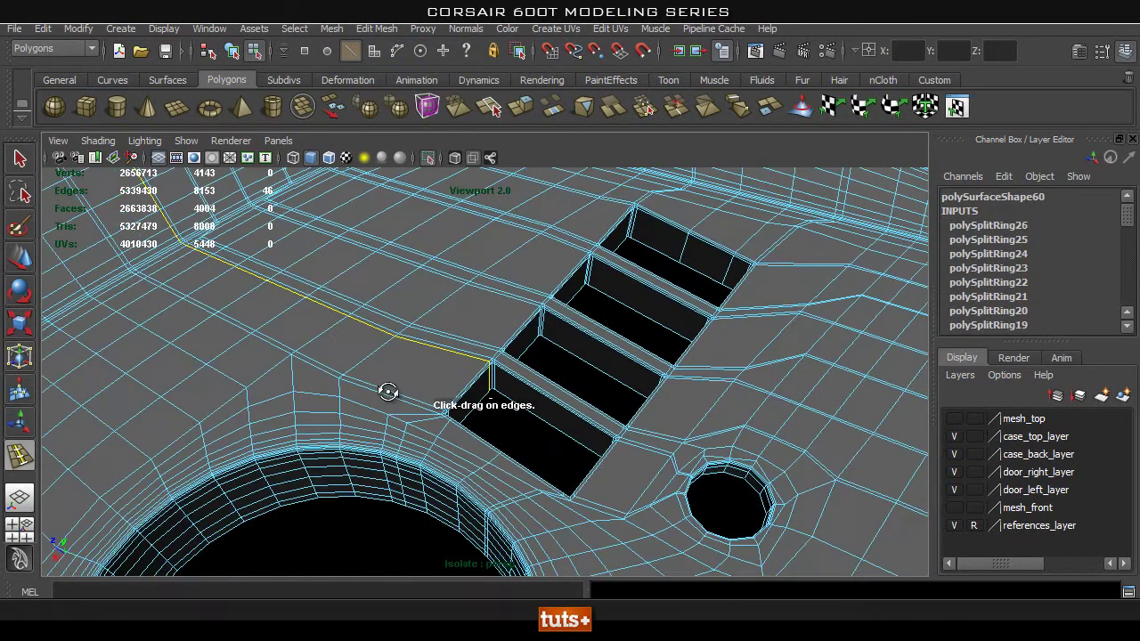
Return to object mode, preview the panel smoothed again and check the four slots with nothing selected
alt+drag(390, 391, 595, 394)
key(q)
right_drag(490, 301, 597, 255)
key(3)
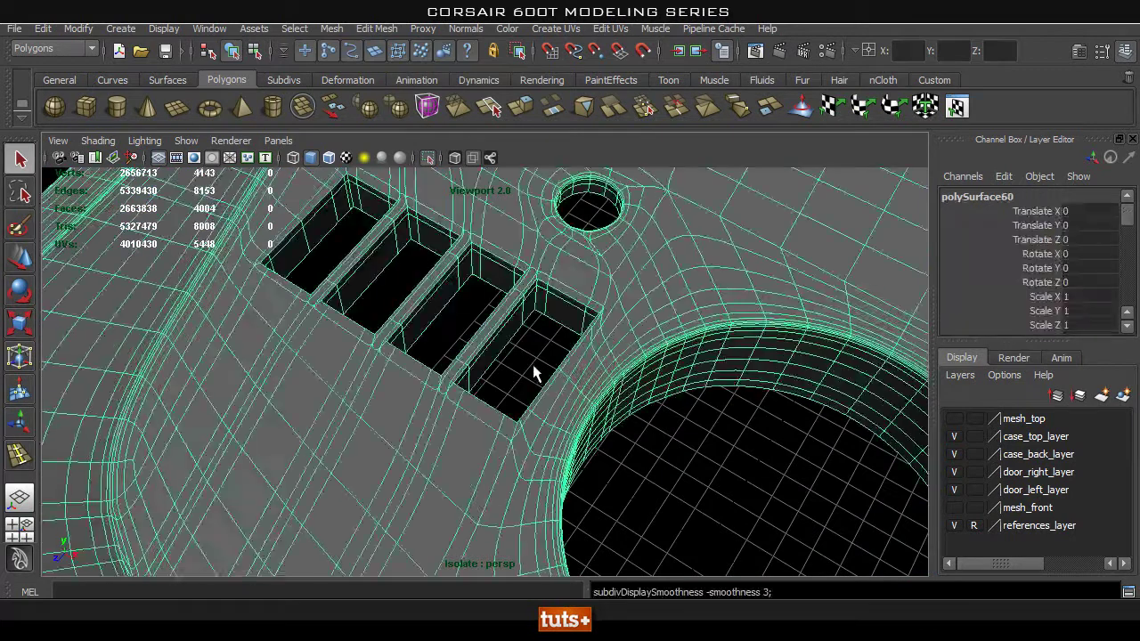
click(533, 365)
alt+drag(458, 361, 481, 326)
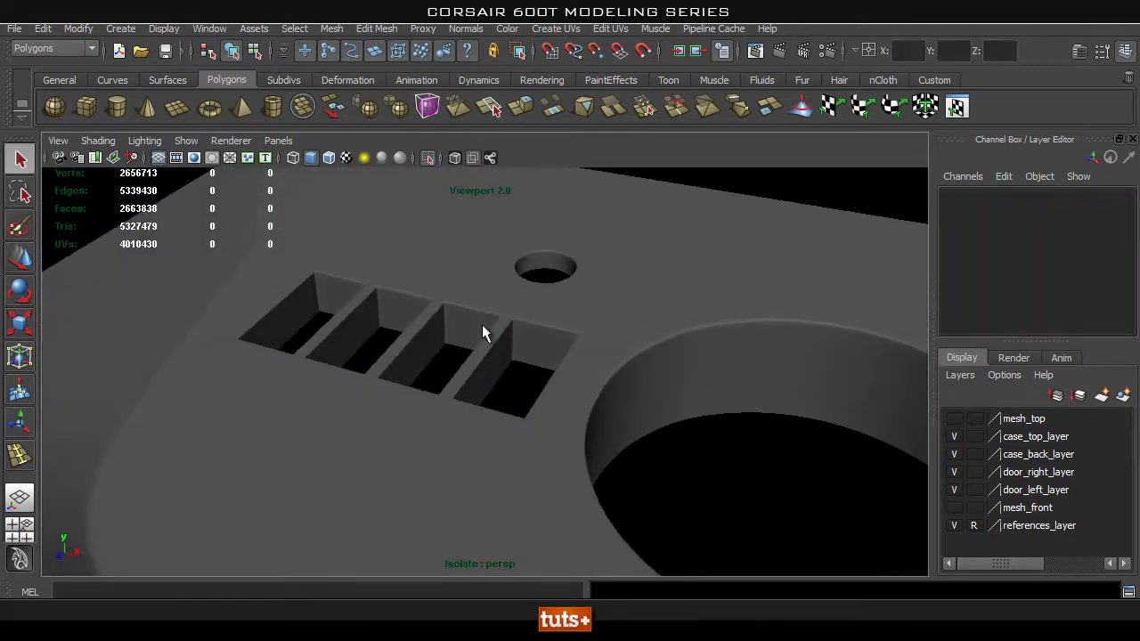
alt+middle_drag(385, 354, 447, 390)
alt+right_drag(388, 356, 534, 357)
alt+drag(534, 356, 588, 384)
Examine the smoothed slots from several angles and inspect the small round hole next to them up close
scroll(543, 470, up, 3)
alt+drag(543, 470, 576, 384)
click(520, 403)
alt+drag(560, 445, 561, 385)
key(3)
alt+middle_drag(561, 387, 514, 447)
alt+right_drag(534, 445, 917, 427)
alt+middle_drag(594, 379, 443, 385)
click(793, 194)
alt+right_drag(483, 370, 698, 418)
alt+drag(699, 418, 326, 364)
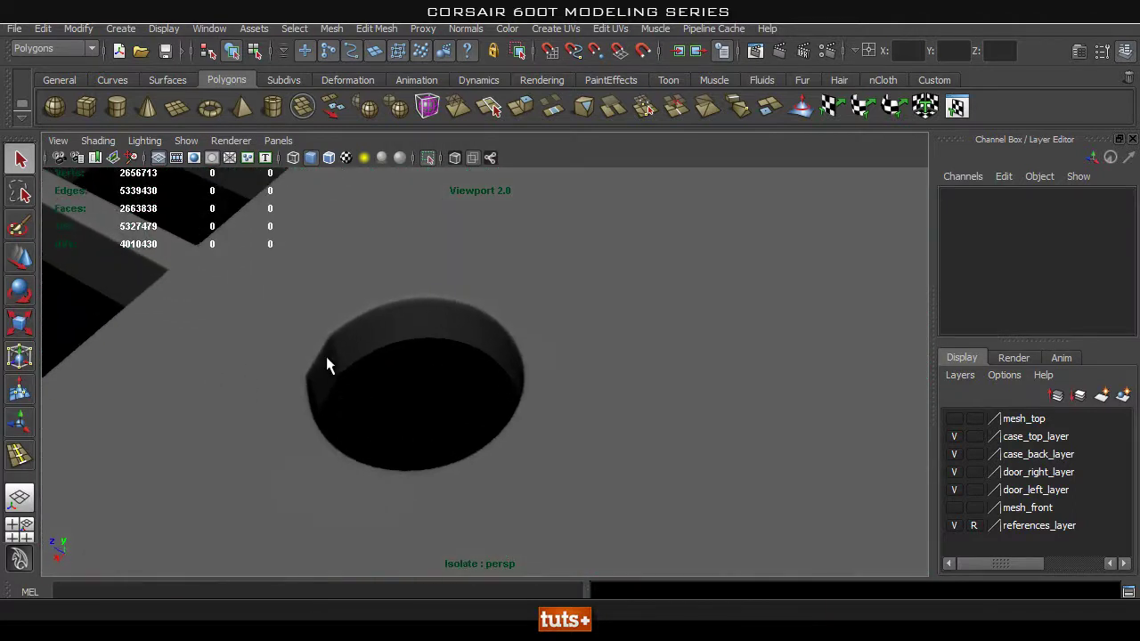
Inspect the distorted edge of the small round hole, and view the whole smoothed panel with nothing selected
click(328, 360)
alt+middle_drag(274, 382, 412, 404)
alt+right_drag(412, 404, 153, 419)
alt+middle_drag(152, 419, 628, 373)
key(3)
click(422, 479)
alt+drag(401, 437, 497, 339)
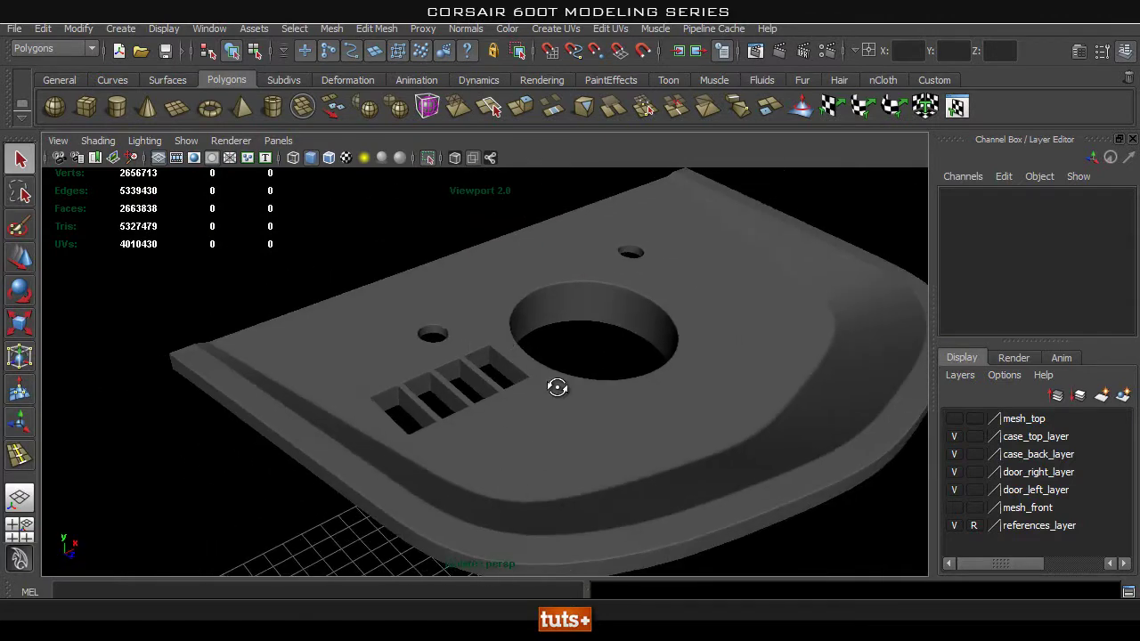
Select the panel and inspect its edge flow around the slots, closing in on the slot ends
alt+drag(551, 378, 683, 410)
click(603, 402)
alt+drag(603, 401, 470, 413)
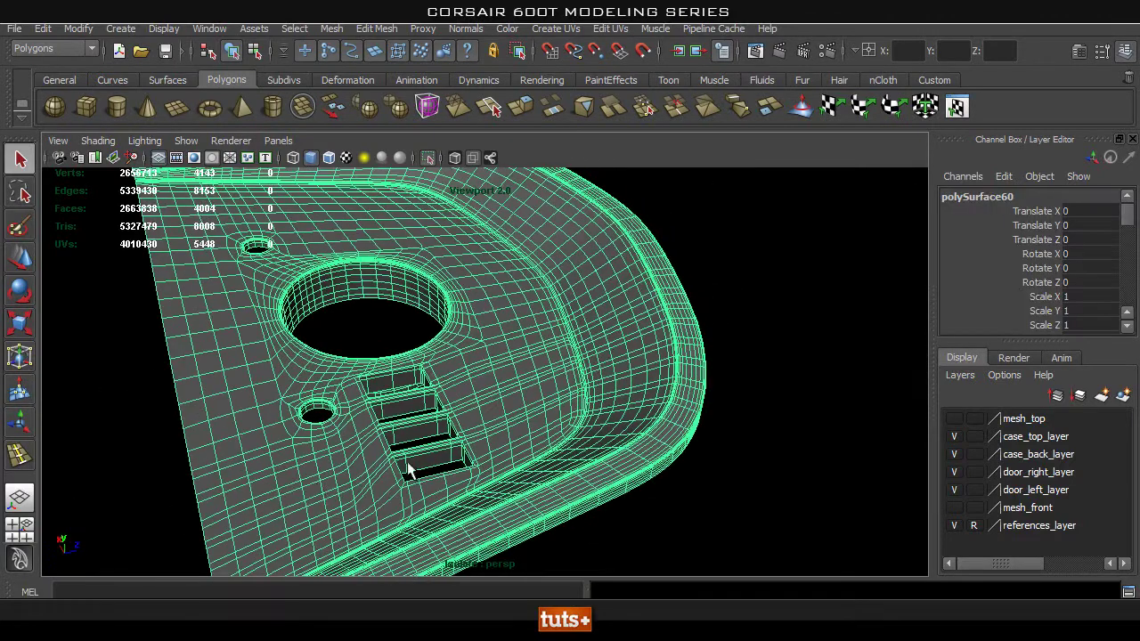
alt+drag(316, 483, 526, 473)
alt+right_drag(526, 473, 587, 368)
alt+drag(588, 368, 525, 284)
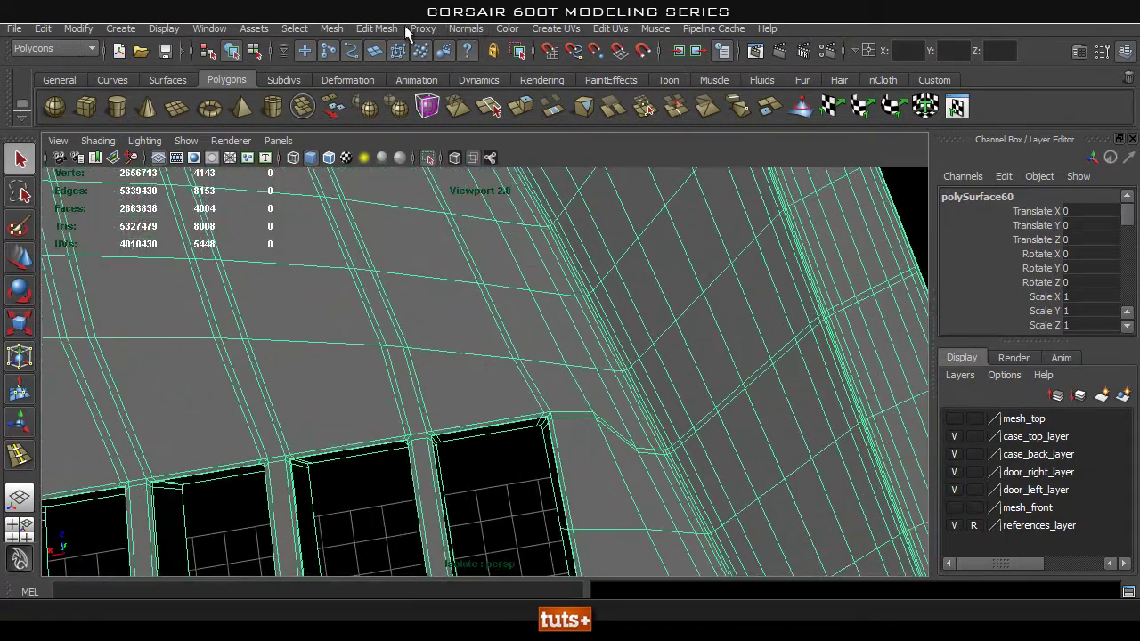
Using the Merge Vertex Tool, merge the doubled support-loop vertices beyond the first slots' ends, on the nearest cross edge
click(401, 29)
click(466, 471)
alt+drag(349, 381, 478, 360)
alt+drag(455, 307, 482, 274)
alt+middle_drag(542, 351, 489, 323)
key(Return)
alt+drag(351, 299, 657, 394)
alt+drag(574, 347, 474, 341)
drag(420, 261, 381, 246)
alt+middle_drag(361, 368, 387, 323)
alt+drag(508, 421, 449, 308)
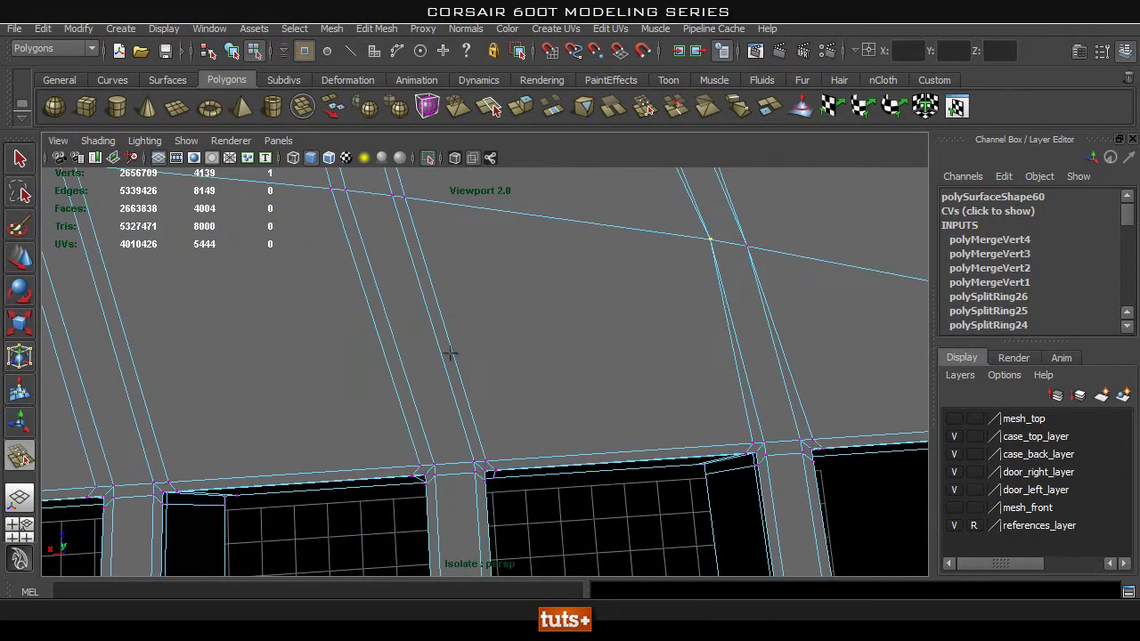
Merge the doubled vertices beyond the remaining slots on that same end, including the pair beside the slot corner near the large round opening
drag(388, 196, 389, 195)
alt+middle_drag(317, 235, 372, 275)
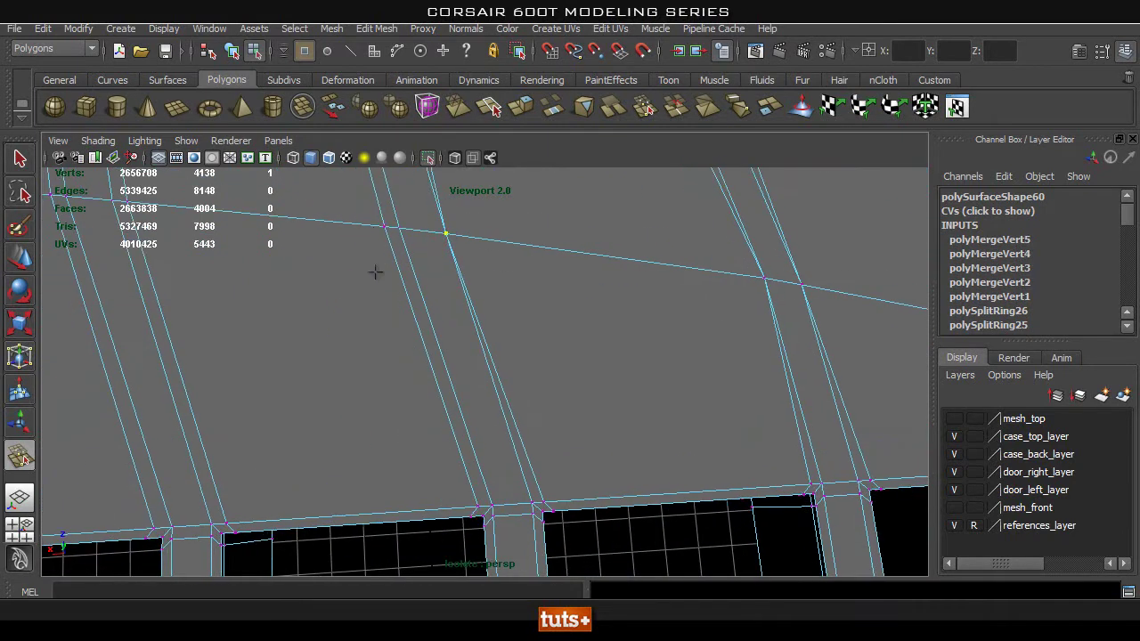
drag(388, 234, 386, 230)
alt+middle_drag(283, 283, 423, 288)
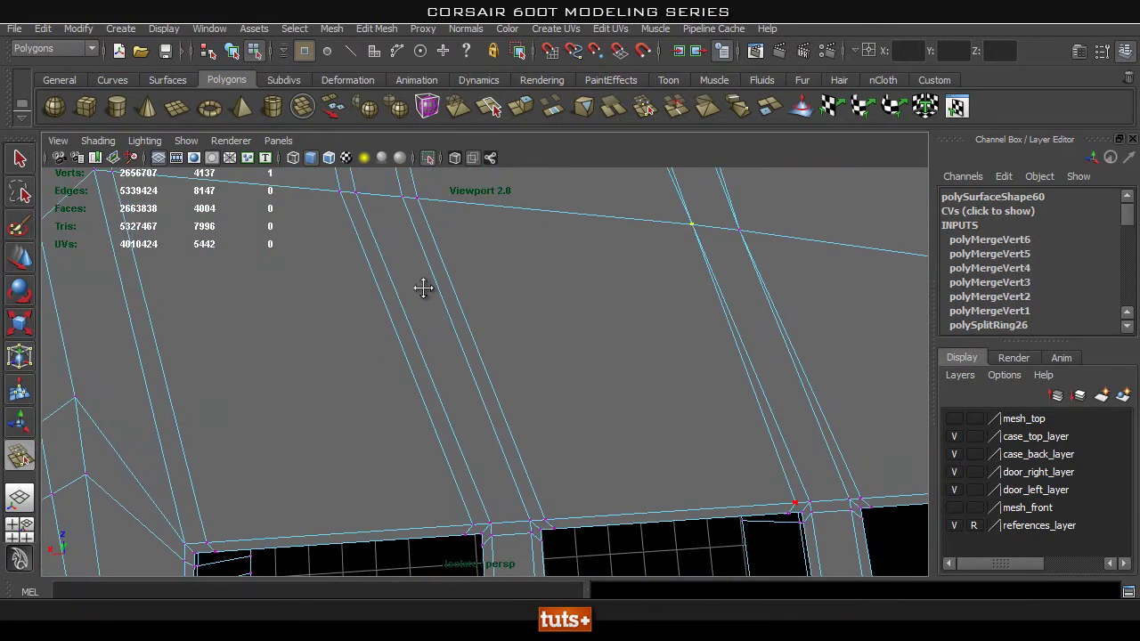
drag(399, 198, 356, 192)
alt+middle_drag(364, 315, 530, 334)
alt+middle_drag(439, 393, 397, 322)
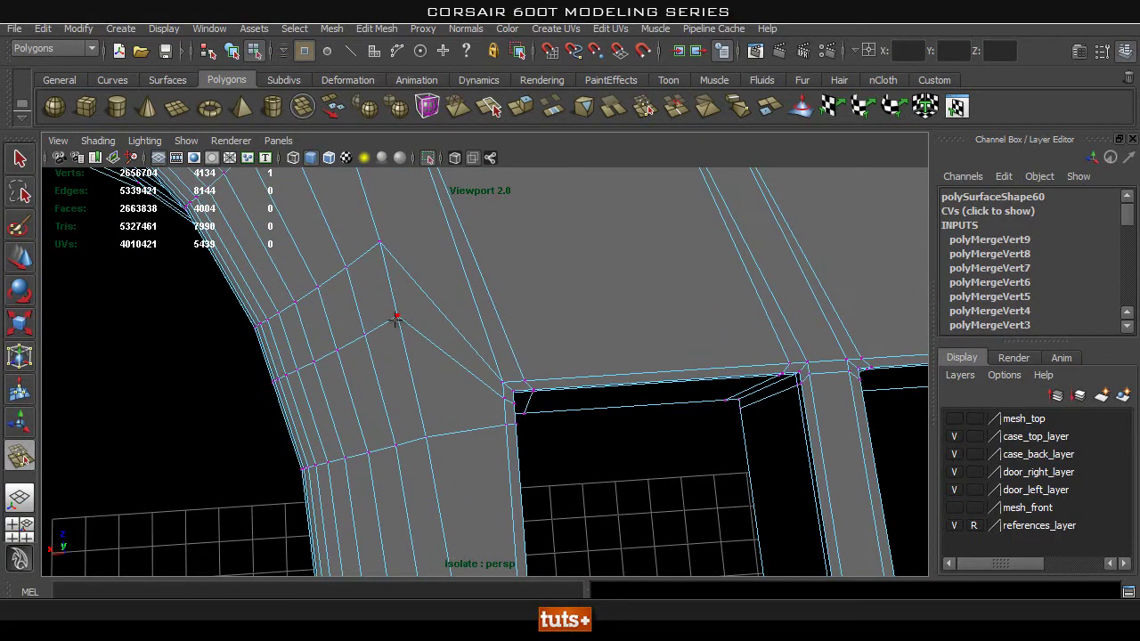
drag(391, 250, 492, 394)
On the opposite slot ends, merge the doubled vertices around the slot corner between the large round opening and the small hole
alt+drag(488, 334, 434, 360)
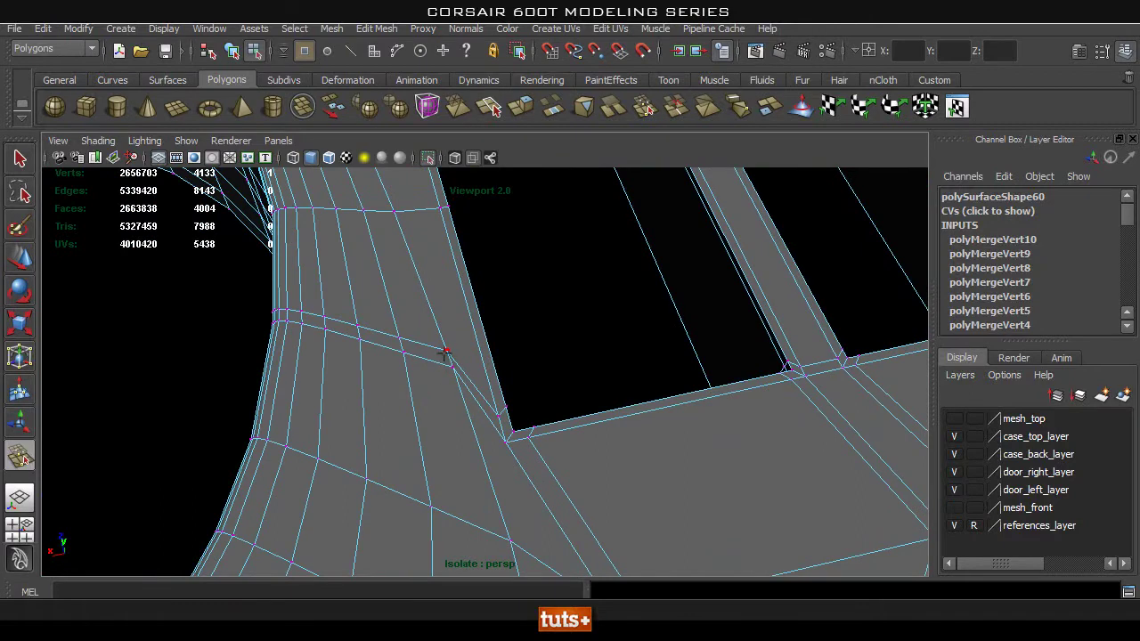
alt+drag(552, 442, 497, 441)
alt+middle_drag(539, 490, 521, 423)
alt+right_drag(521, 423, 492, 429)
drag(469, 505, 470, 504)
alt+drag(626, 540, 518, 480)
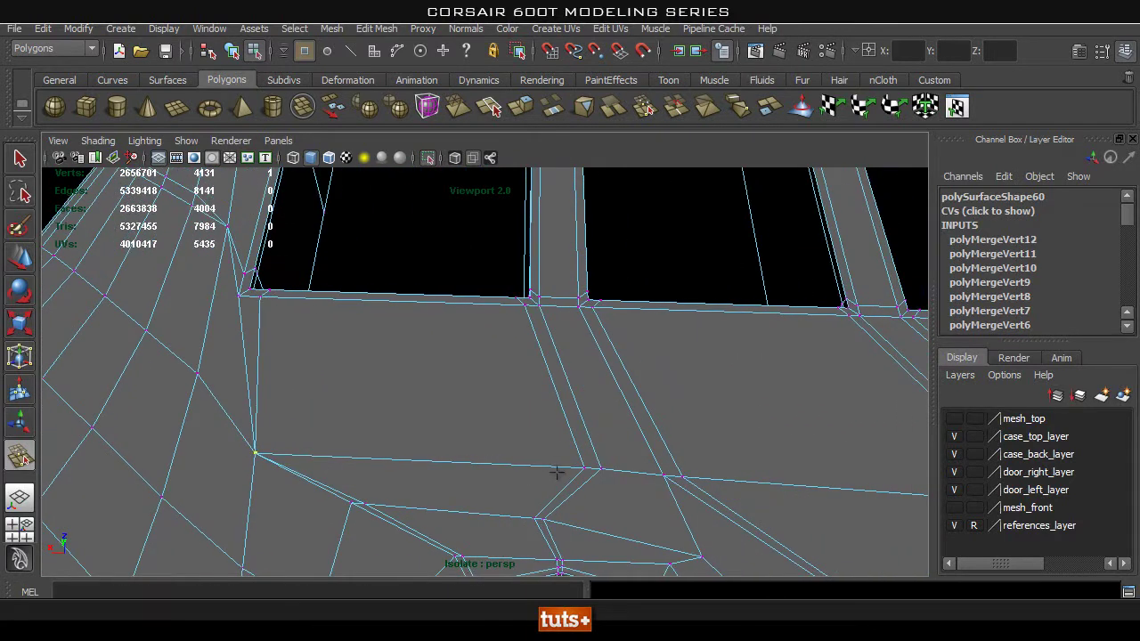
Merge the doubled vertices where the middle slots' support loops meet the first cross edge on the small-hole side
drag(602, 469, 561, 460)
alt+right_drag(562, 438, 572, 392)
alt+middle_drag(572, 392, 539, 401)
alt+drag(621, 405, 471, 350)
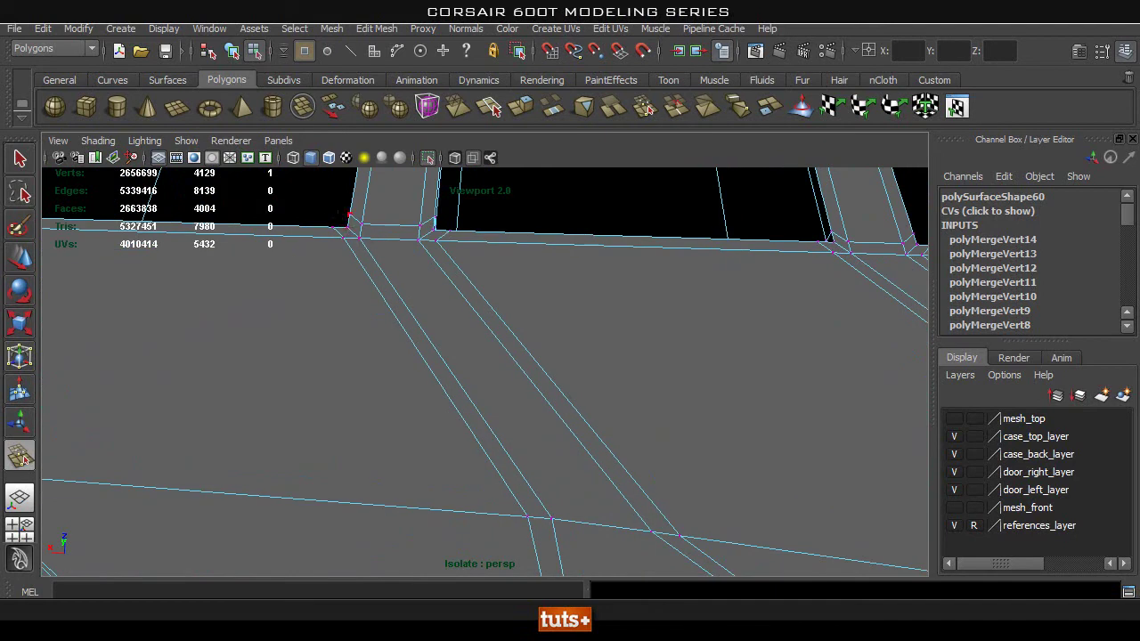
alt+drag(455, 385, 343, 252)
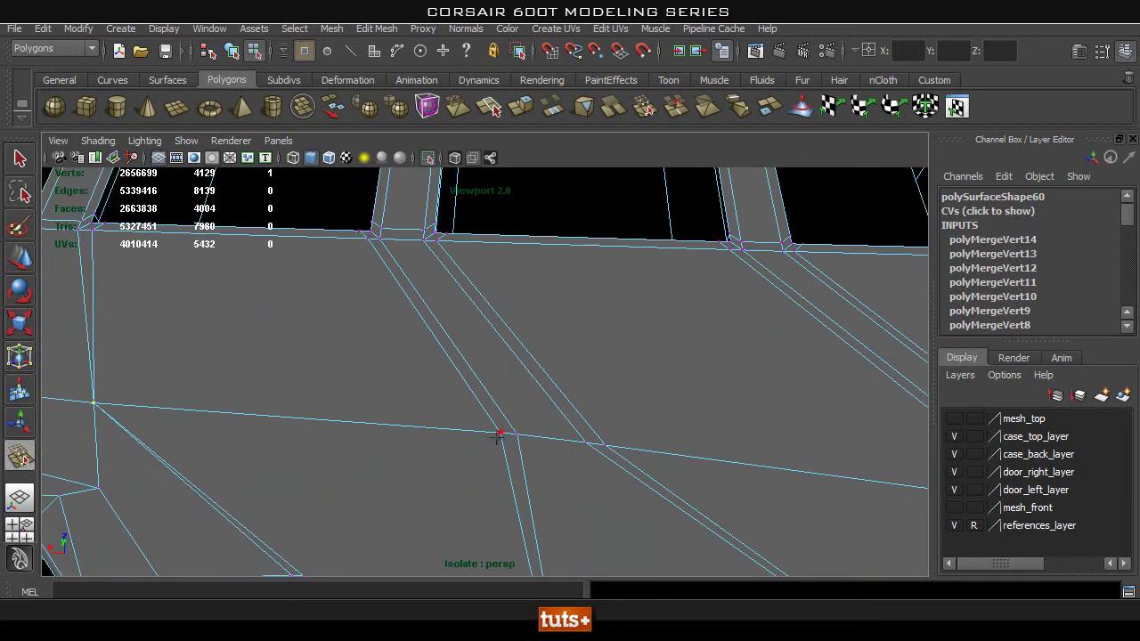
drag(530, 434, 491, 439)
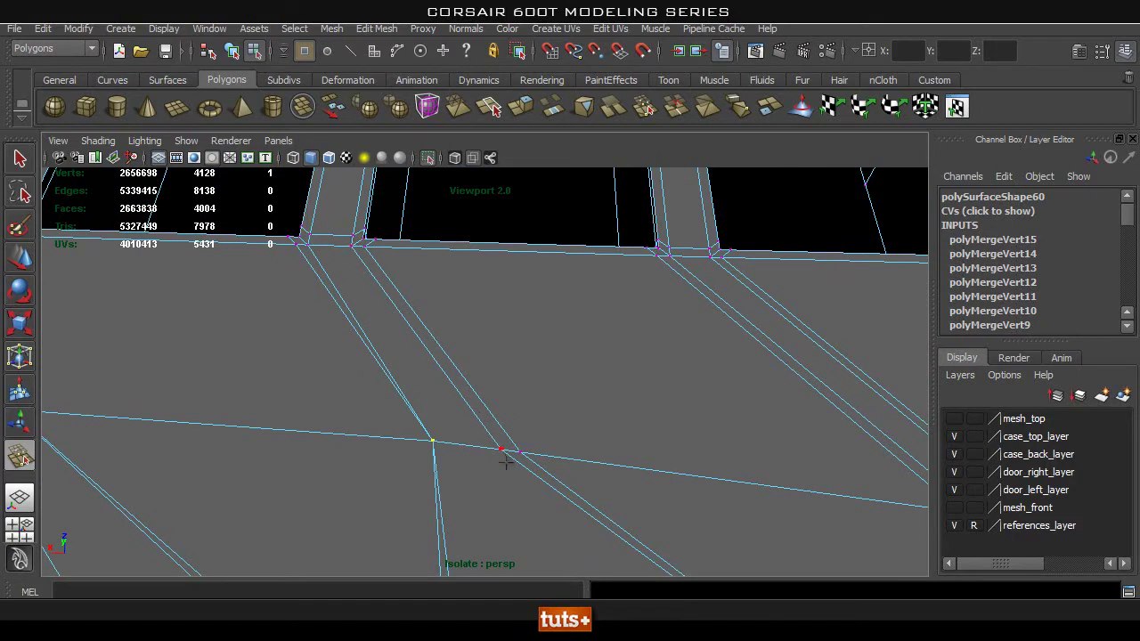
drag(499, 450, 499, 450)
Merge the remaining doubled vertices near the outermost slot, including the pair beside its corner toward the panel's sloped side
alt+drag(611, 425, 500, 403)
alt+right_drag(500, 403, 395, 384)
alt+middle_drag(395, 384, 388, 407)
alt+right_drag(294, 364, 381, 371)
drag(472, 429, 469, 427)
alt+middle_drag(468, 427, 444, 430)
drag(475, 438, 469, 437)
alt+middle_drag(588, 451, 437, 430)
alt+middle_drag(486, 401, 447, 410)
alt+drag(447, 410, 488, 449)
alt+drag(511, 346, 472, 408)
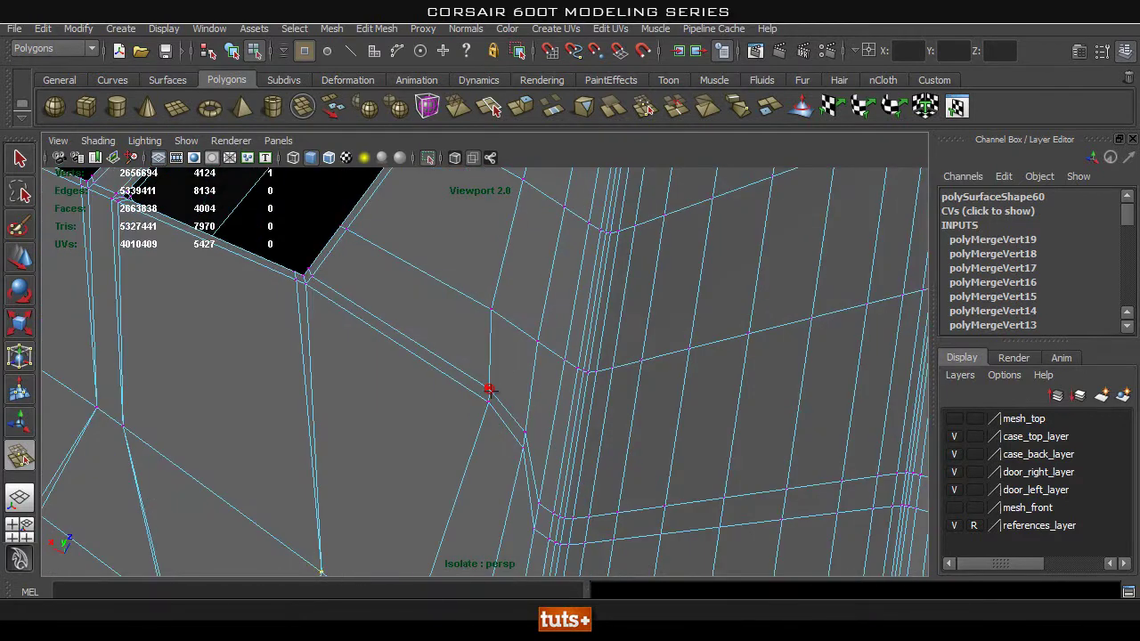
alt+right_drag(445, 426, 388, 426)
alt+drag(389, 426, 491, 409)
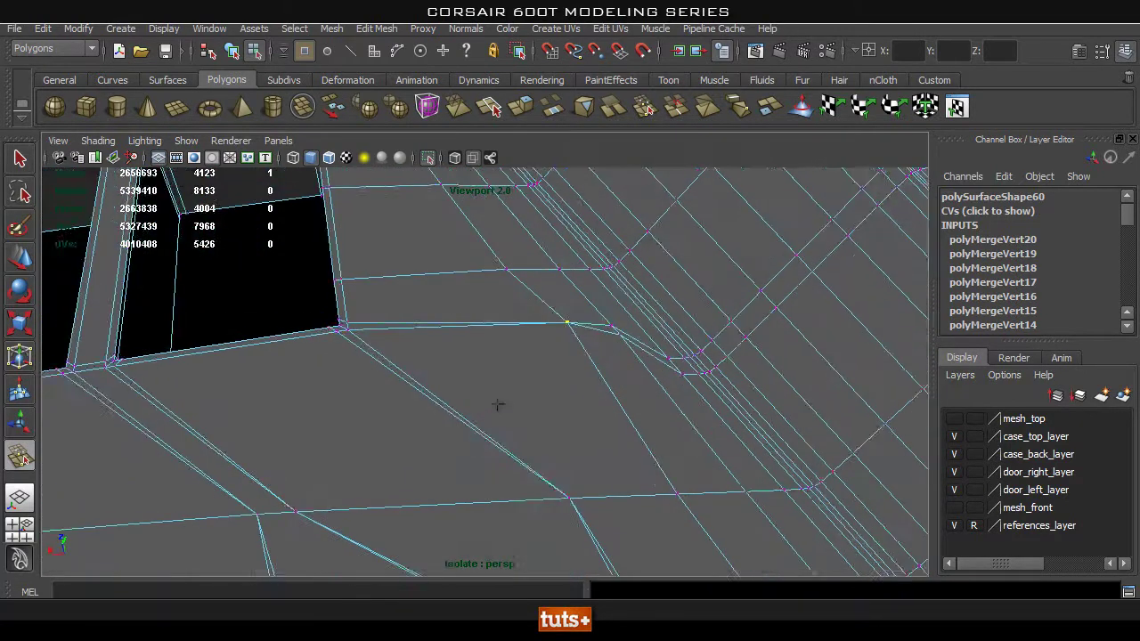
Switch to edge selection and delete the redundant support loop running from the outermost slot's corner over the panel's sloped side
alt+right_drag(491, 410, 402, 387)
alt+drag(402, 389, 568, 398)
alt+right_drag(567, 398, 562, 430)
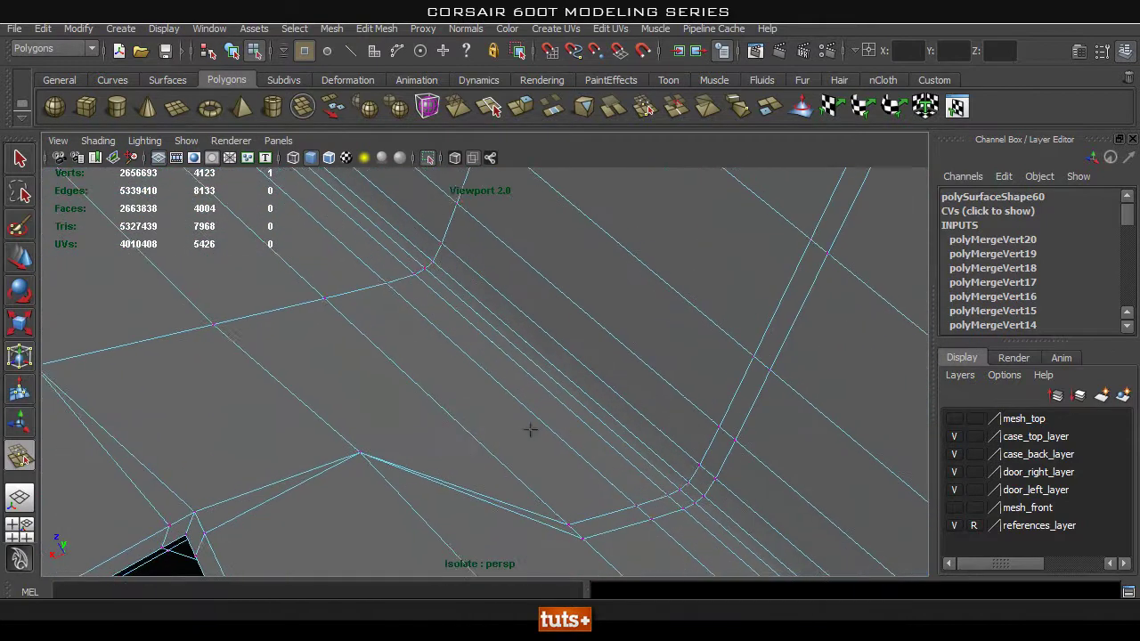
alt+middle_drag(562, 430, 569, 379)
key(q)
right_drag(519, 297, 519, 258)
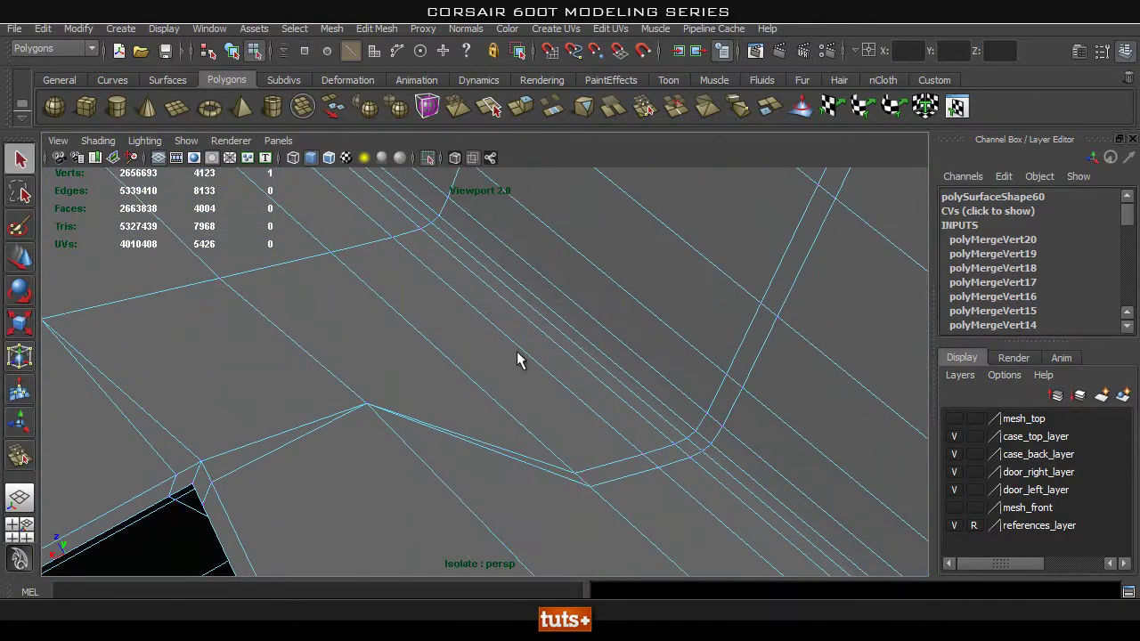
click(559, 479)
shift+right_drag(489, 372, 437, 392)
Select the redundant support loops running away from the slot ends beyond the merged vertices and delete them
alt+drag(273, 426, 415, 465)
alt+drag(494, 386, 282, 435)
shift+double_click(273, 437)
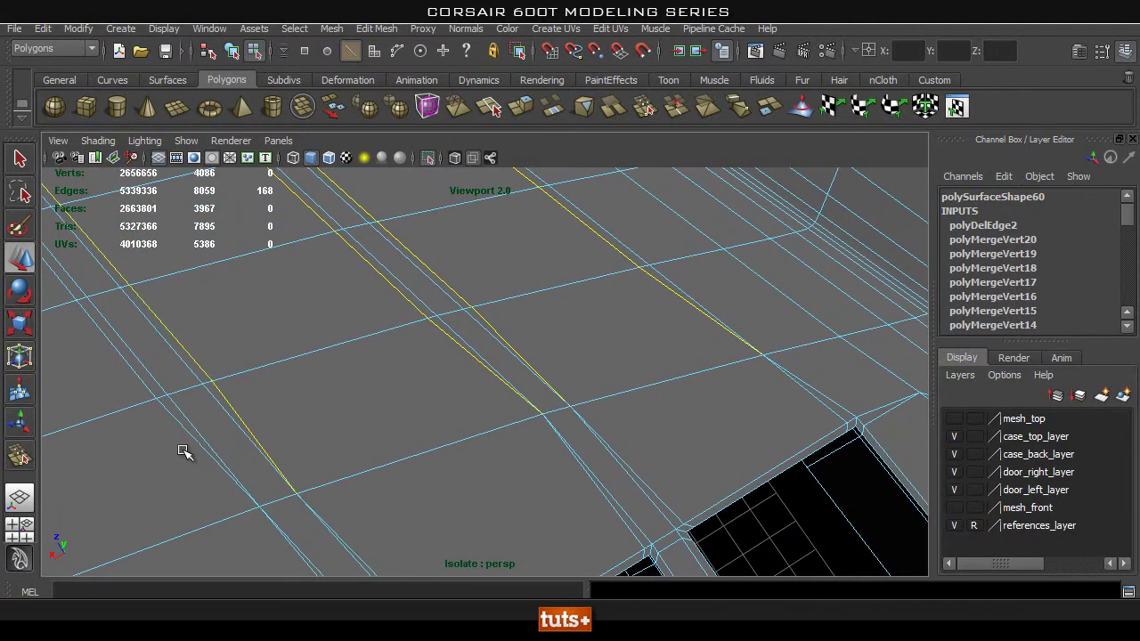
key(Delete)
alt+drag(255, 415, 412, 390)
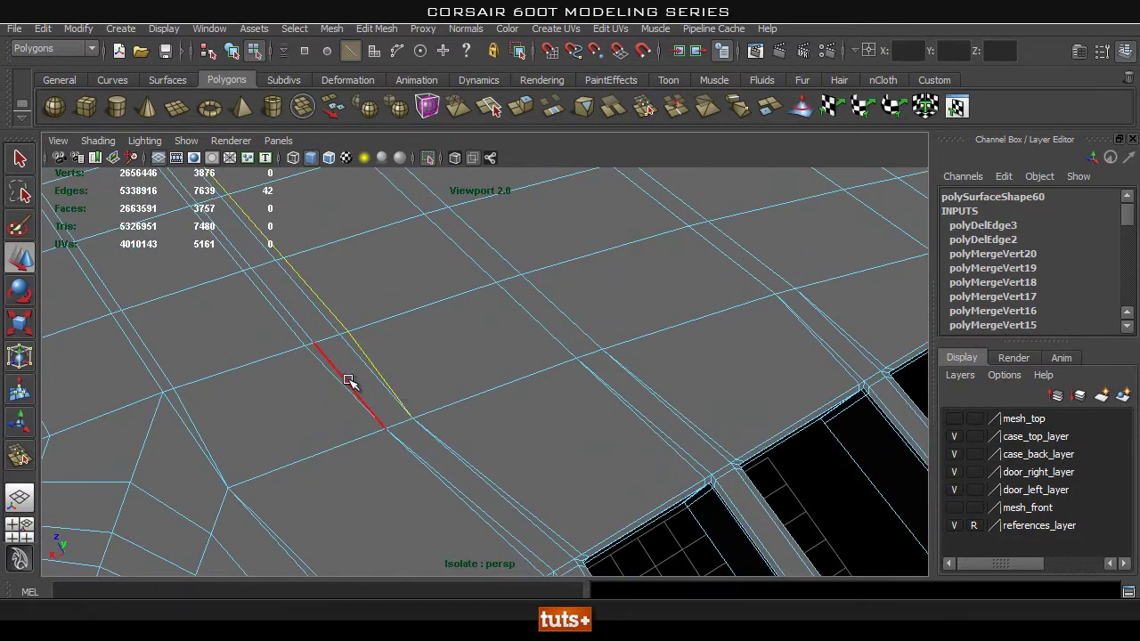
shift+double_click(203, 439)
alt+drag(326, 449, 300, 355)
shift+right_drag(370, 381, 307, 402)
Delete the redundant edge loop running from the end slot's corner into the large round opening
alt+drag(348, 455, 364, 359)
alt+drag(329, 400, 311, 300)
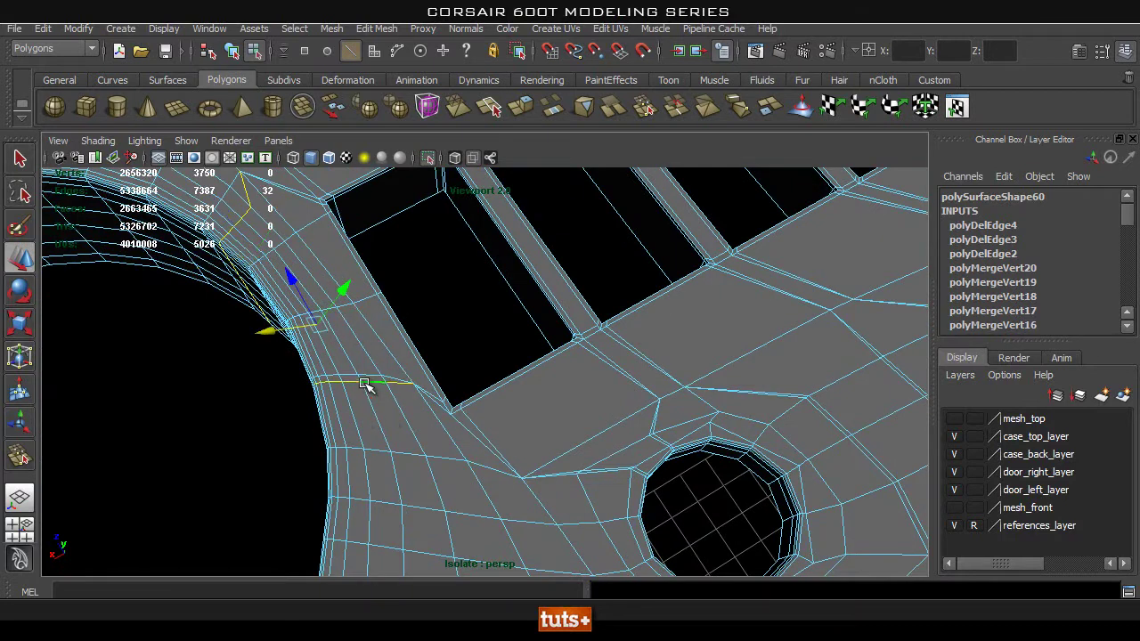
shift+right_drag(389, 355, 325, 374)
Select the extra doubled edges leading from the slot corner into the small round hole's edge and delete them
alt+middle_drag(623, 433, 477, 331)
alt+drag(294, 346, 397, 406)
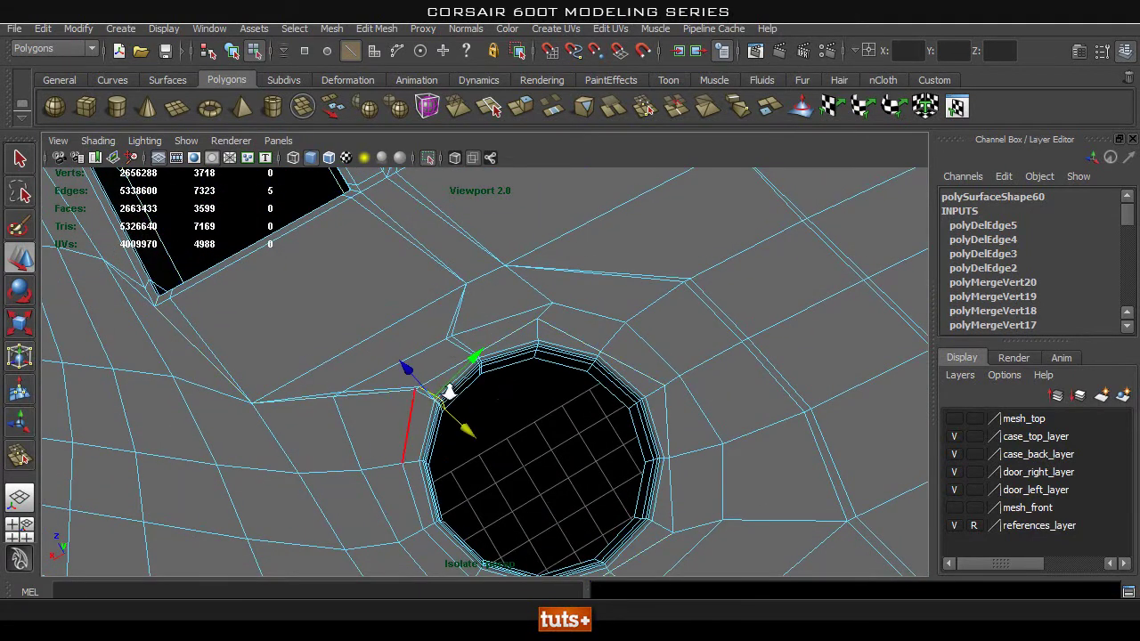
scroll(616, 407, up, 3)
alt+middle_drag(329, 359, 445, 347)
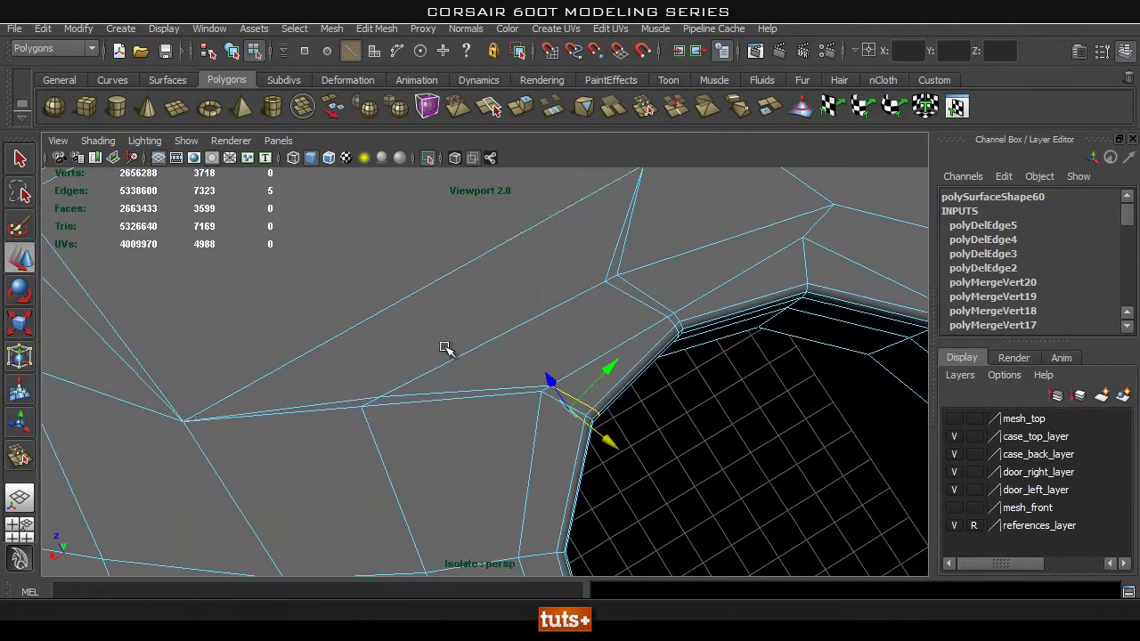
double_click(397, 405)
alt+drag(424, 394, 524, 393)
shift+click(489, 311)
key(ctrl+z)
shift+double_click(488, 306)
alt+middle_drag(531, 297, 507, 375)
shift+right_drag(496, 290, 445, 305)
Delete the next doubled edges running into the small round hole and the redundant loop passing beside it
alt+middle_drag(553, 298, 442, 352)
double_click(451, 322)
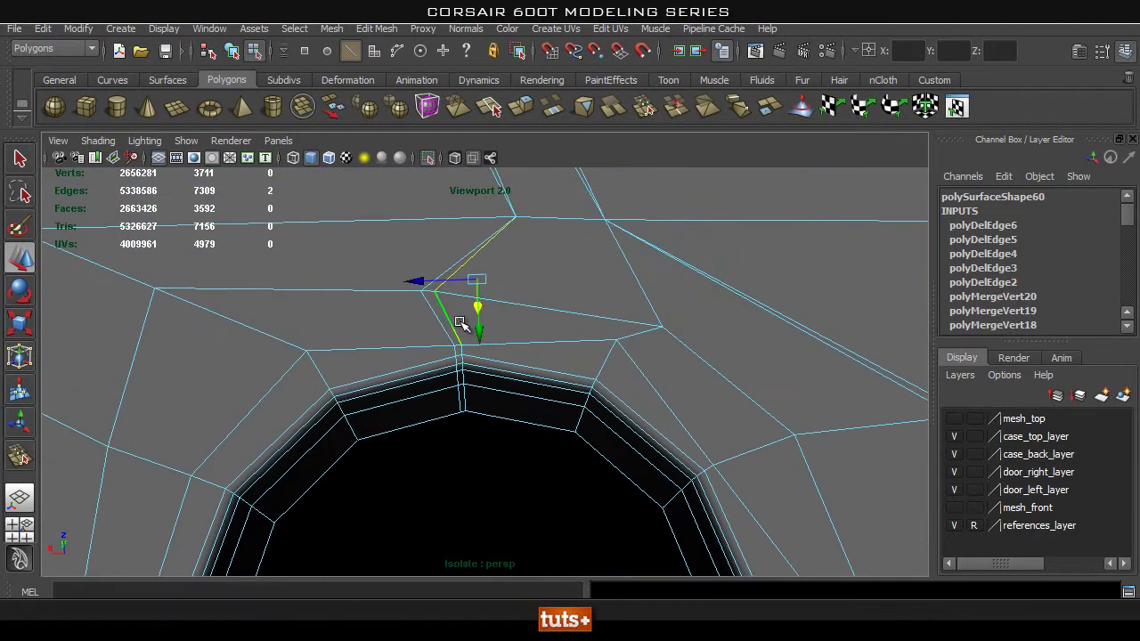
shift+right_drag(552, 288, 503, 307)
alt+middle_drag(681, 325, 554, 339)
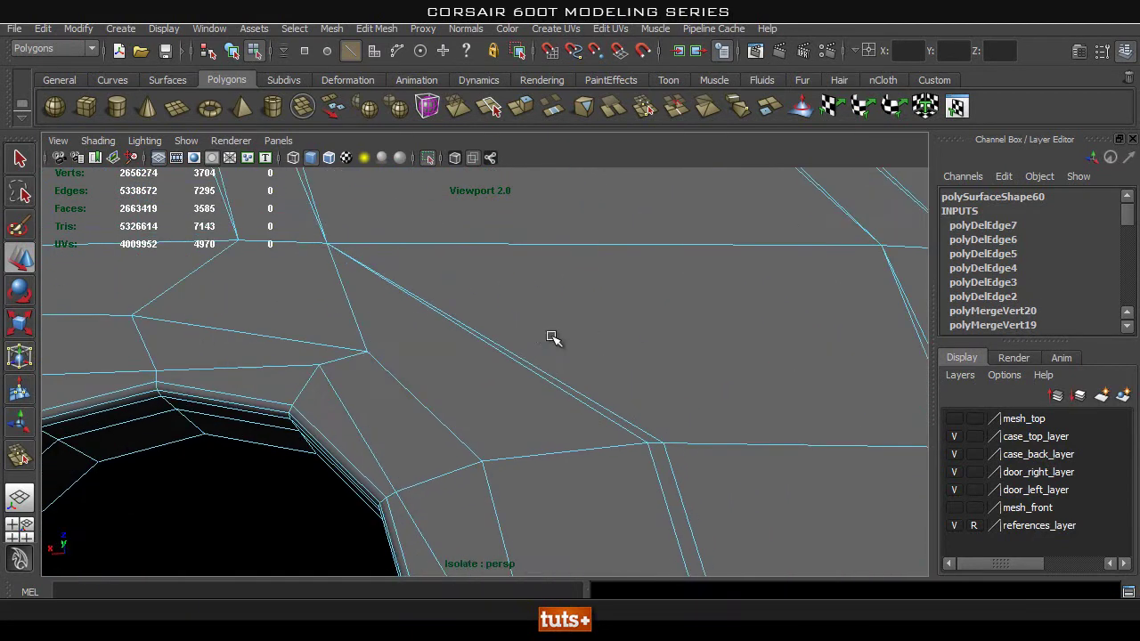
double_click(556, 380)
alt+right_drag(710, 415, 582, 451)
alt+middle_drag(622, 453, 580, 443)
alt+drag(580, 443, 491, 330)
shift+right_drag(520, 324, 470, 350)
Select the redundant support loops crossing the flat area beyond the small hole and delete them together
alt+drag(537, 332, 359, 357)
double_click(371, 370)
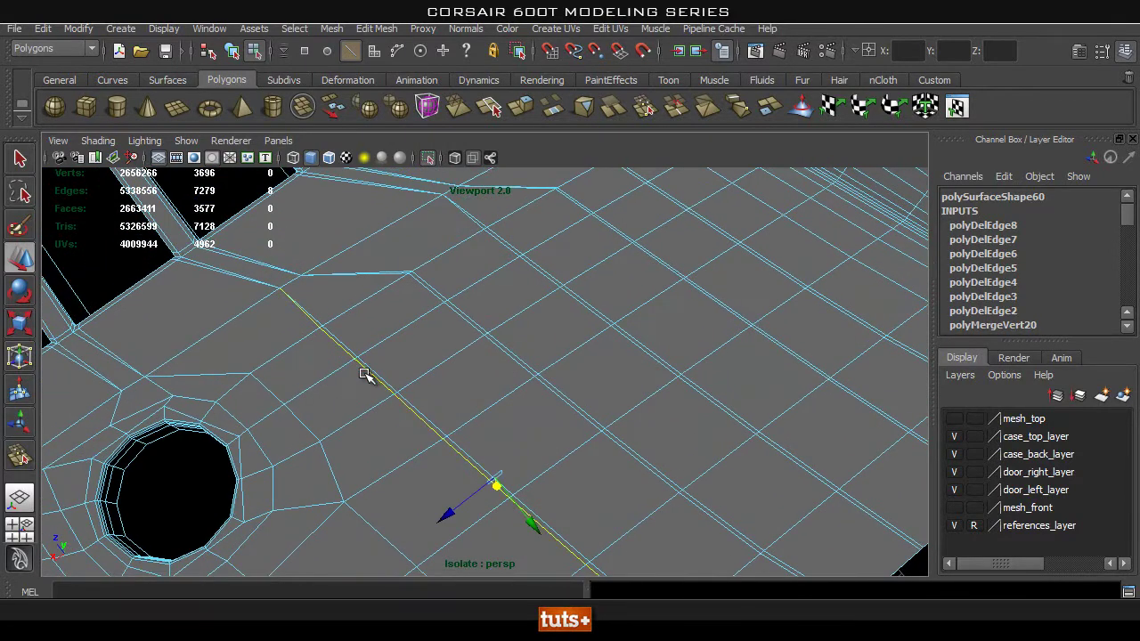
shift+double_click(466, 318)
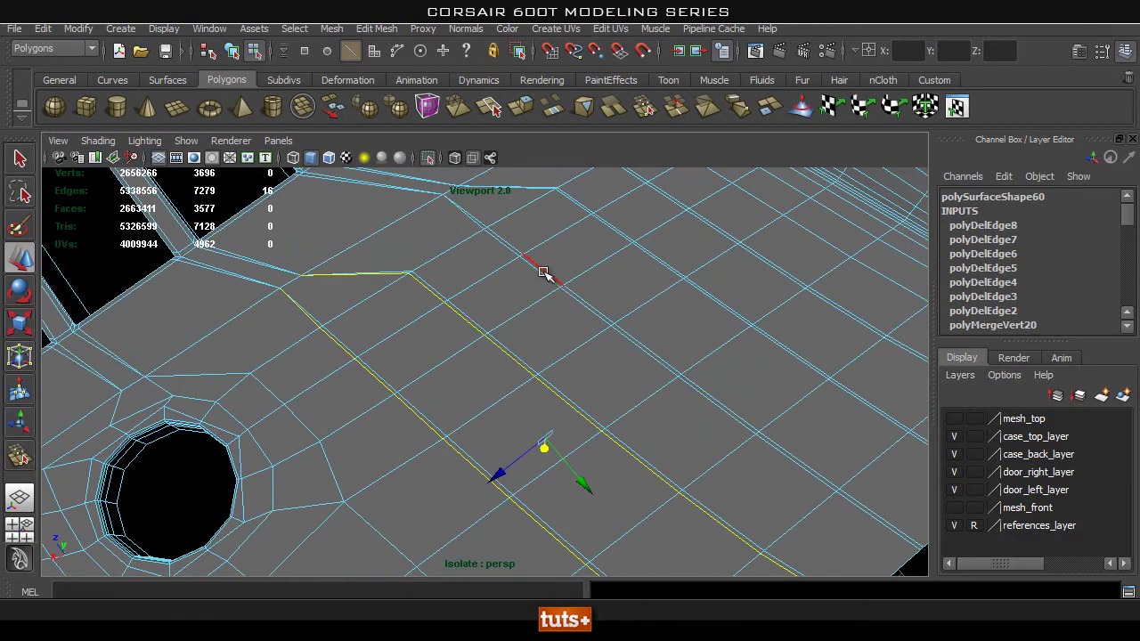
shift+double_click(543, 273)
alt+drag(626, 254, 486, 344)
shift+right_drag(519, 300, 479, 326)
Delete the last redundant support loops extending from the slot ends across the panel
alt+drag(478, 326, 323, 341)
alt+middle_drag(506, 351, 427, 359)
alt+right_drag(363, 378, 464, 389)
double_click(450, 357)
shift+right_drag(533, 336, 454, 369)
alt+drag(453, 369, 508, 309)
shift+right_drag(512, 309, 431, 330)
alt+drag(431, 330, 519, 347)
Preview the panel smoothed and review the cleaned edge flow around the four slots with the panel selected
key(3)
click(755, 239)
alt+drag(755, 238, 614, 331)
mouse_move(556, 360)
alt+mouse_down()
mouse_move(544, 333)
mouse_move(529, 392)
mouse_move(496, 348)
mouse_move(538, 370)
alt+mouse_up()
click(496, 348)
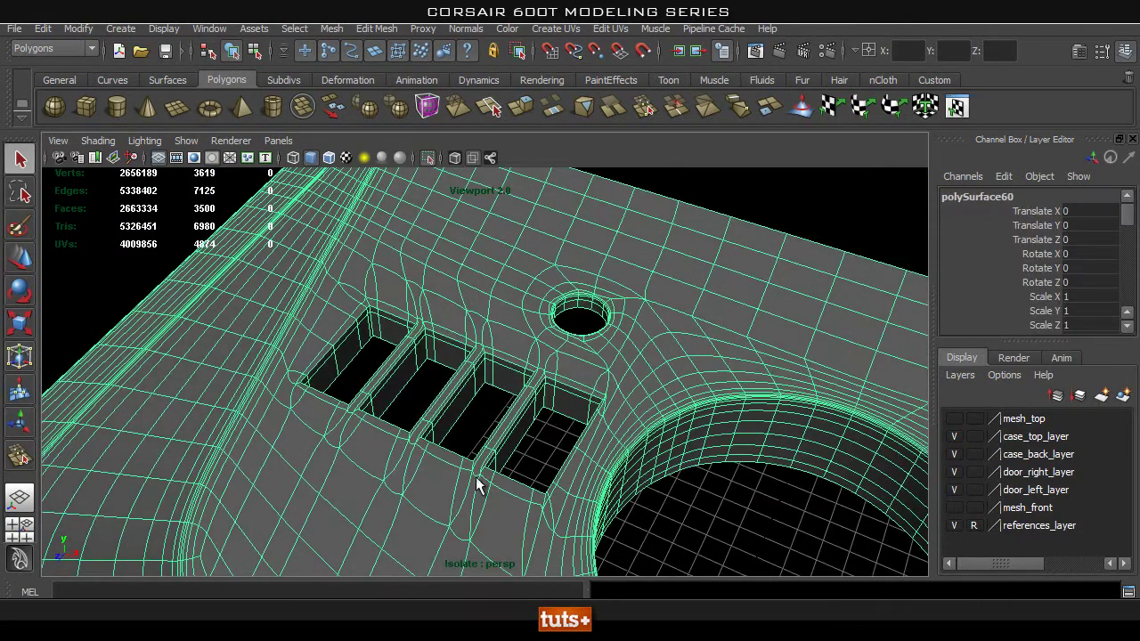
alt+drag(482, 515, 517, 415)
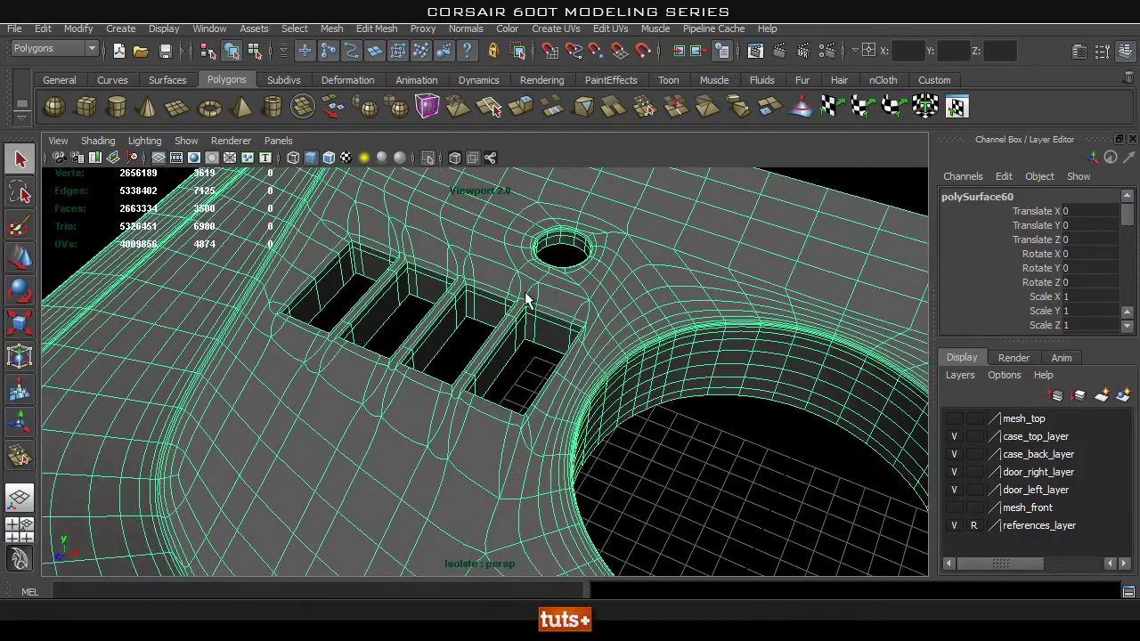
alt+drag(384, 271, 502, 371)
scroll(570, 367, down, 5)
alt+drag(611, 363, 676, 407)
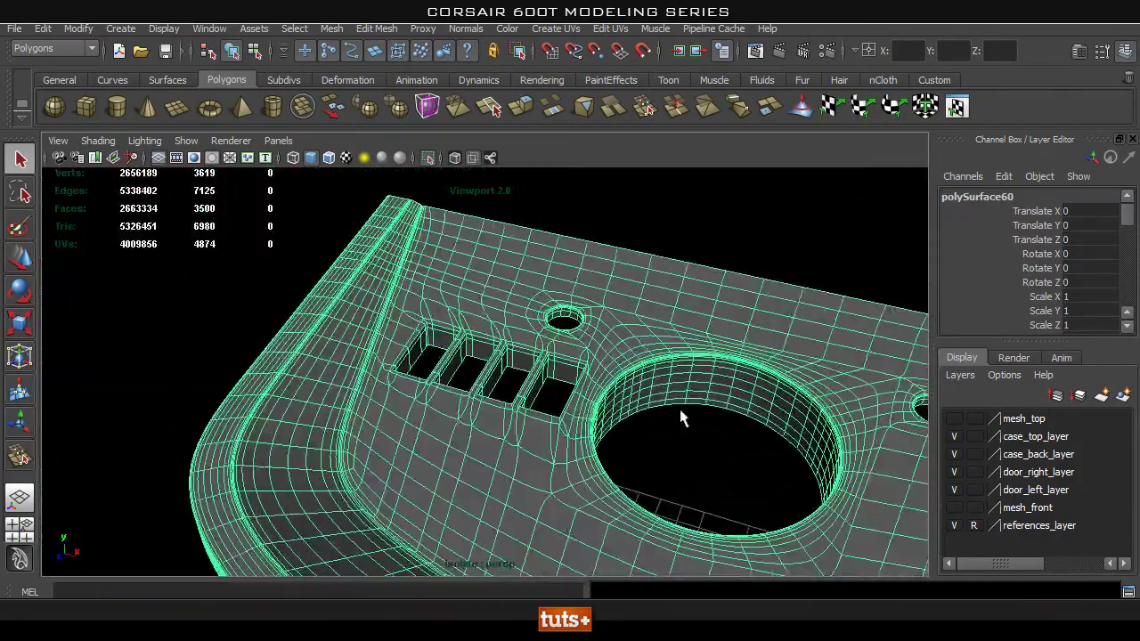
alt+middle_drag(677, 407, 623, 423)
Examine the smoothed panel's slots, round holes and overall surface from several angles with nothing selected
click(623, 422)
alt+drag(623, 422, 517, 406)
alt+right_drag(392, 400, 540, 392)
alt+drag(540, 392, 392, 369)
alt+middle_drag(391, 369, 545, 488)
scroll(610, 381, up, 5)
mouse_move(610, 381)
alt+mouse_down()
mouse_move(455, 350)
mouse_move(524, 468)
mouse_move(496, 432)
mouse_move(583, 465)
mouse_move(402, 394)
mouse_move(483, 392)
mouse_move(496, 489)
mouse_move(537, 333)
mouse_move(365, 335)
mouse_move(246, 321)
mouse_move(487, 338)
mouse_move(586, 331)
mouse_move(601, 318)
mouse_move(440, 318)
mouse_move(540, 341)
mouse_move(509, 344)
mouse_move(478, 326)
alt+mouse_up()
click(440, 318)
click(512, 368)
mouse_move(512, 320)
alt+middle_down()
mouse_move(506, 383)
mouse_move(519, 329)
mouse_move(511, 306)
alt+middle_up()
scroll(556, 393, up, 4)
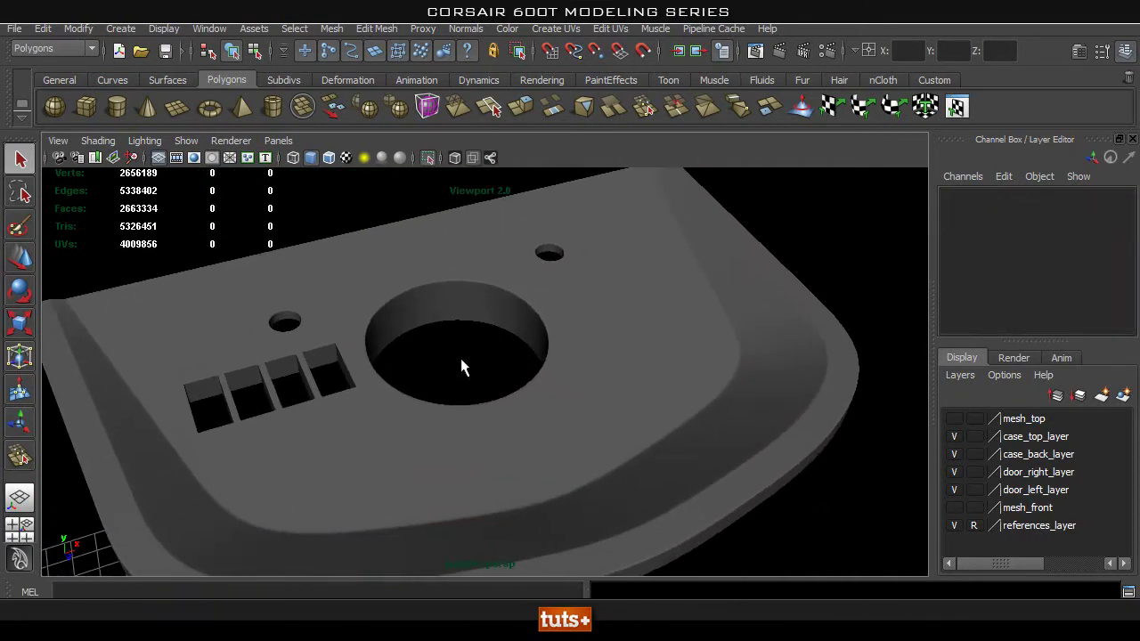
alt+right_drag(496, 372, 453, 327)
alt+middle_drag(454, 327, 460, 305)
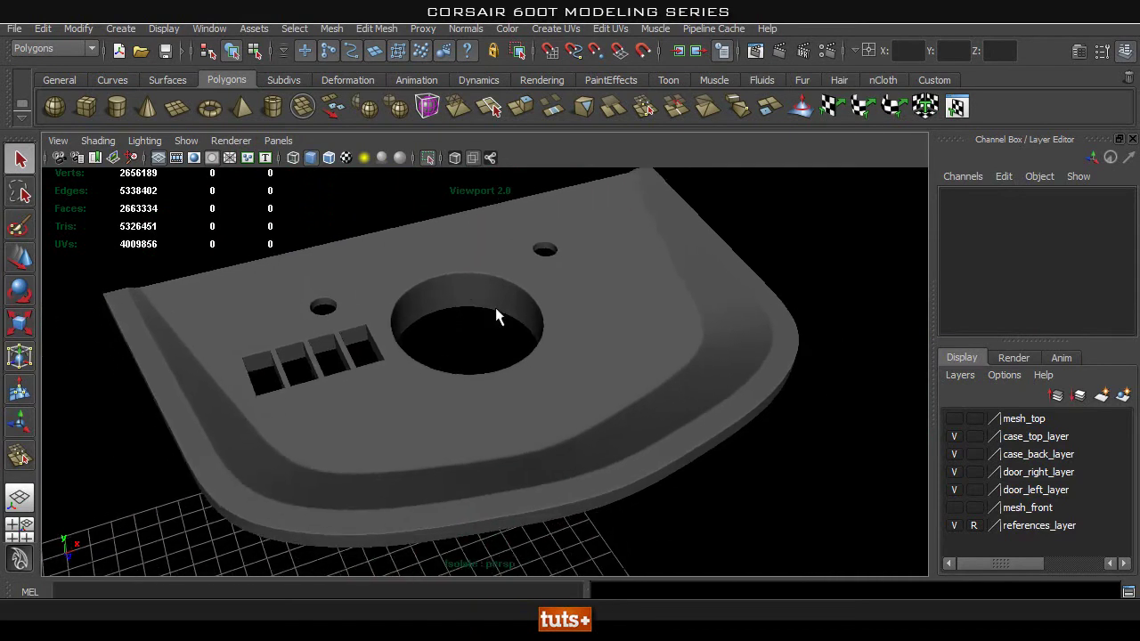
alt+right_drag(484, 309, 447, 318)
mouse_move(490, 320)
alt+mouse_down()
mouse_move(541, 323)
mouse_move(488, 320)
alt+mouse_up()
alt+middle_drag(484, 321, 478, 361)
scroll(520, 372, up, 1)
mouse_move(521, 381)
alt+mouse_down()
mouse_move(389, 374)
mouse_move(496, 369)
mouse_move(534, 387)
alt+mouse_up()
alt+middle_drag(534, 386, 469, 381)
scroll(481, 392, up, 2)
Select the panel and examine its wireframe around the round holes, slots and outer rim
click(488, 393)
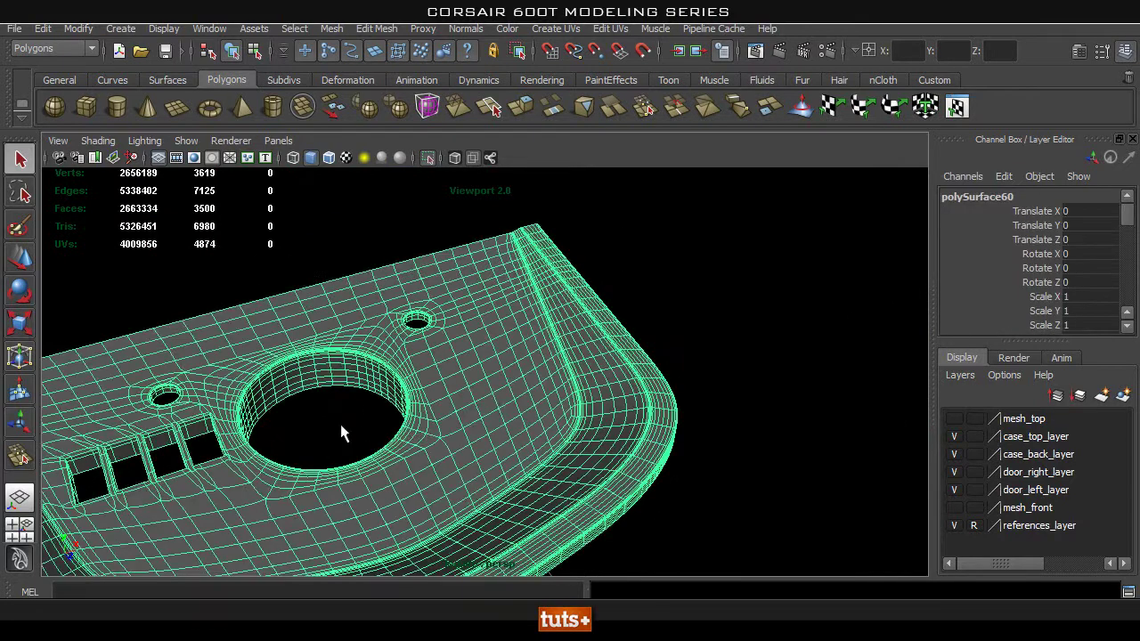
scroll(445, 337, up, 2)
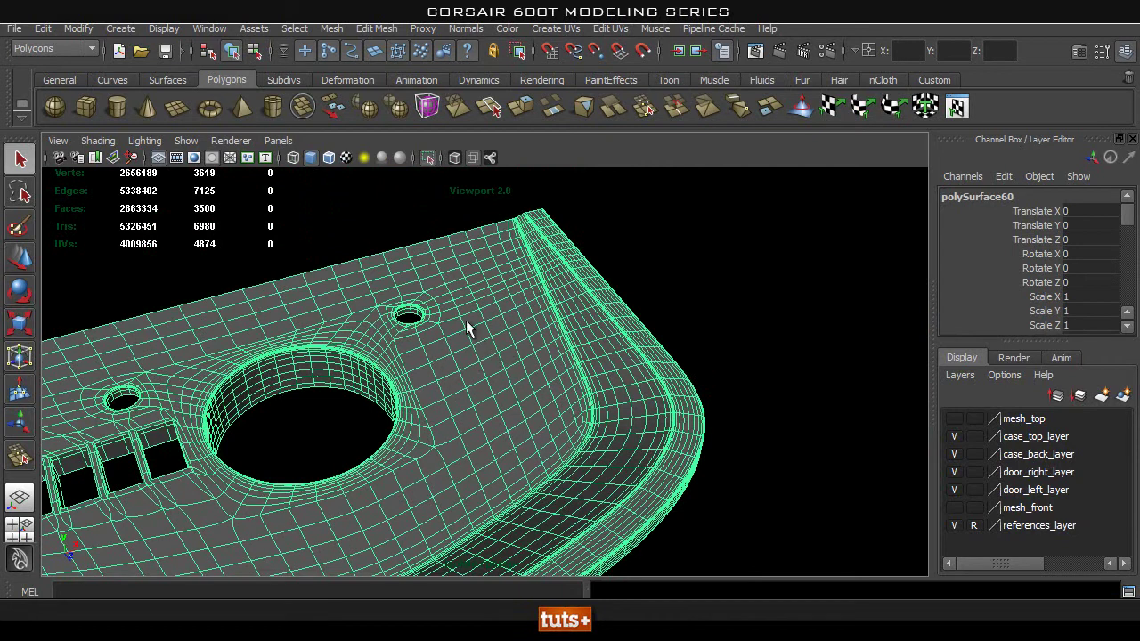
alt+drag(466, 359, 432, 367)
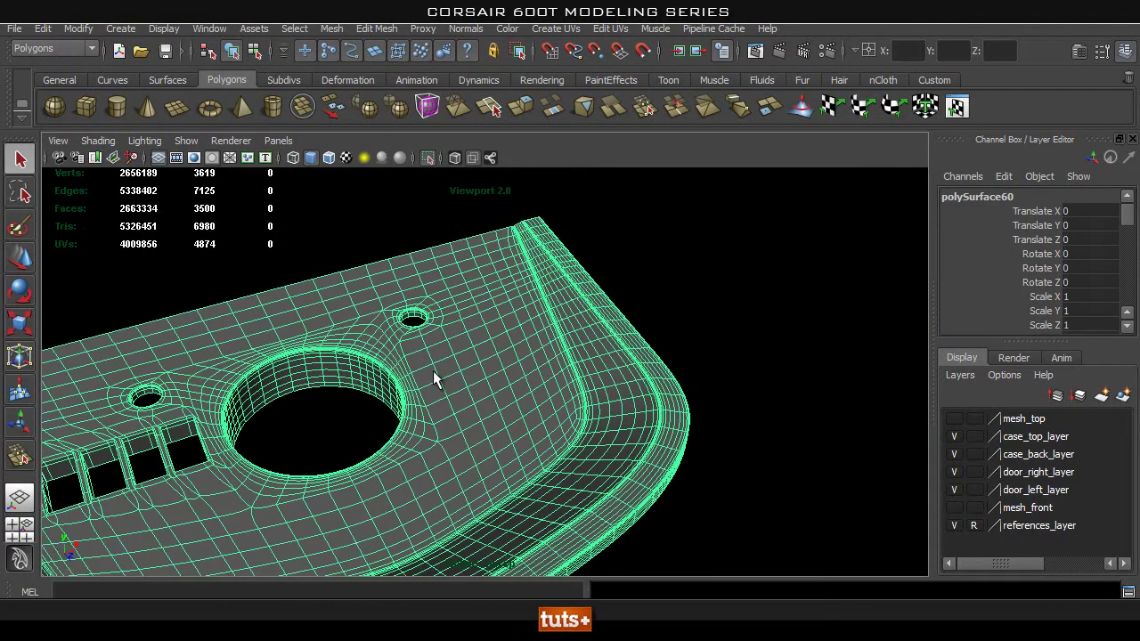
alt+drag(342, 425, 475, 374)
alt+drag(364, 418, 291, 421)
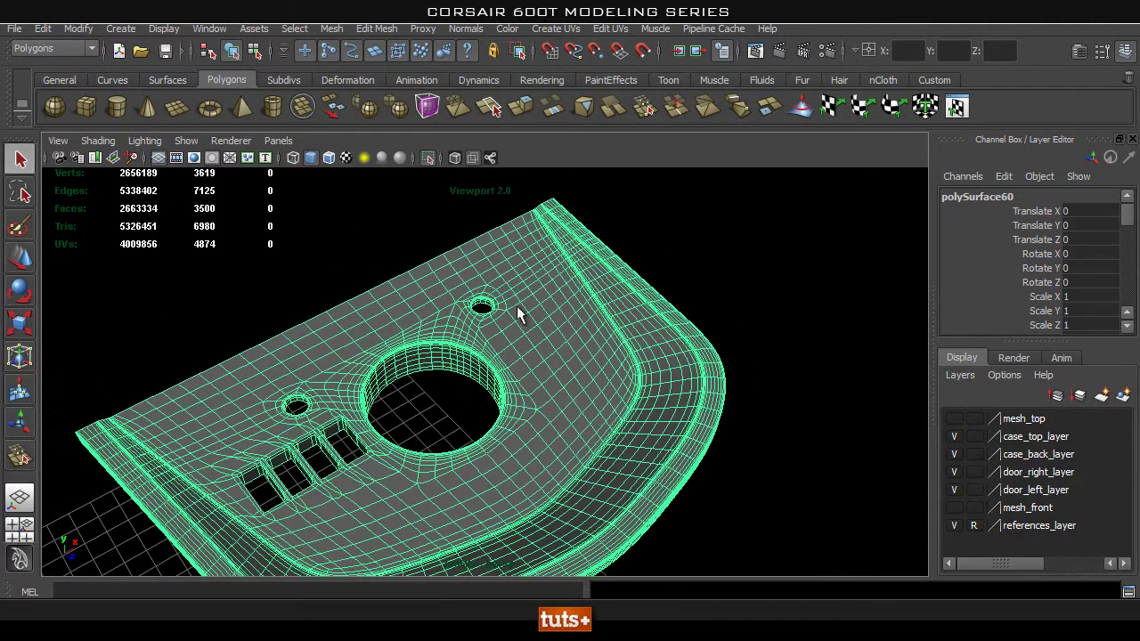
scroll(498, 305, down, 6)
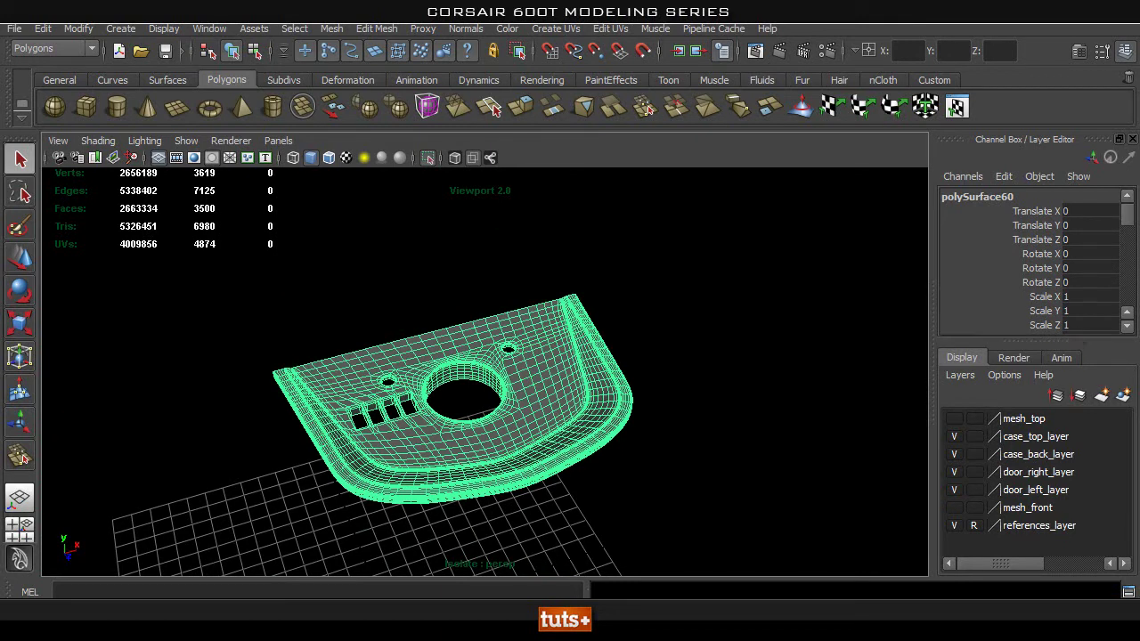
Save the scene with nothing selected, and reselect the top panel
click(700, 359)
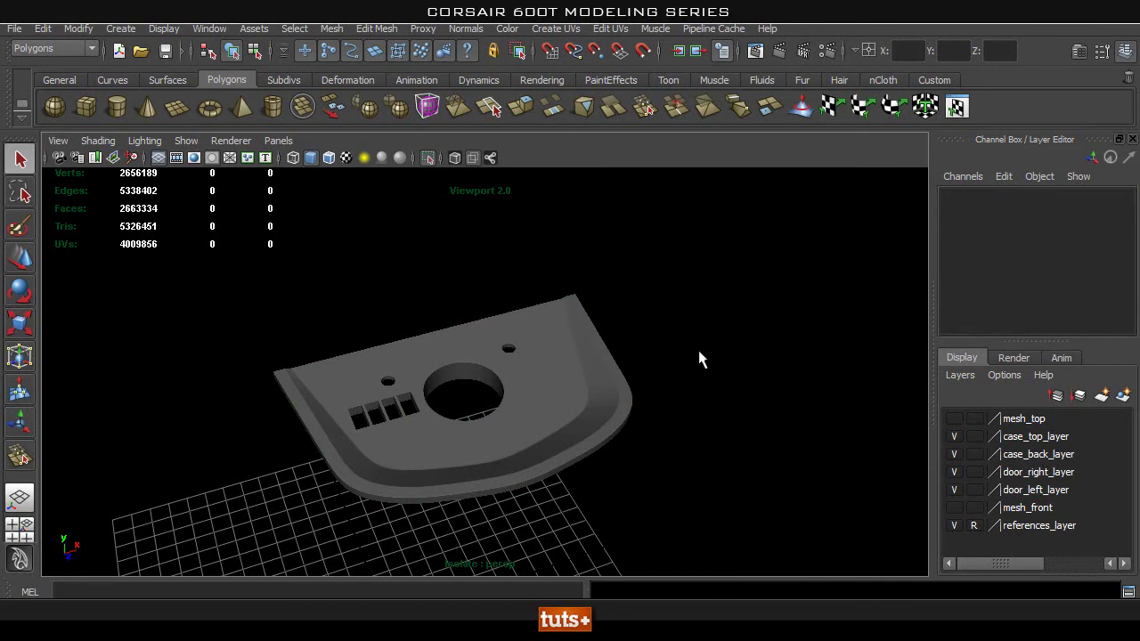
key(ctrl+s)
click(535, 324)
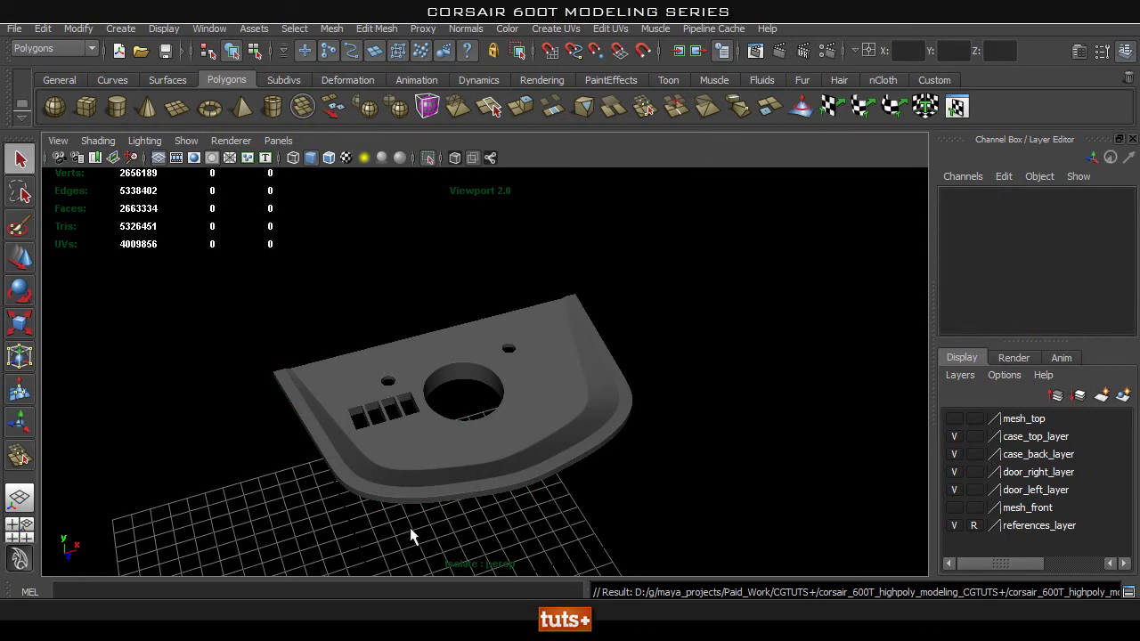
click(422, 424)
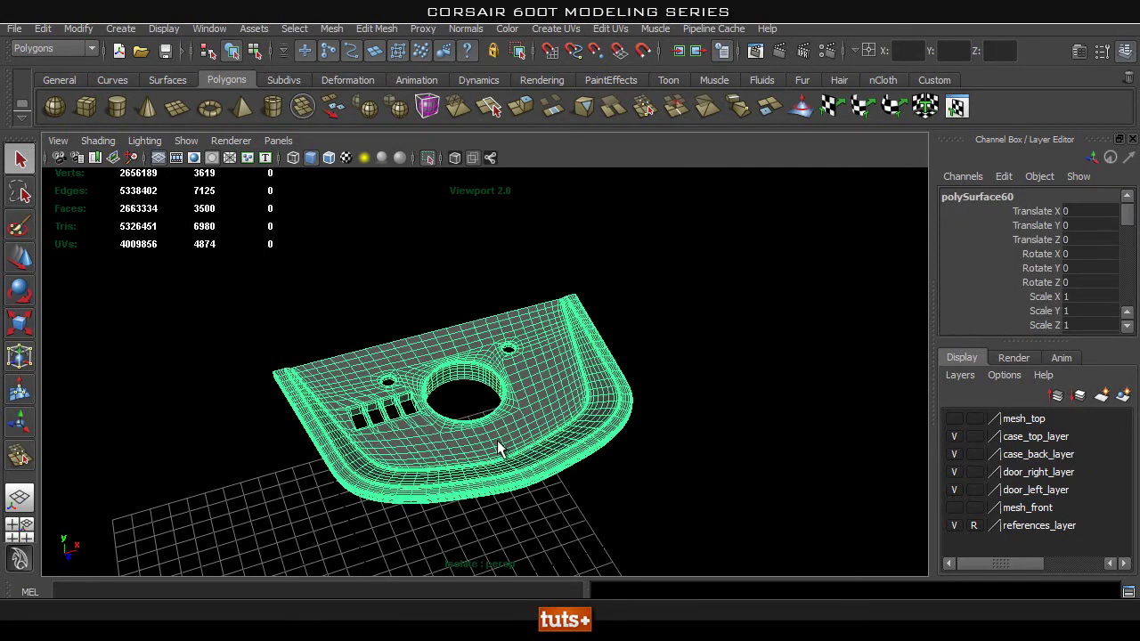
scroll(497, 440, up, 3)
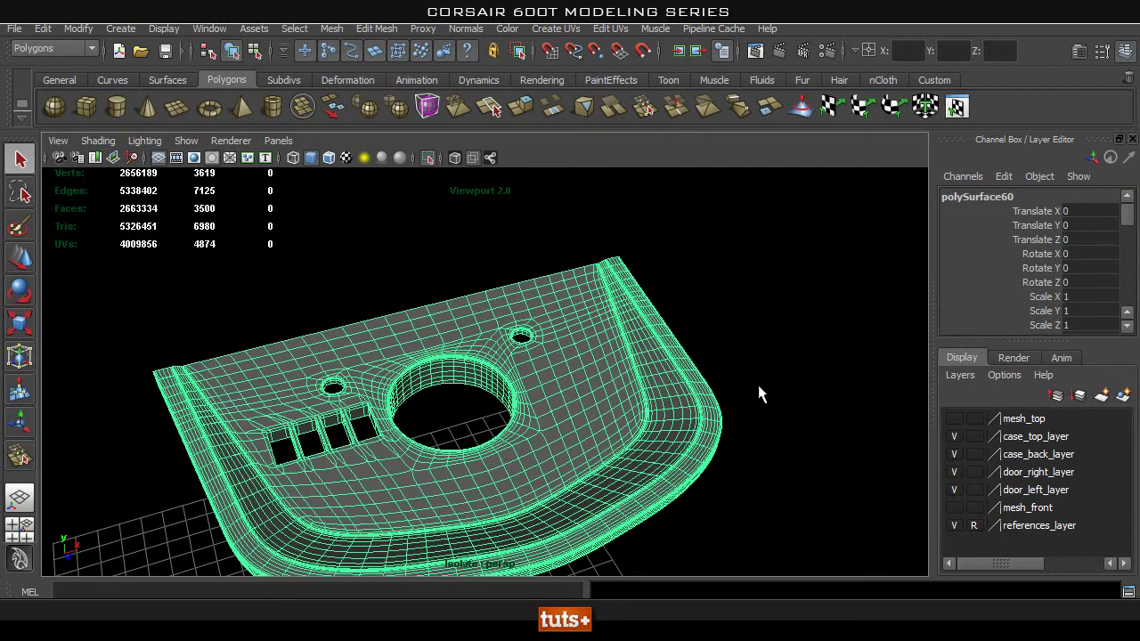